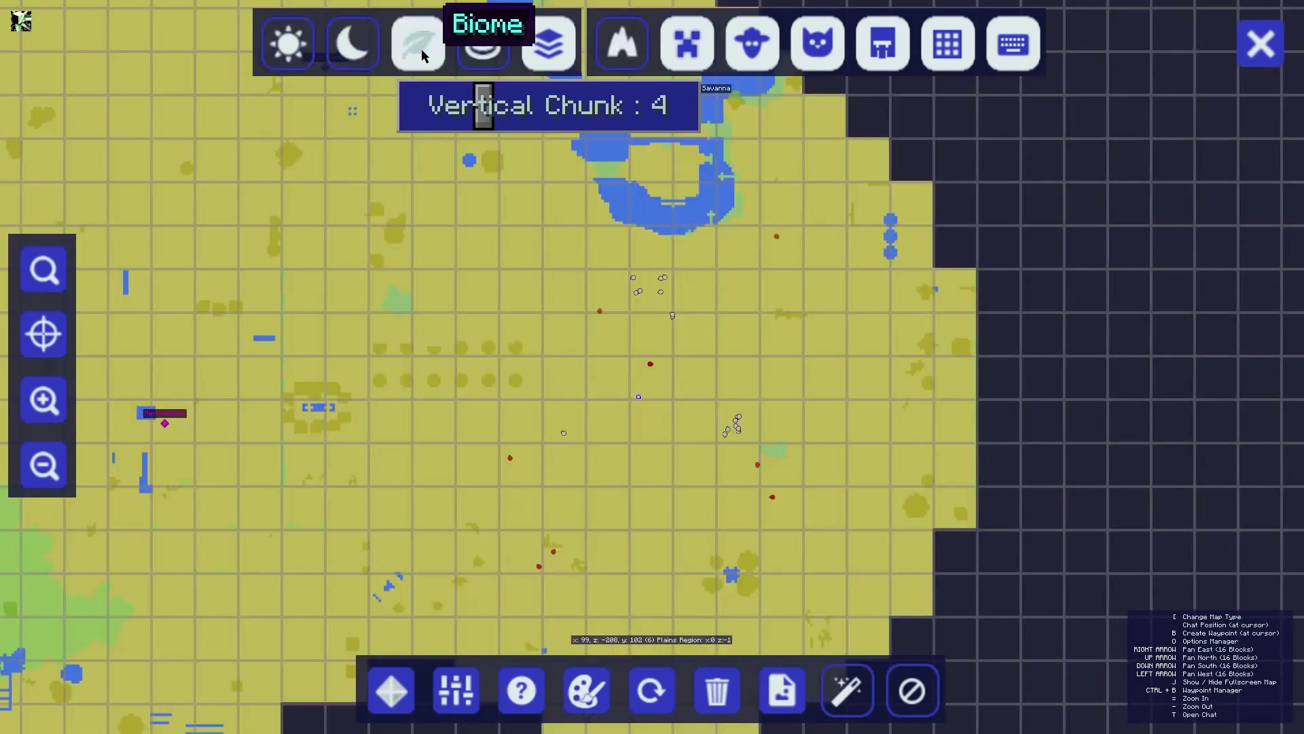
Examine the explored city and its surroundings on the full-screen world map at different zoom levels and positions.
scroll(849, 349, down, 4)
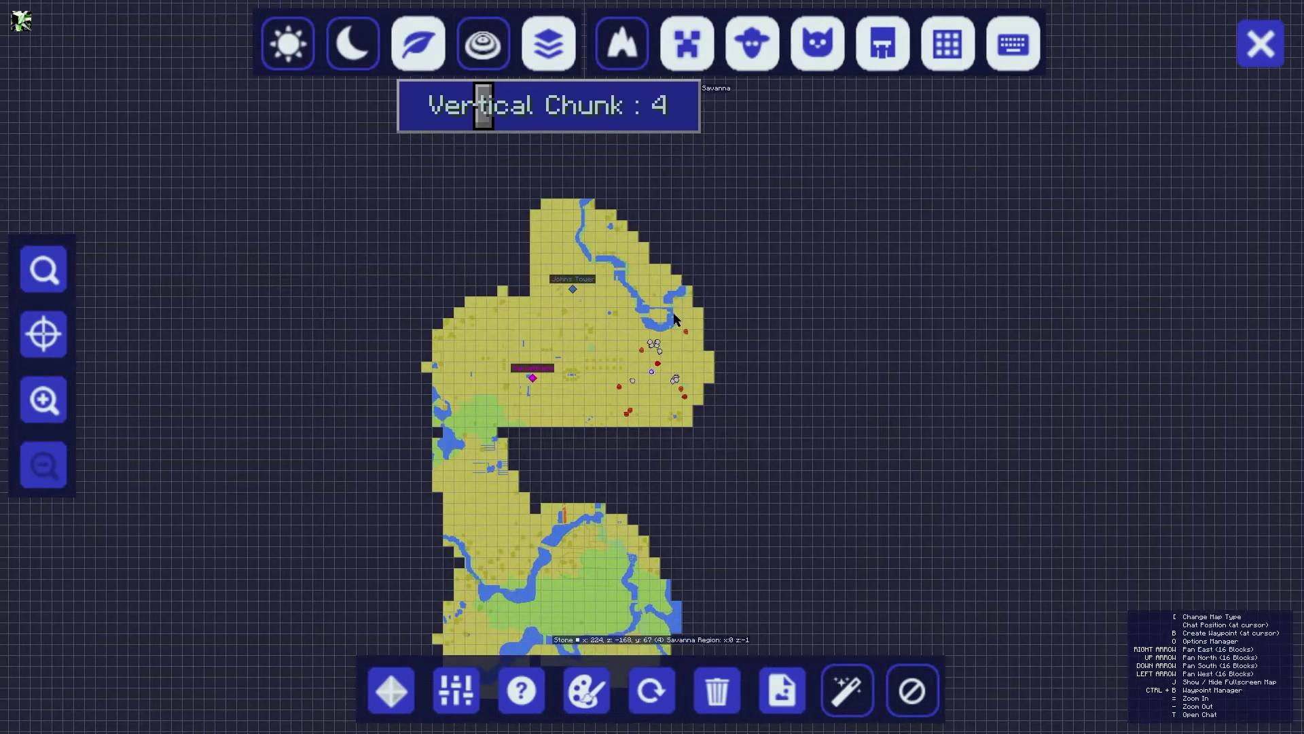
scroll(519, 353, up, 3)
scroll(455, 242, down, 3)
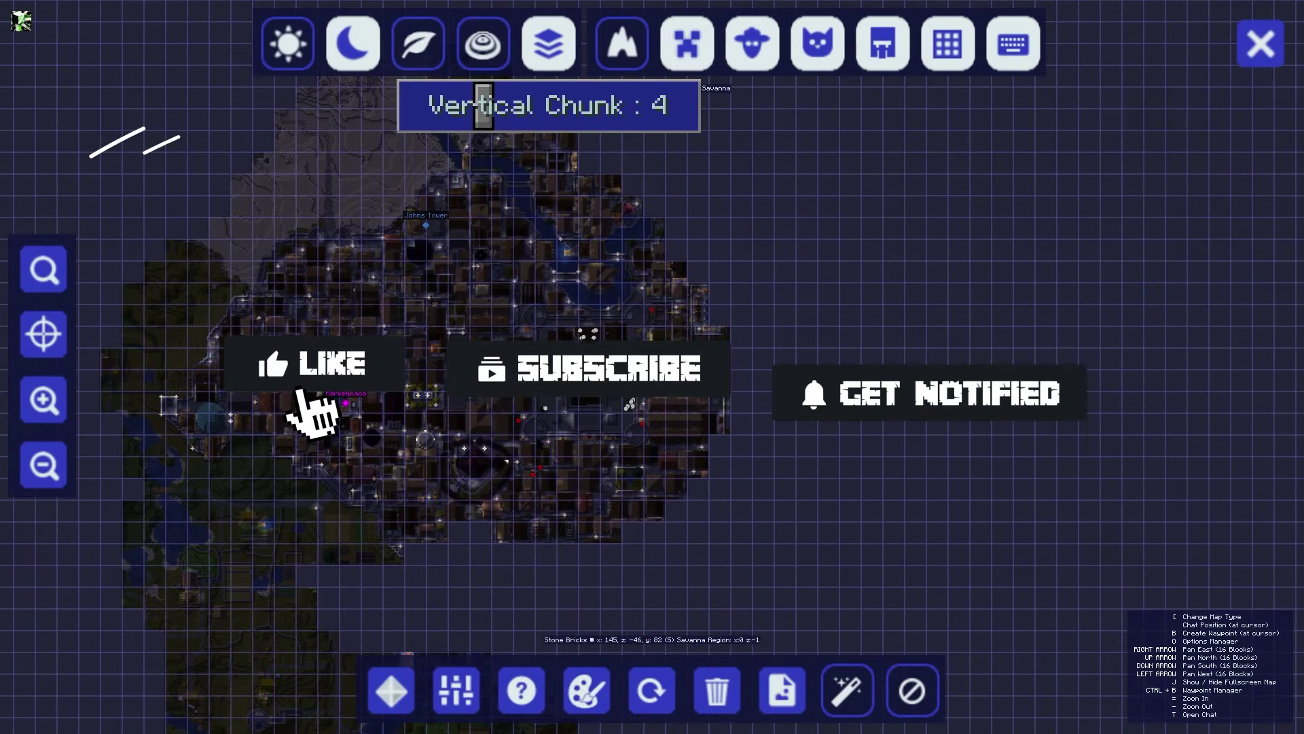
scroll(753, 353, up, 2)
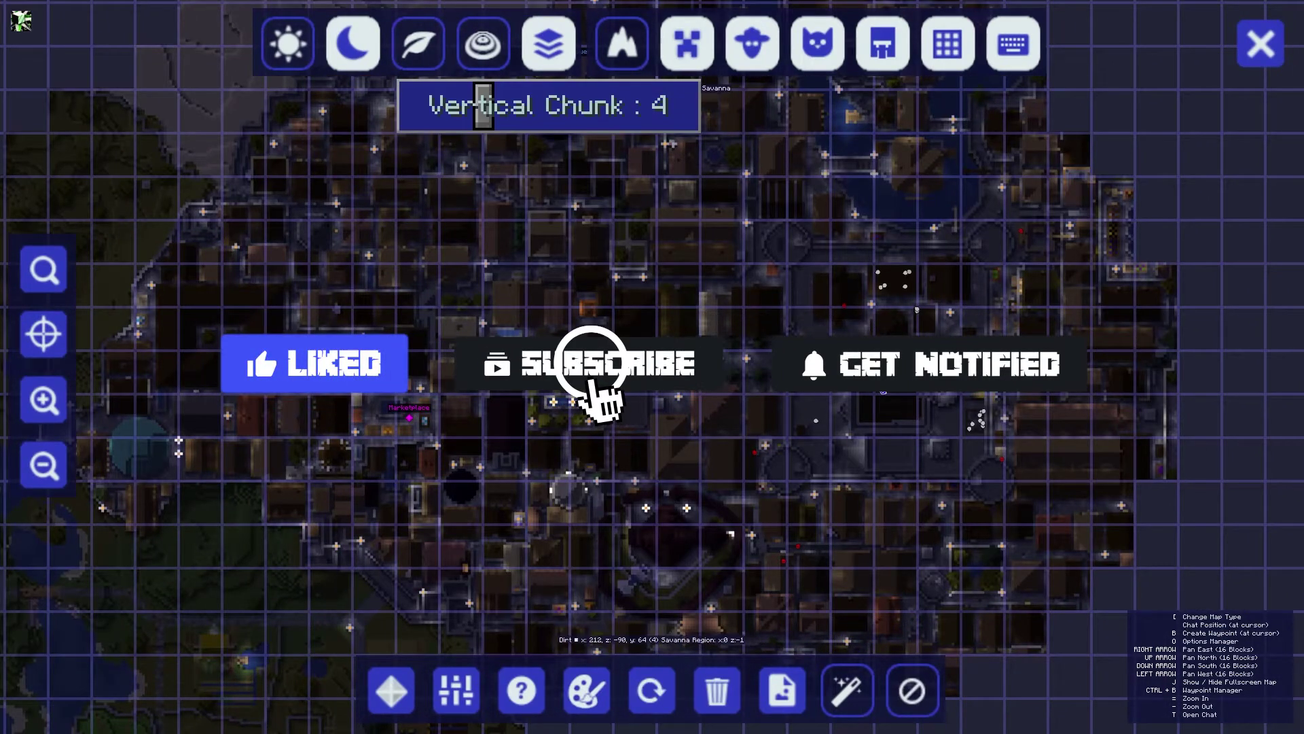
key(Down)
key(Down)
key(Down)
key(Up)
key(Right)
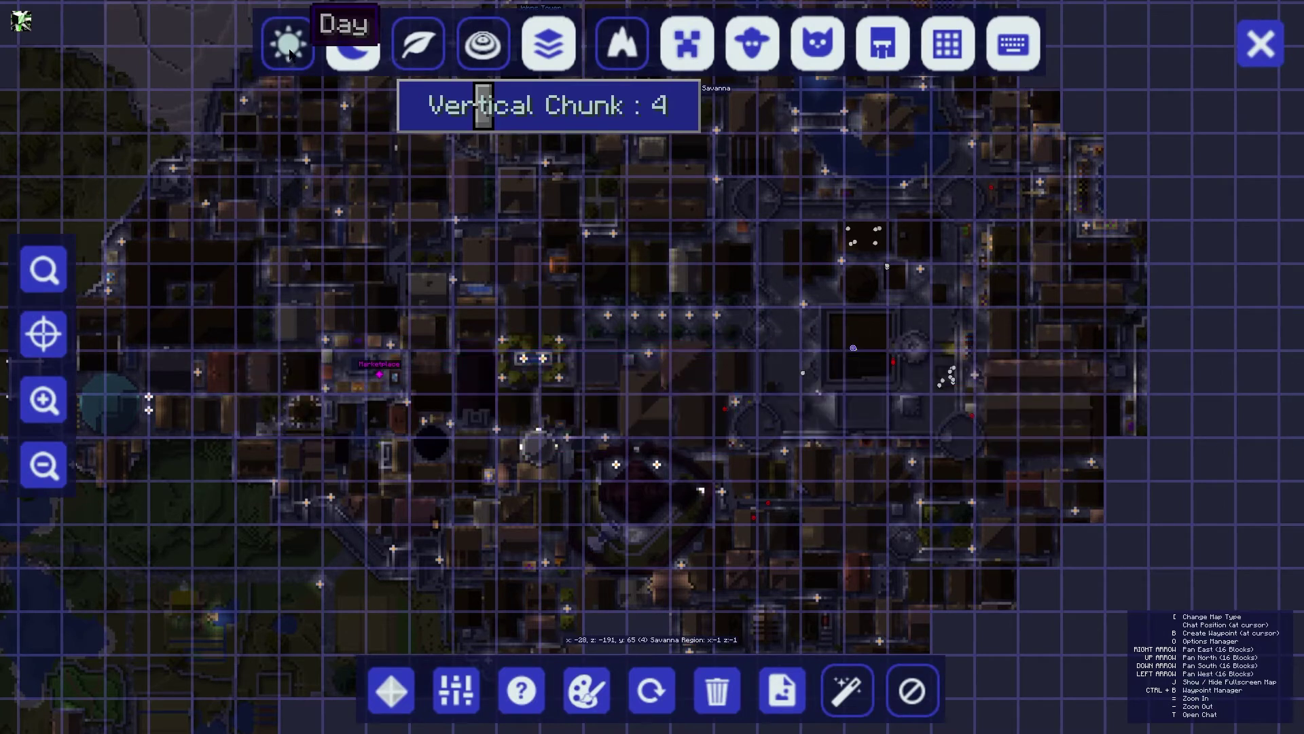
Switch the full-screen map to the Day view and show more of the explored area.
click(289, 47)
scroll(625, 652, down, 1)
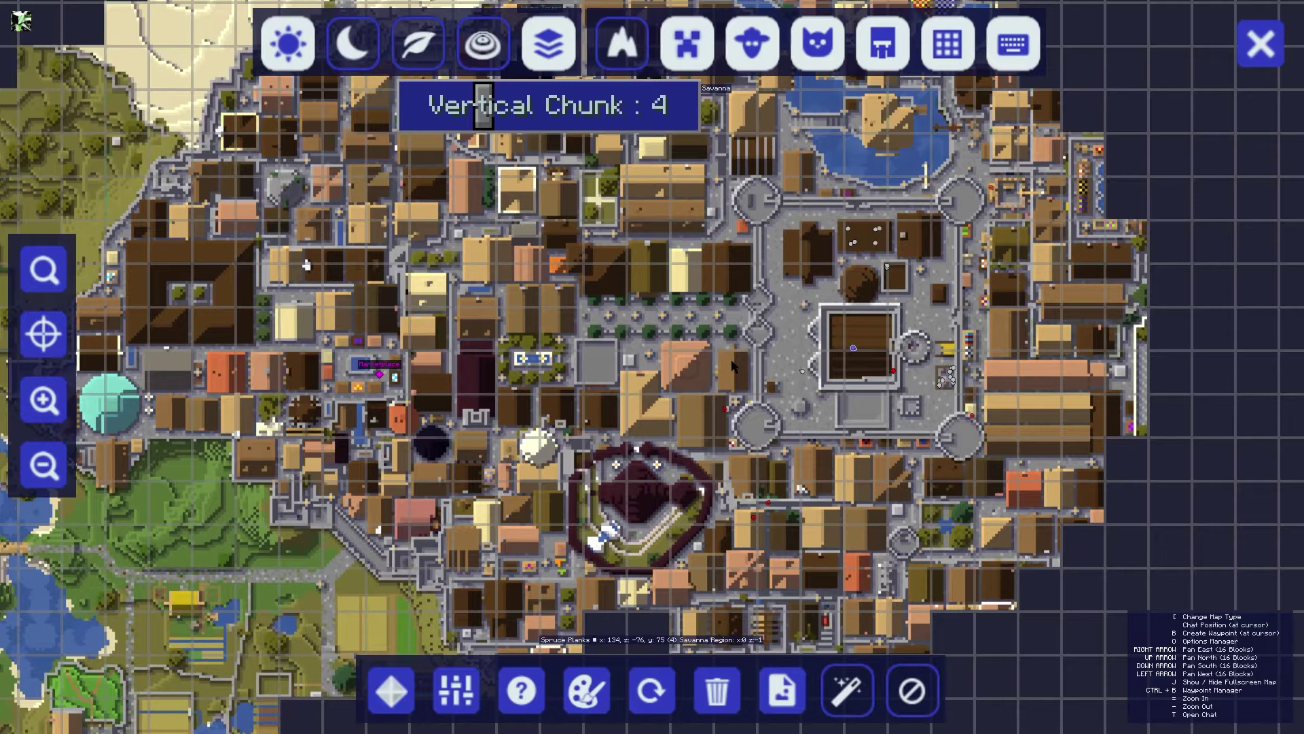
scroll(734, 366, down, 1)
Cycle the map's UI theme through Stronghold and OceanMonument, ending on the grey stone-button theme.
click(606, 680)
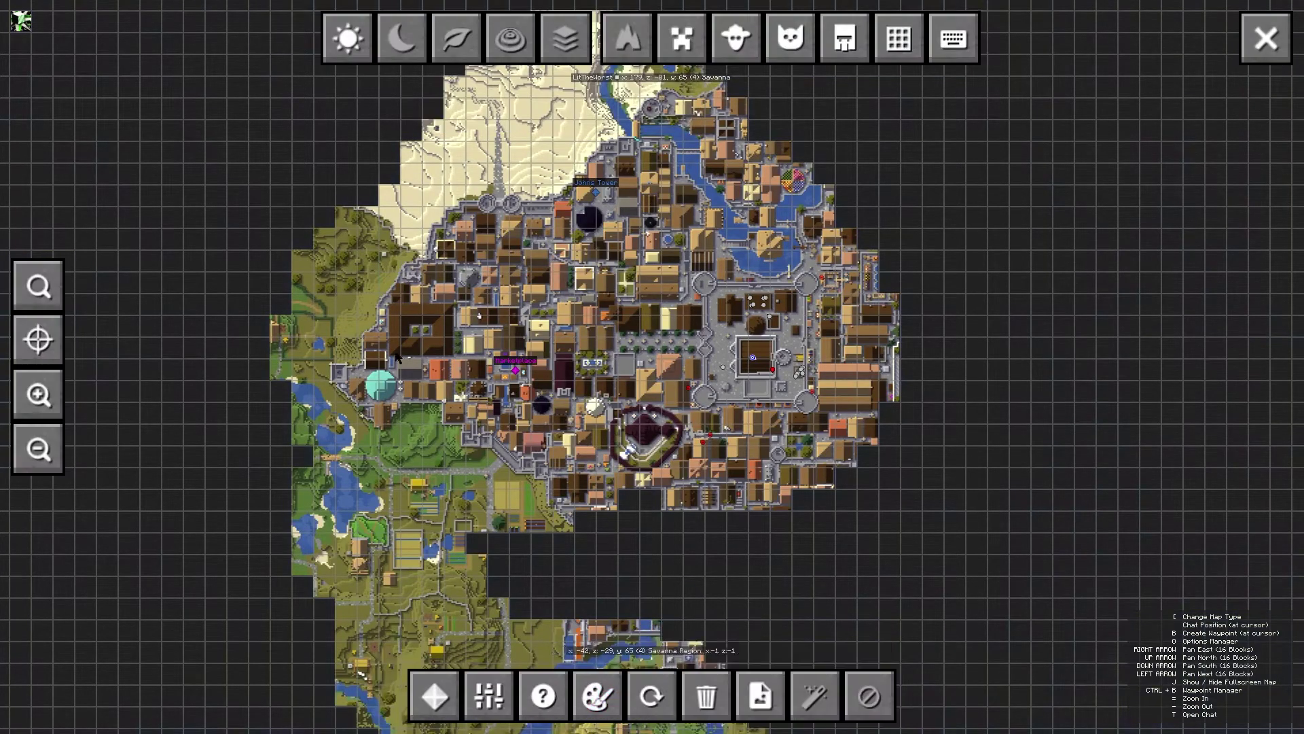
click(596, 694)
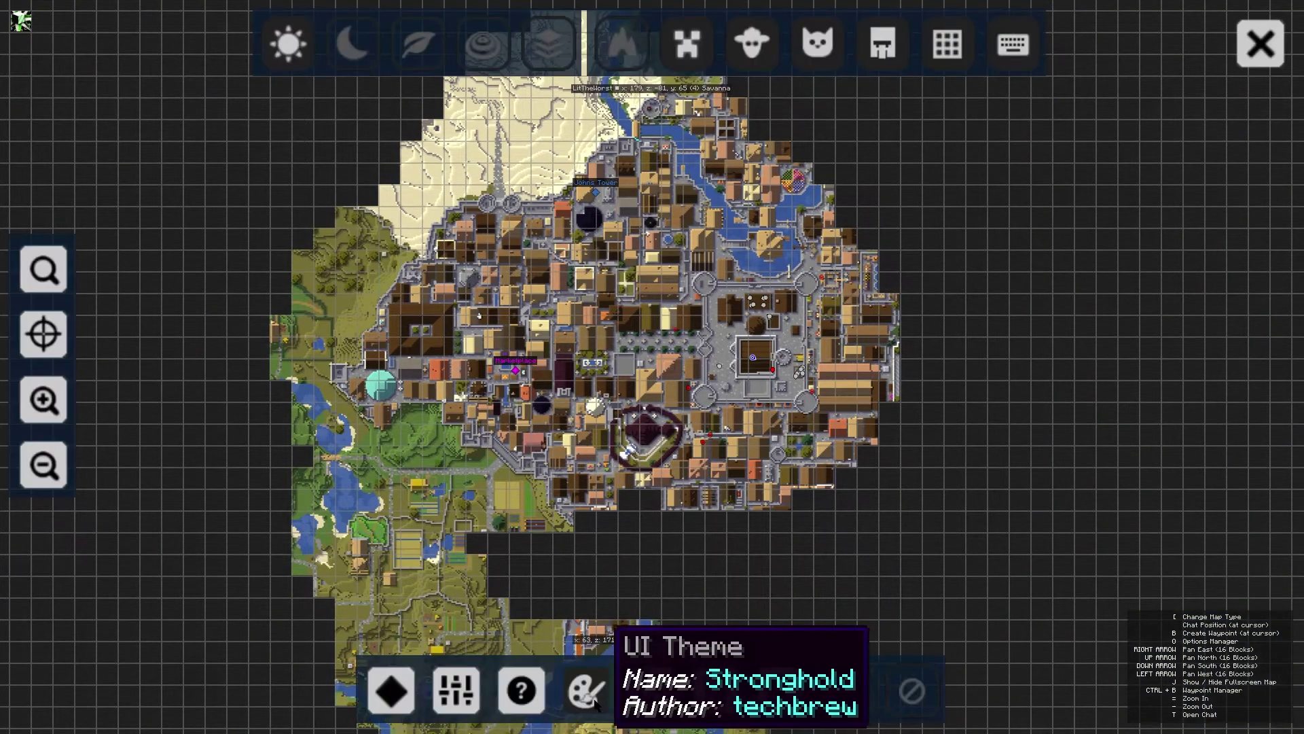
click(595, 704)
click(596, 704)
click(595, 704)
click(595, 705)
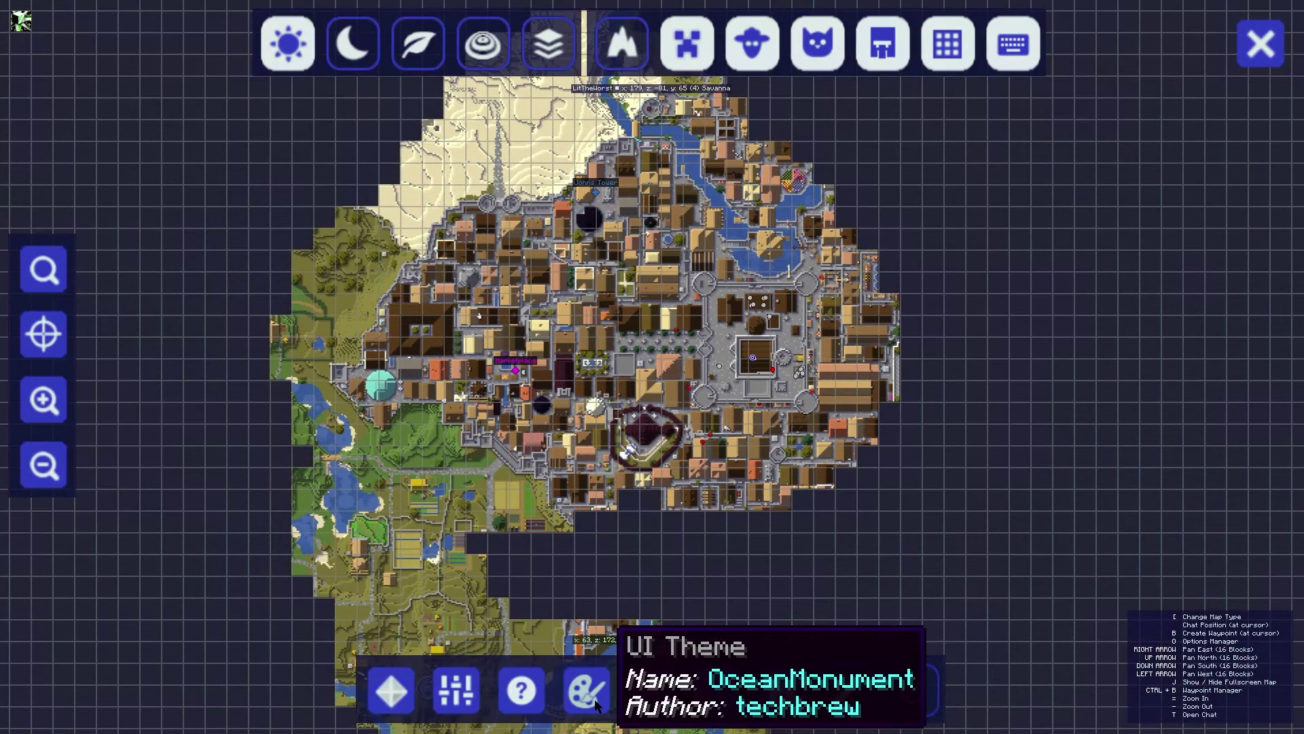
click(595, 704)
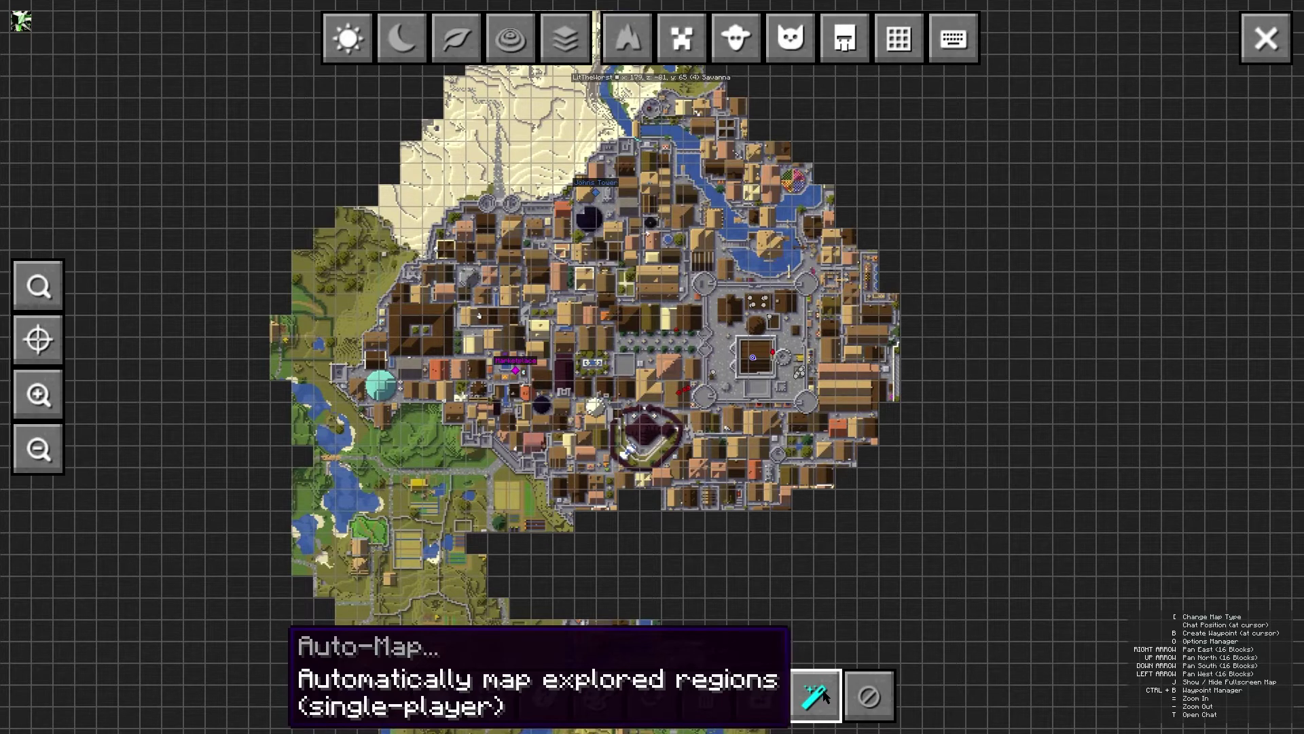
View the Auto-Map options and close them without mapping any regions.
click(821, 696)
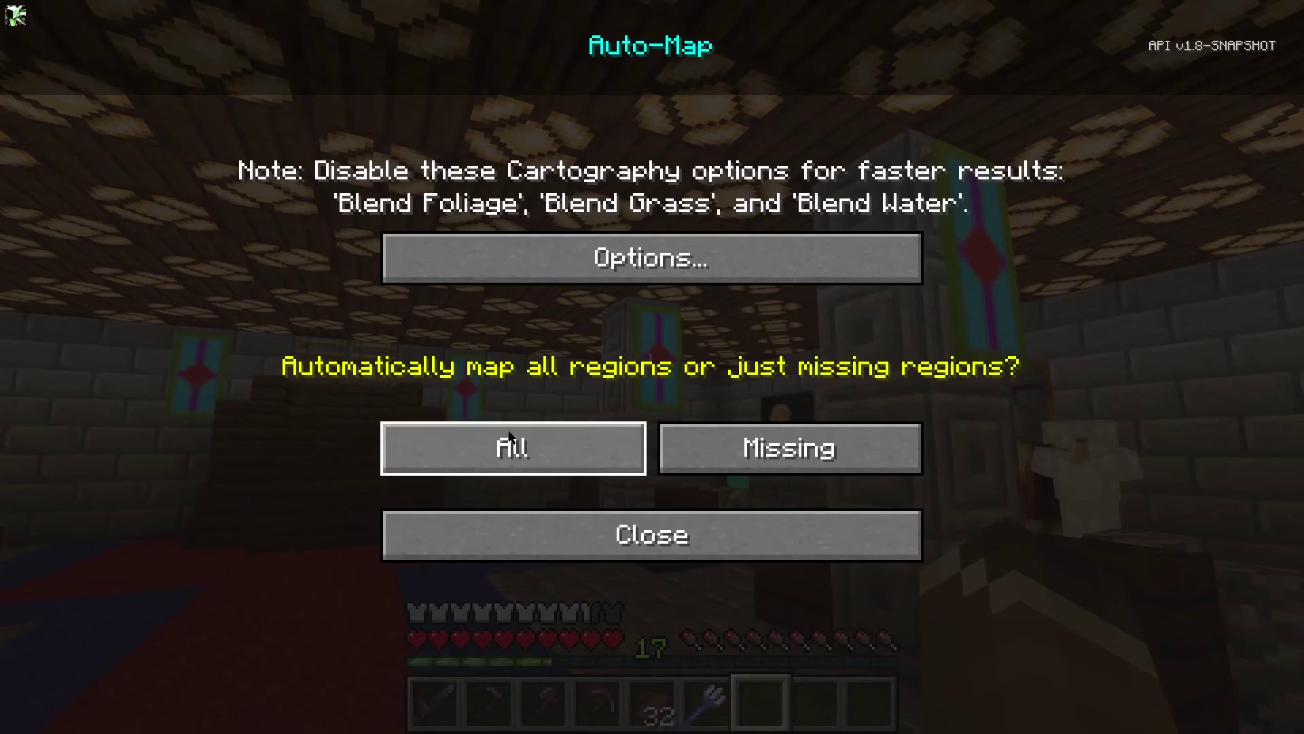
click(787, 541)
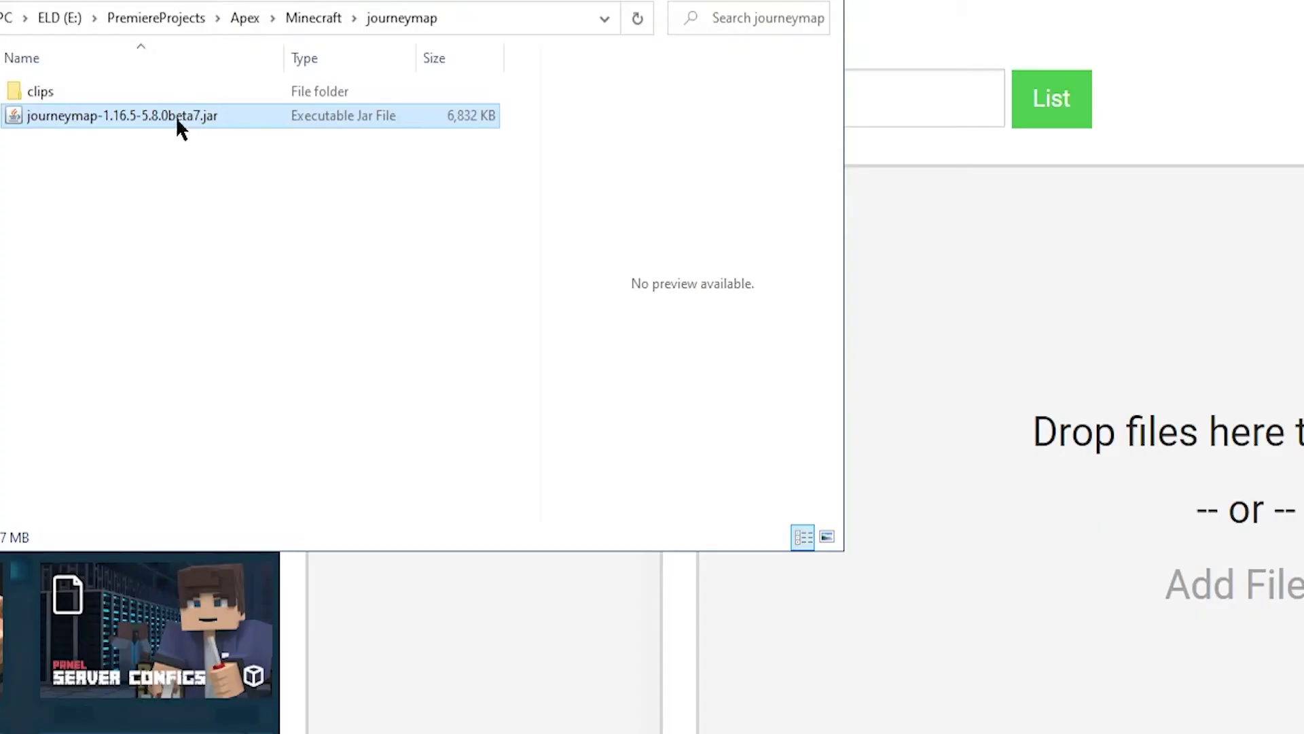
Add journeymap-1.16.5-5.8.0beta7.jar from the journeymap folder to the web file upload area.
drag(177, 121, 1295, 390)
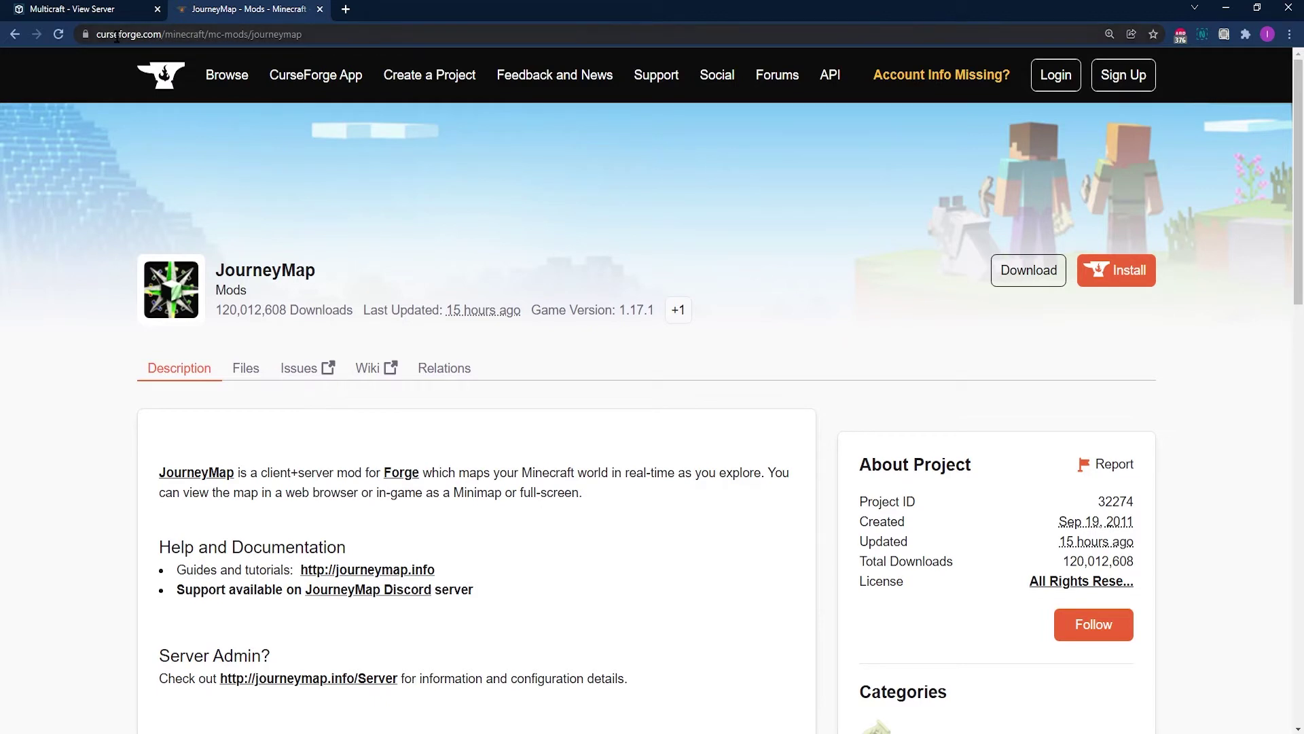
On the JourneyMap page of CurseForge, open the complete list of the mod's files.
drag(320, 270, 213, 270)
click(353, 224)
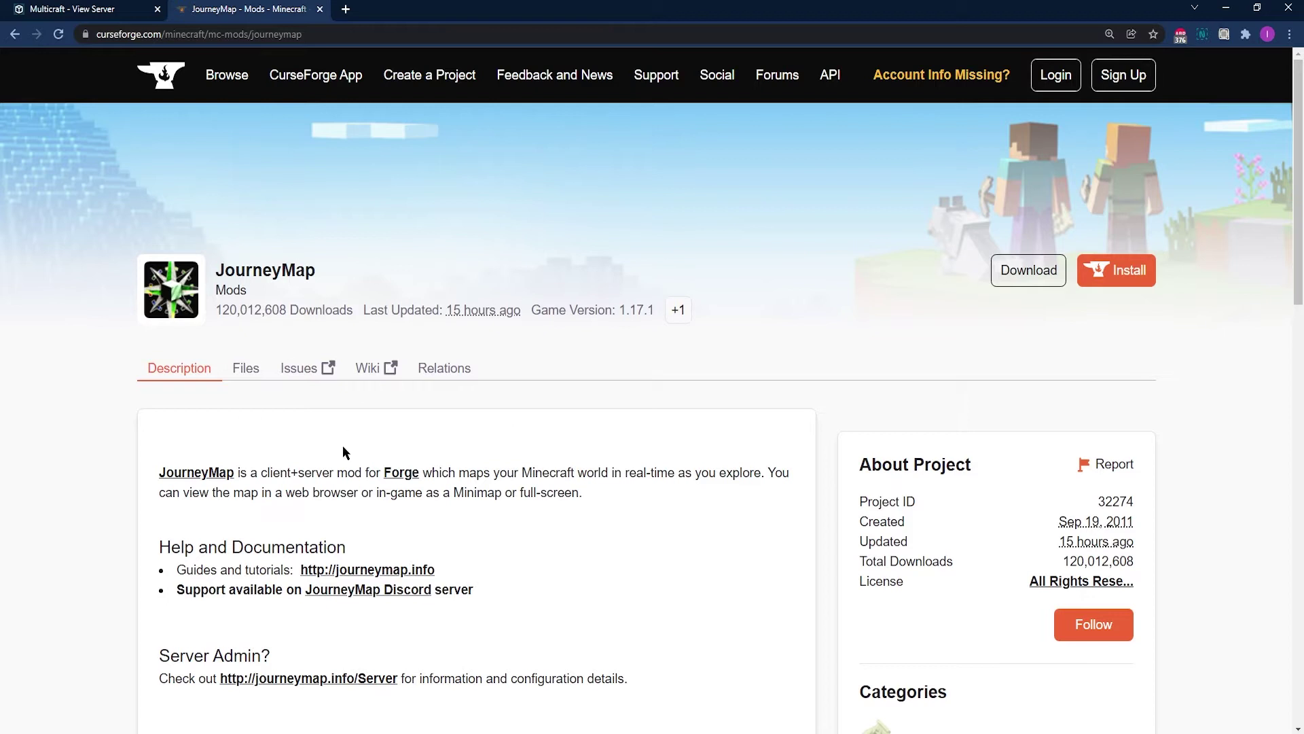
click(247, 369)
scroll(240, 613, down, 10)
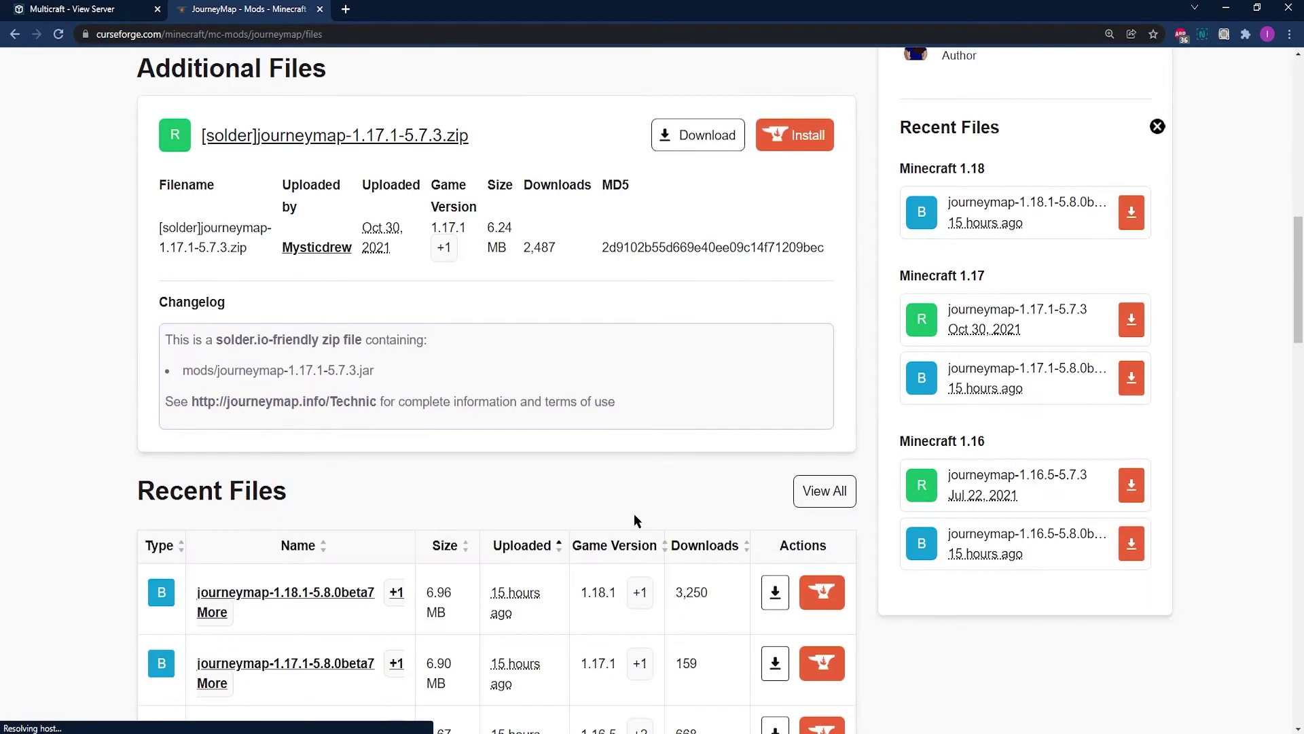
click(833, 494)
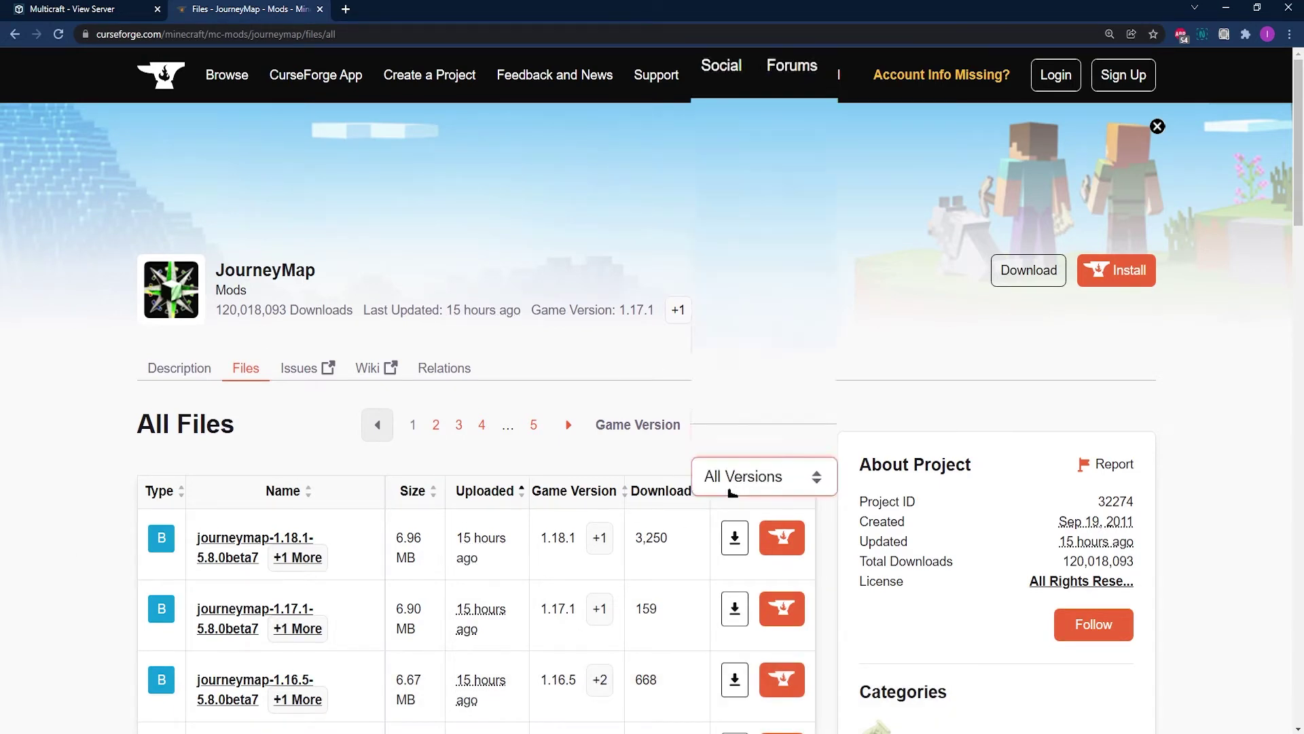
Filter the JourneyMap file list to game version 1.16.5 and close the advertisement covering the page.
click(728, 469)
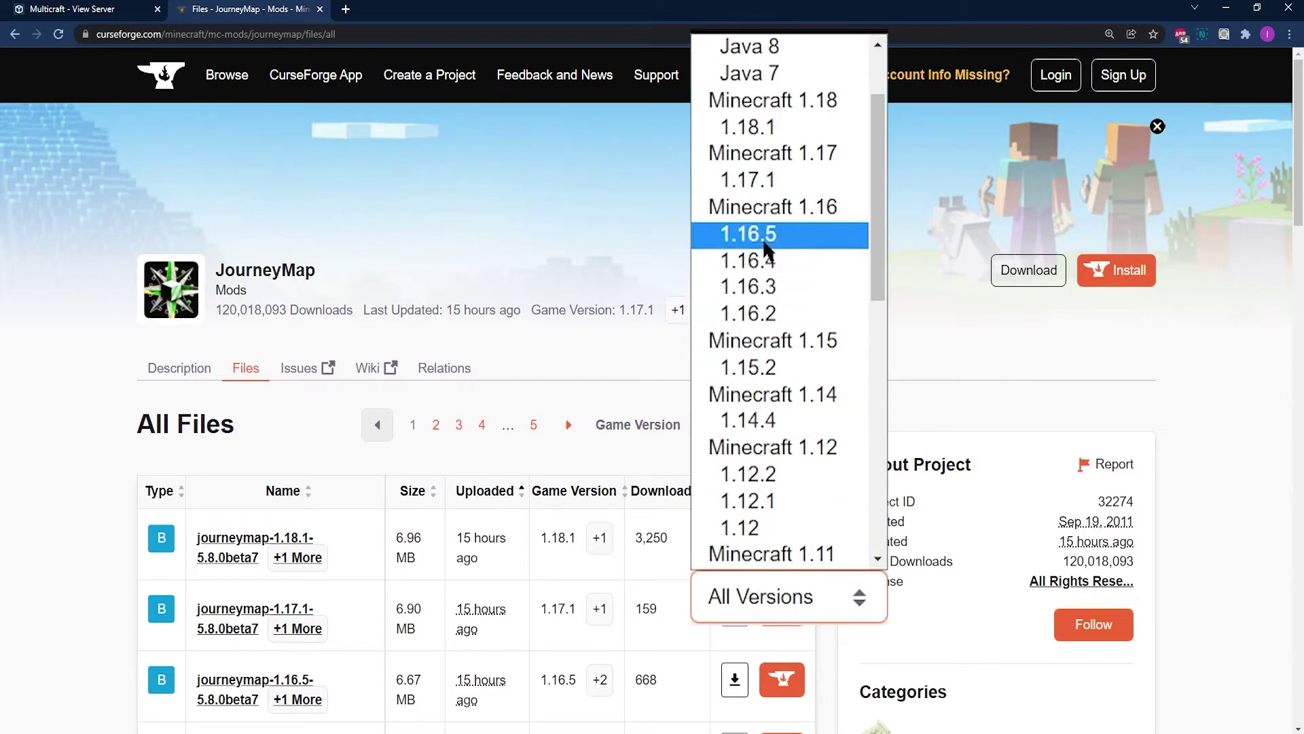
click(766, 238)
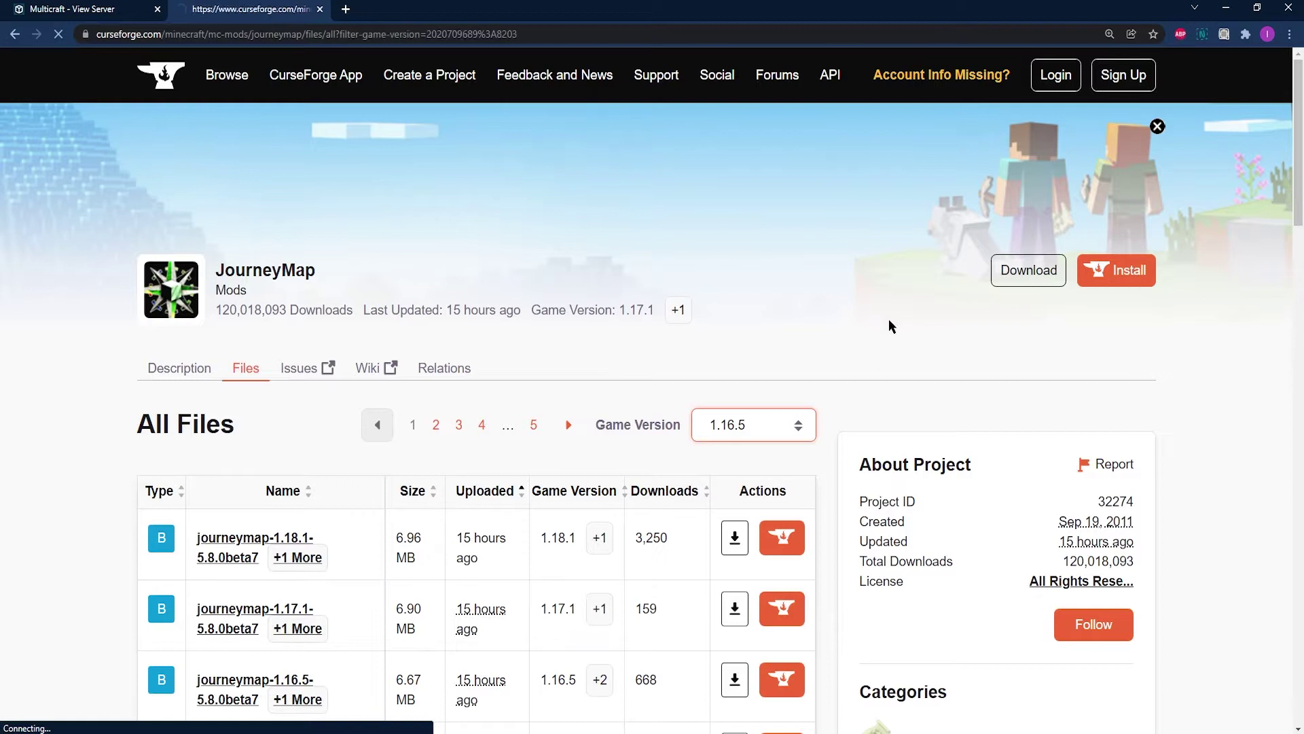
scroll(883, 322, down, 2)
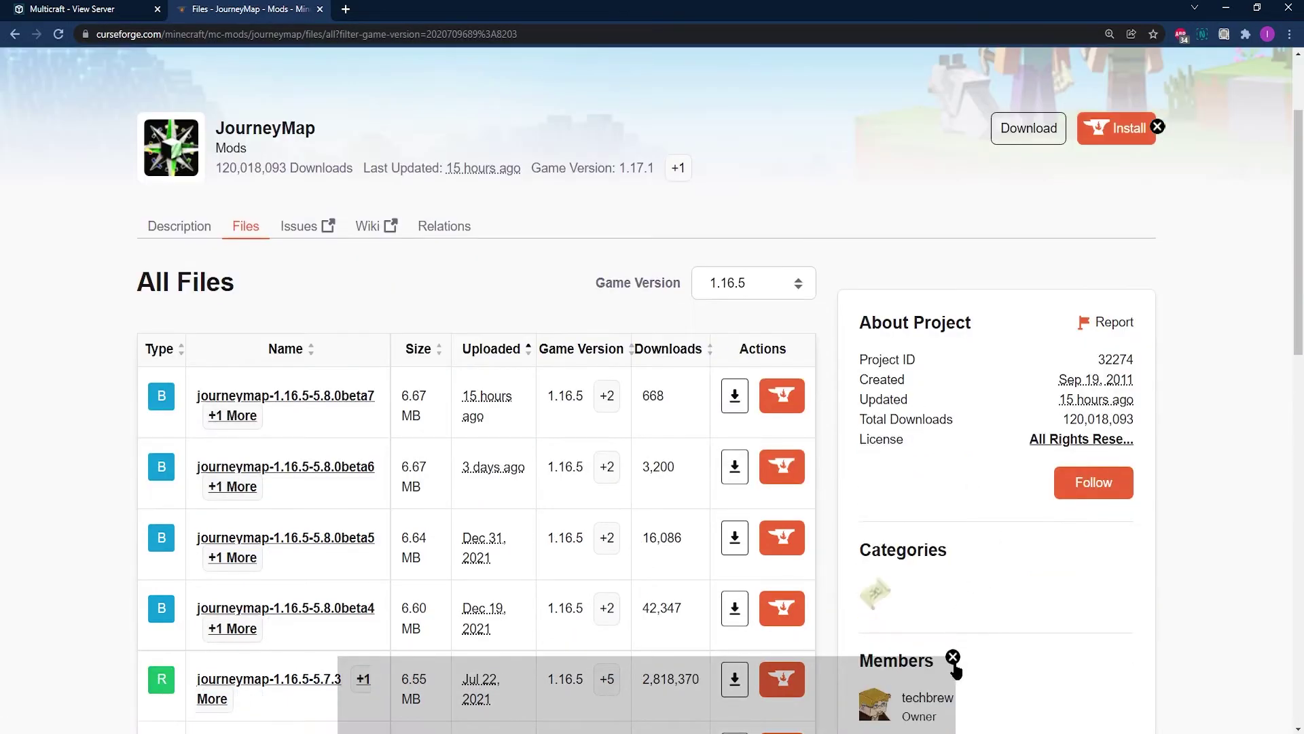
click(952, 659)
Check the list of available game versions, keep 1.16.5, and download the journeymap-1.16.5-5.8.0beta7 file.
click(791, 297)
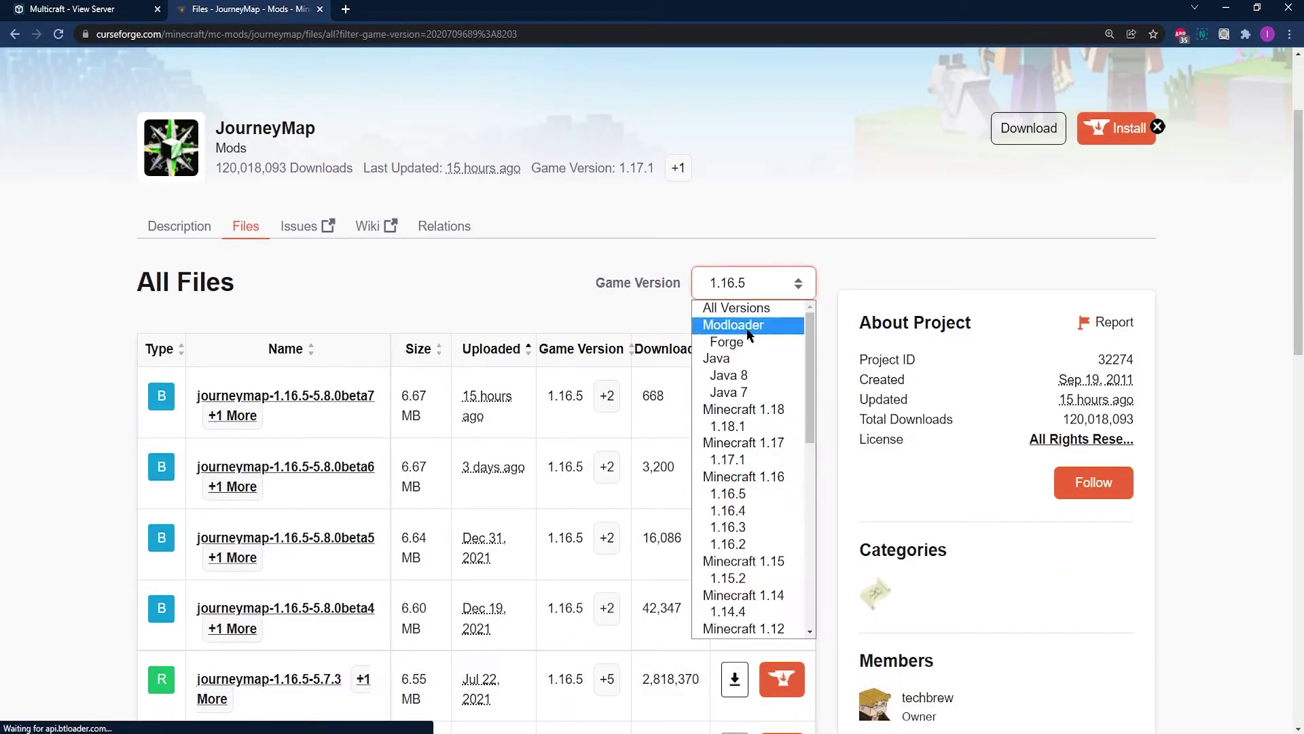
scroll(774, 443, down, 5)
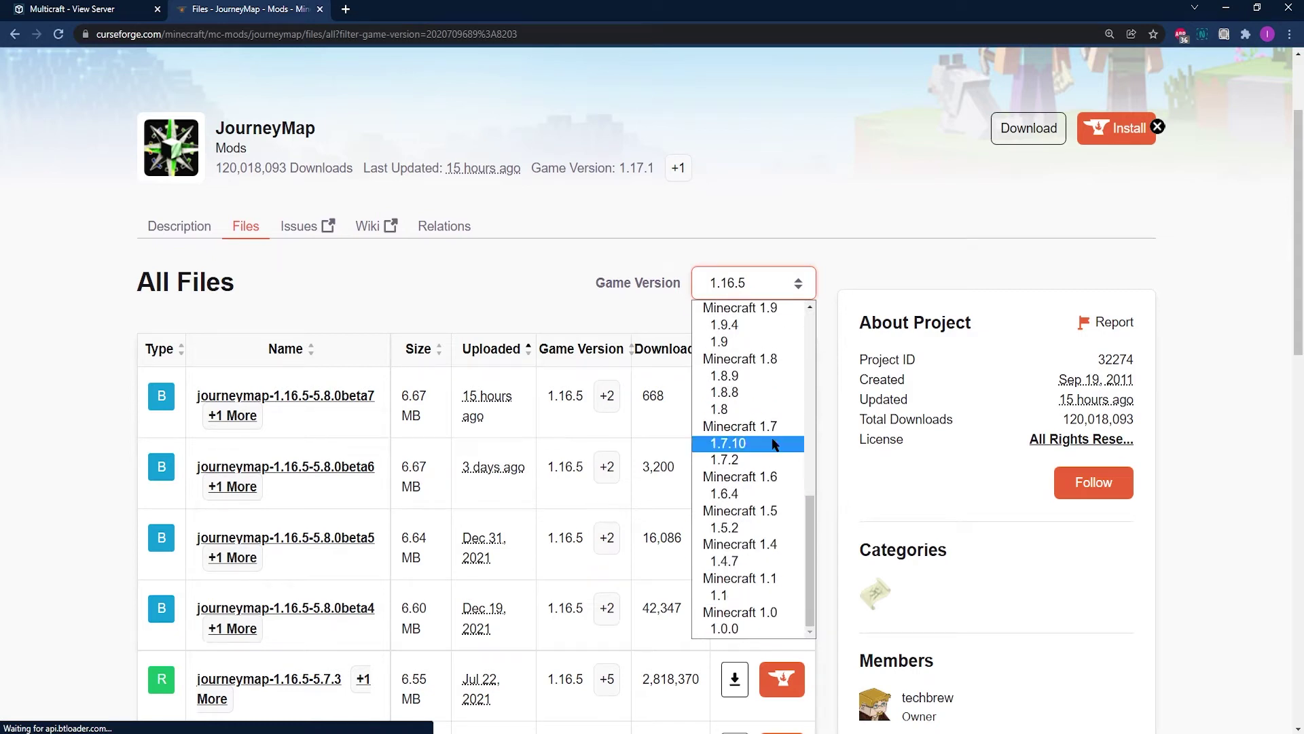
scroll(774, 435, up, 8)
click(872, 280)
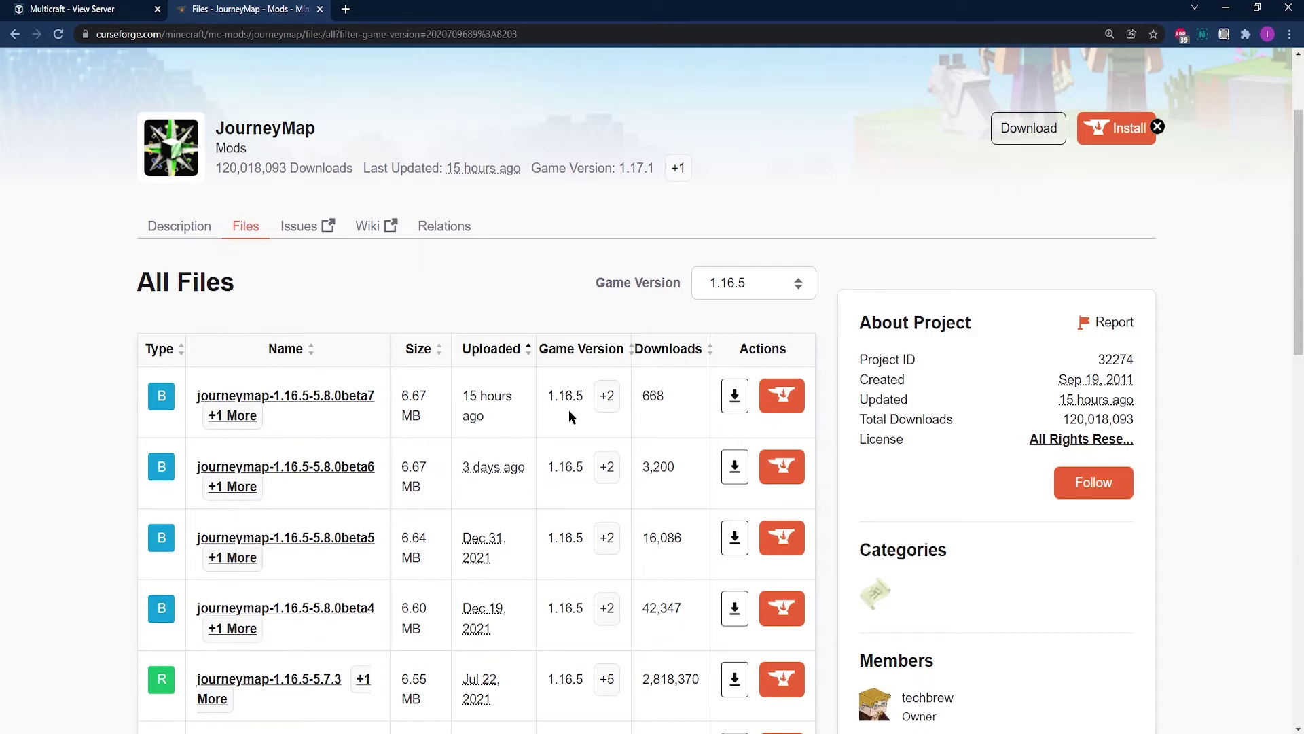
scroll(569, 410, down, 2)
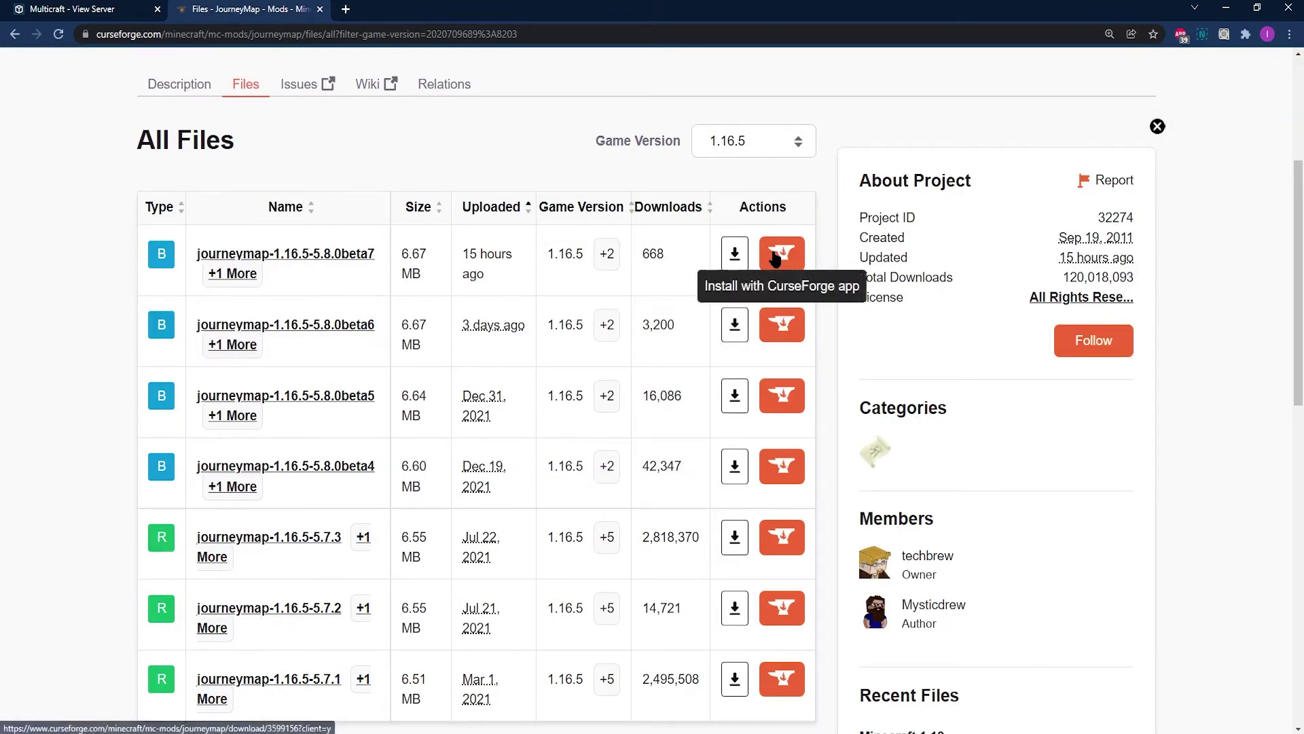
click(736, 256)
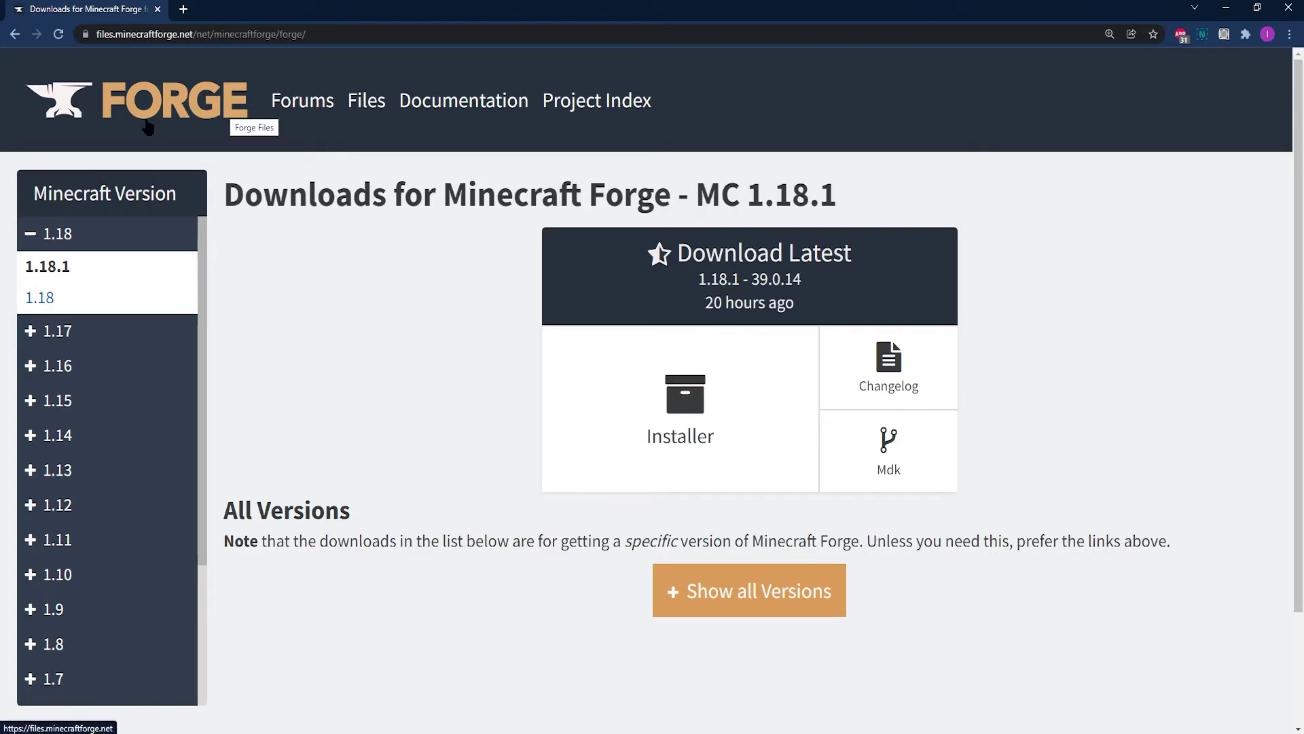
On the Minecraft Forge site, open the downloads for version 1.16.5 and find the recommended build.
click(75, 129)
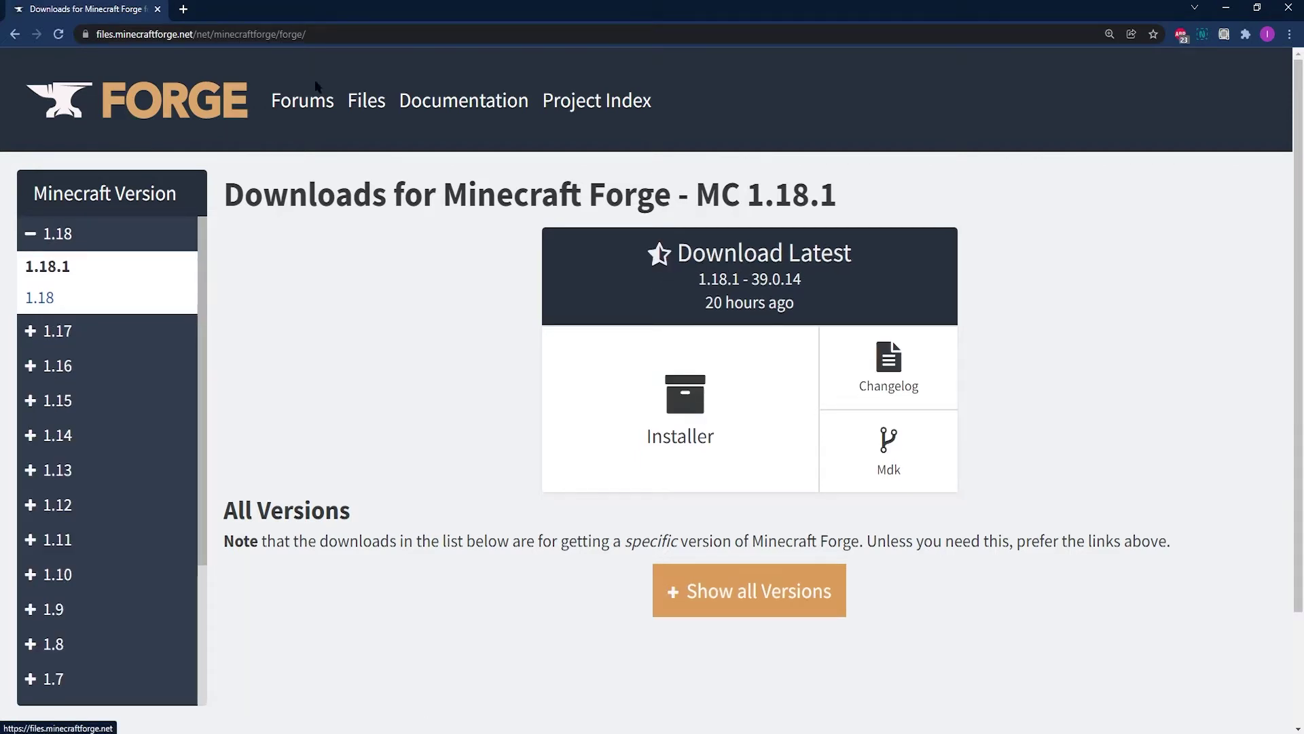
click(32, 234)
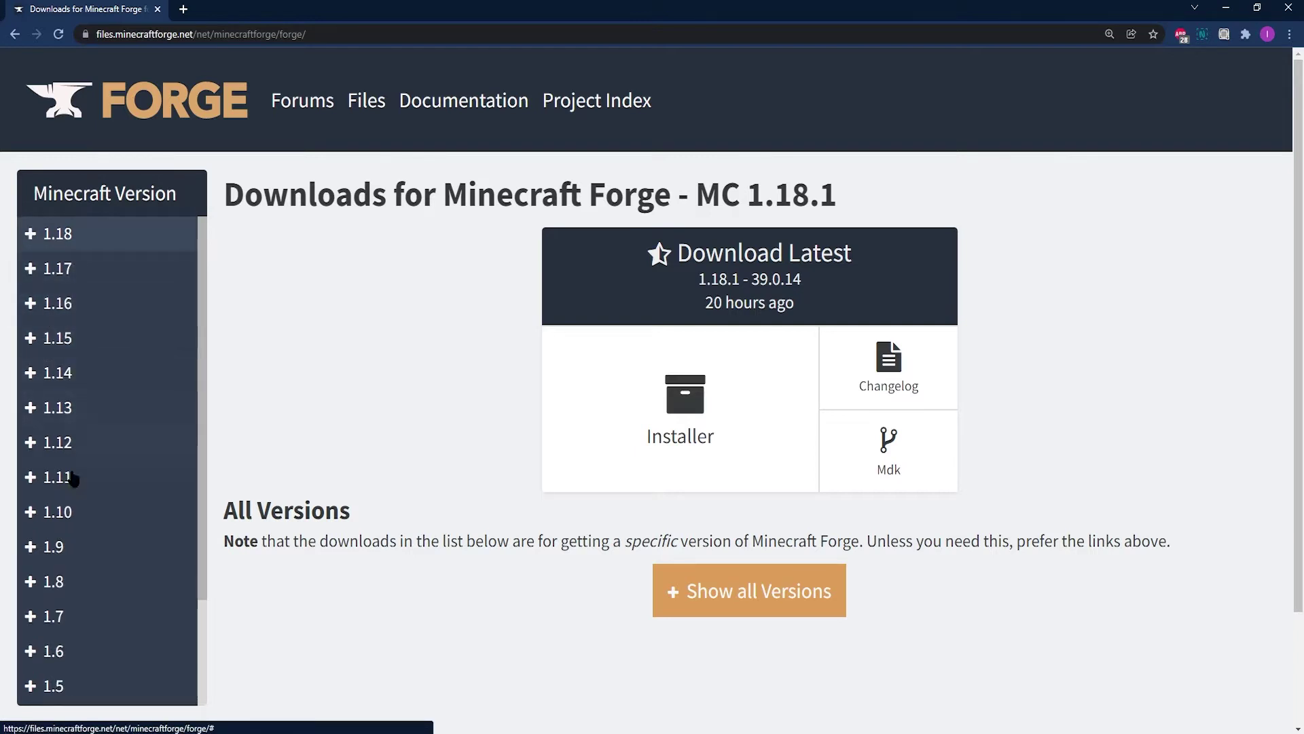
click(68, 303)
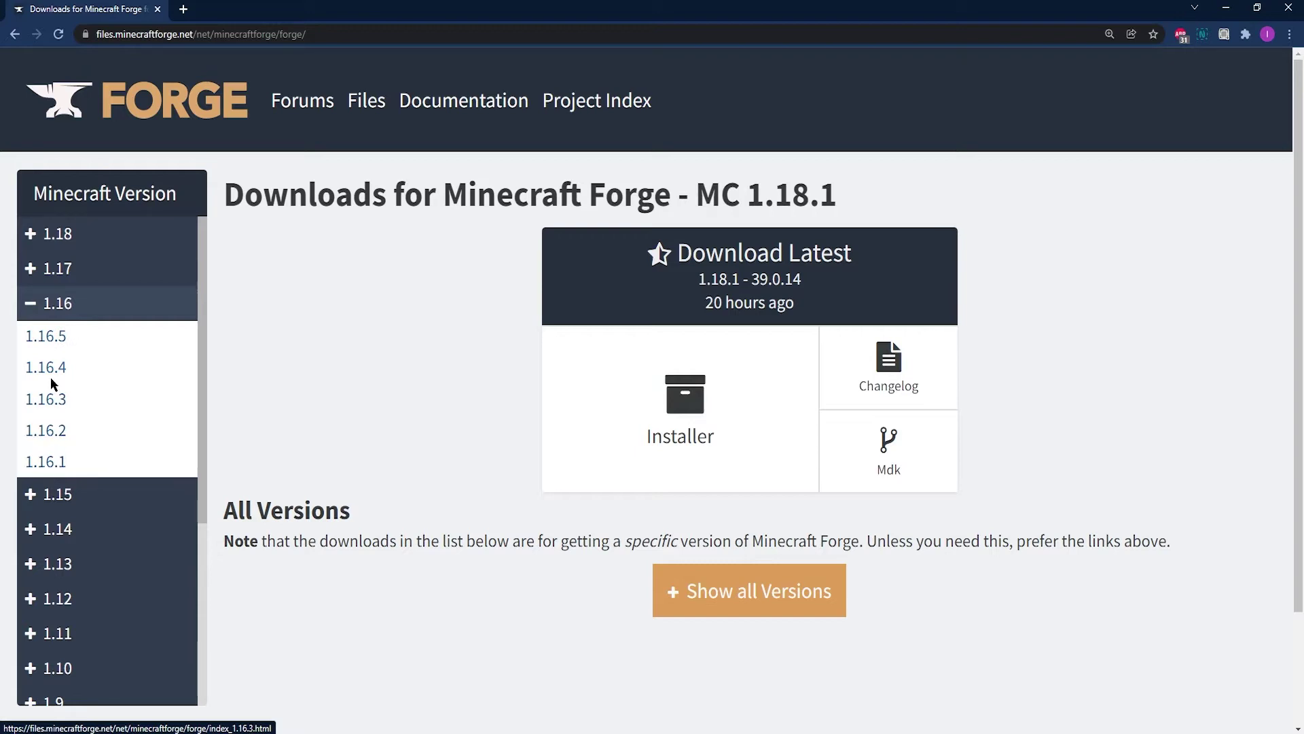
click(47, 339)
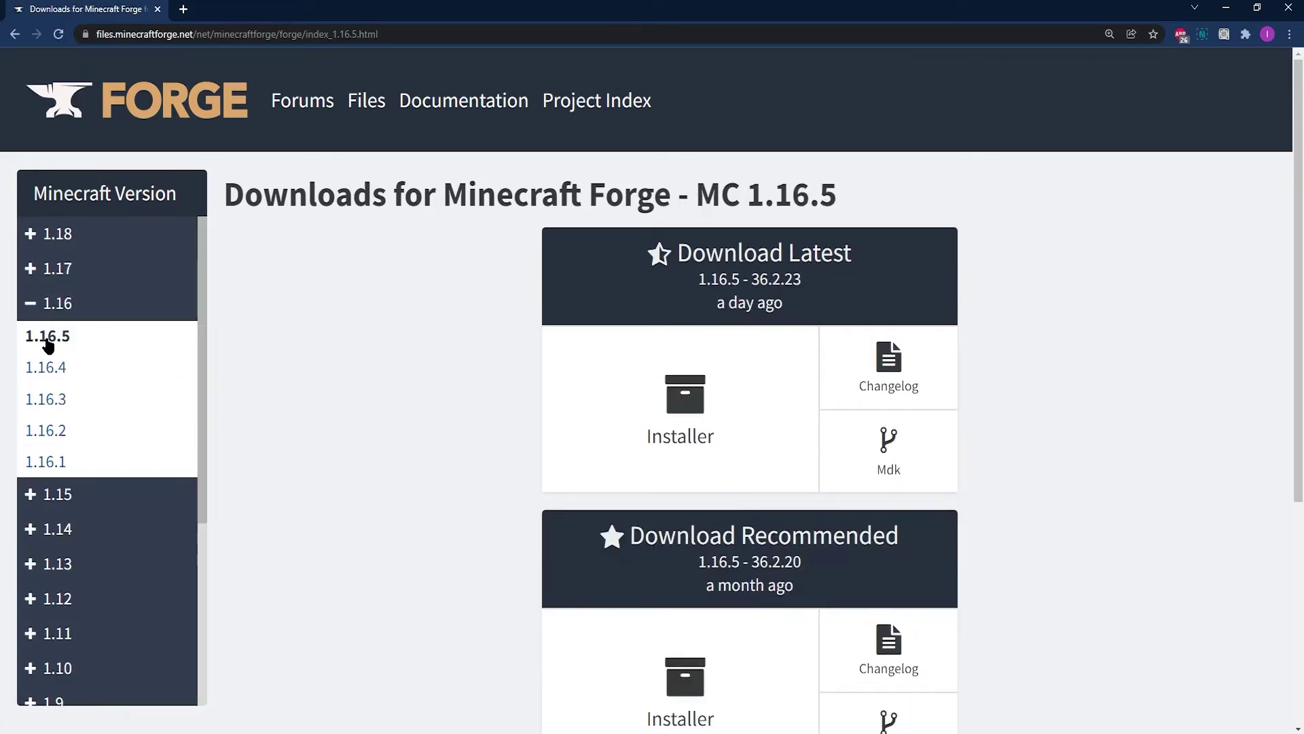
mouse_move(881, 203)
mouse_down()
mouse_move(225, 194)
mouse_move(864, 207)
mouse_up()
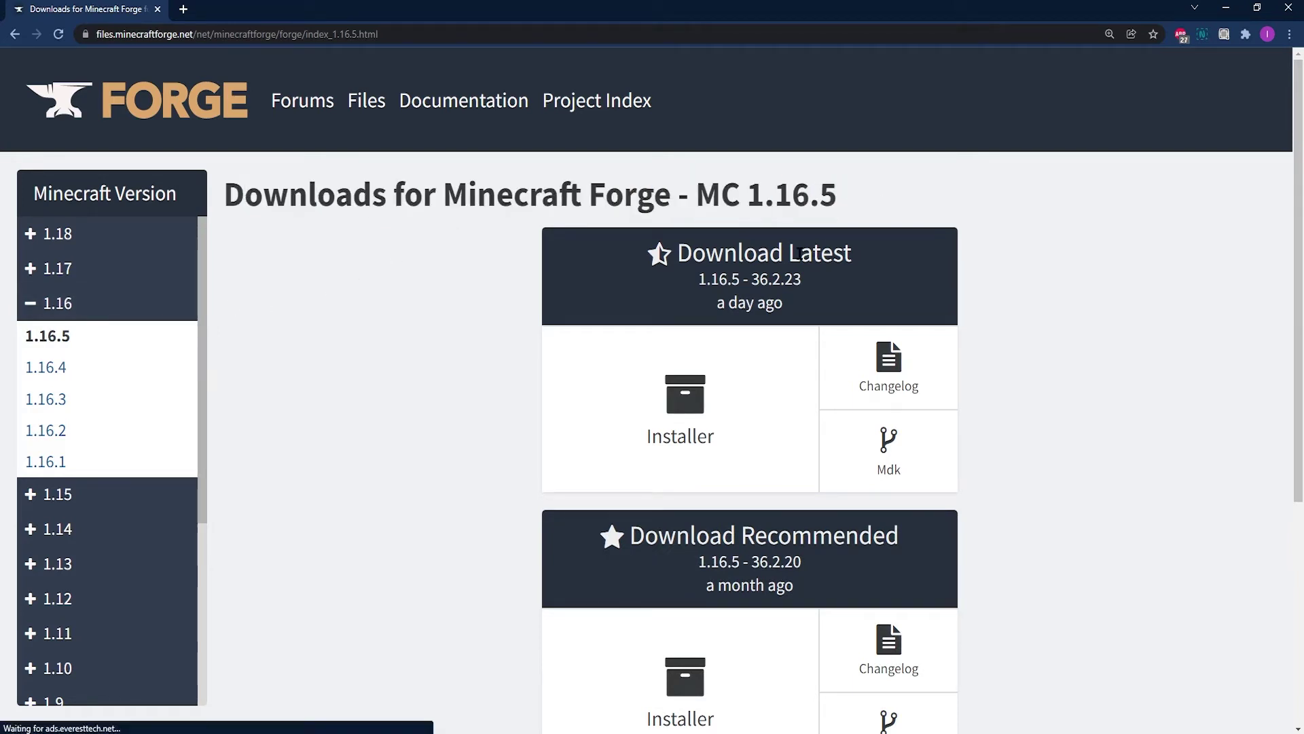
scroll(685, 520, down, 2)
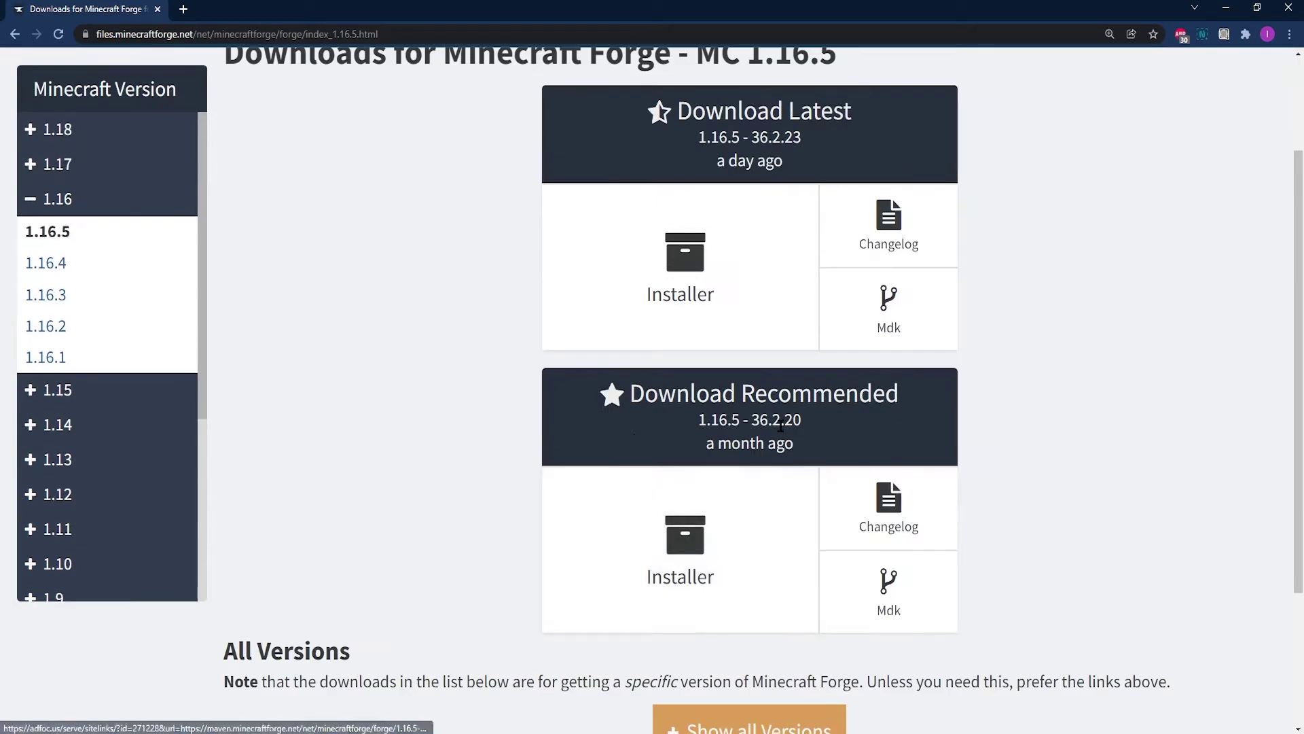
drag(797, 447, 596, 399)
click(494, 387)
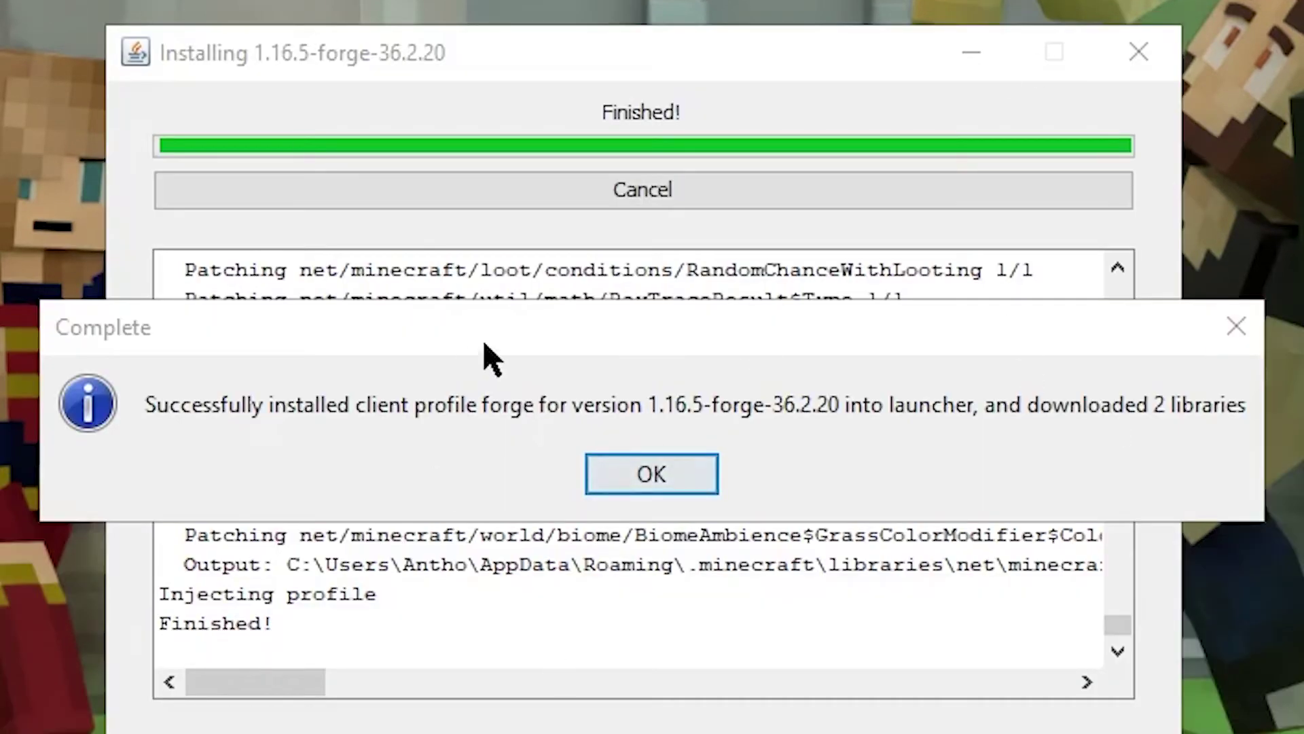
Acknowledge the completed client installation of 1.16.5-forge-36.2.20 in the Forge installer.
click(649, 473)
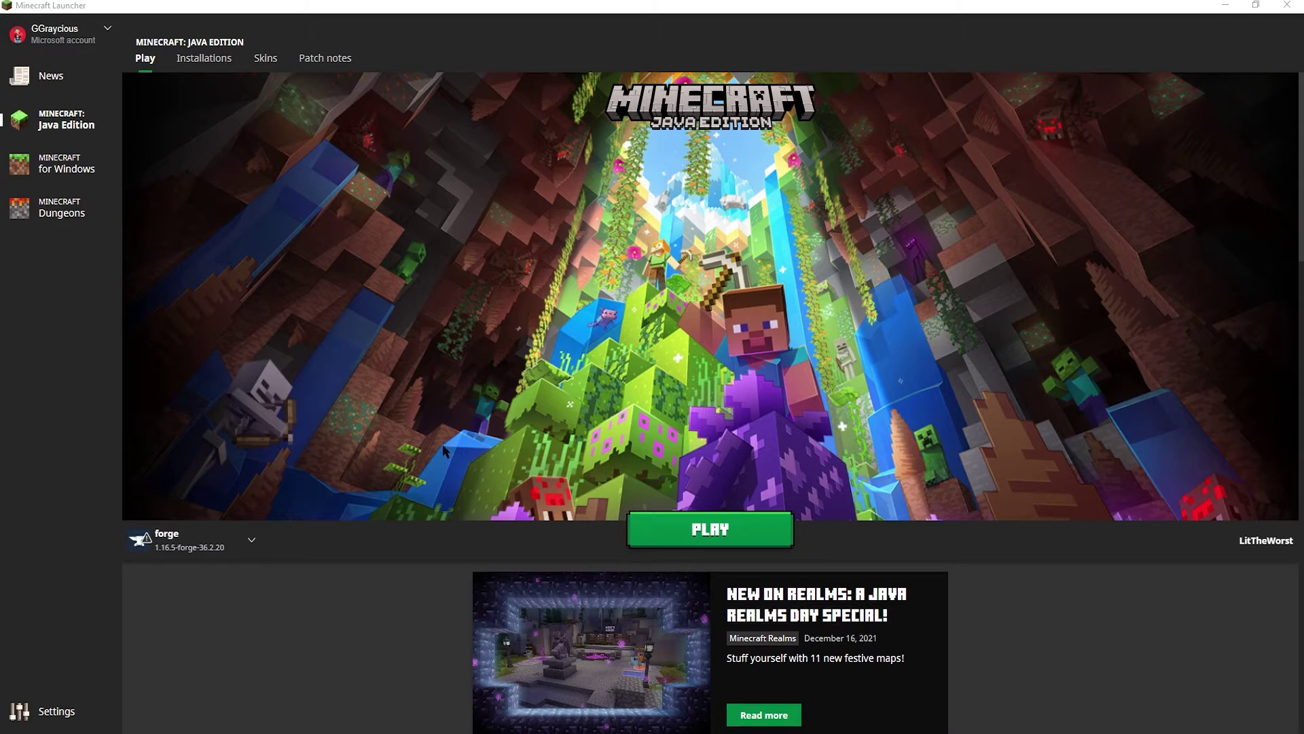
In the Minecraft Launcher, open the forge installation's game folder, widen its window and select the mods folder.
click(199, 69)
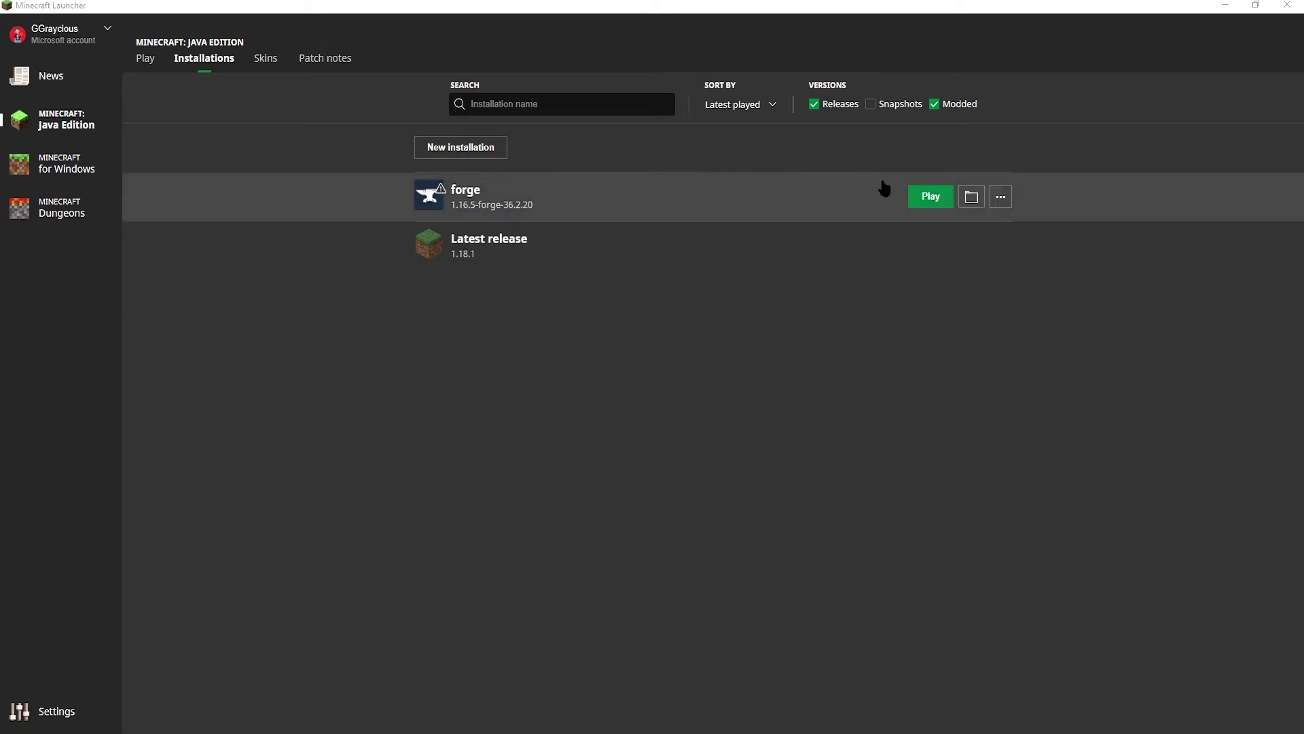
click(971, 198)
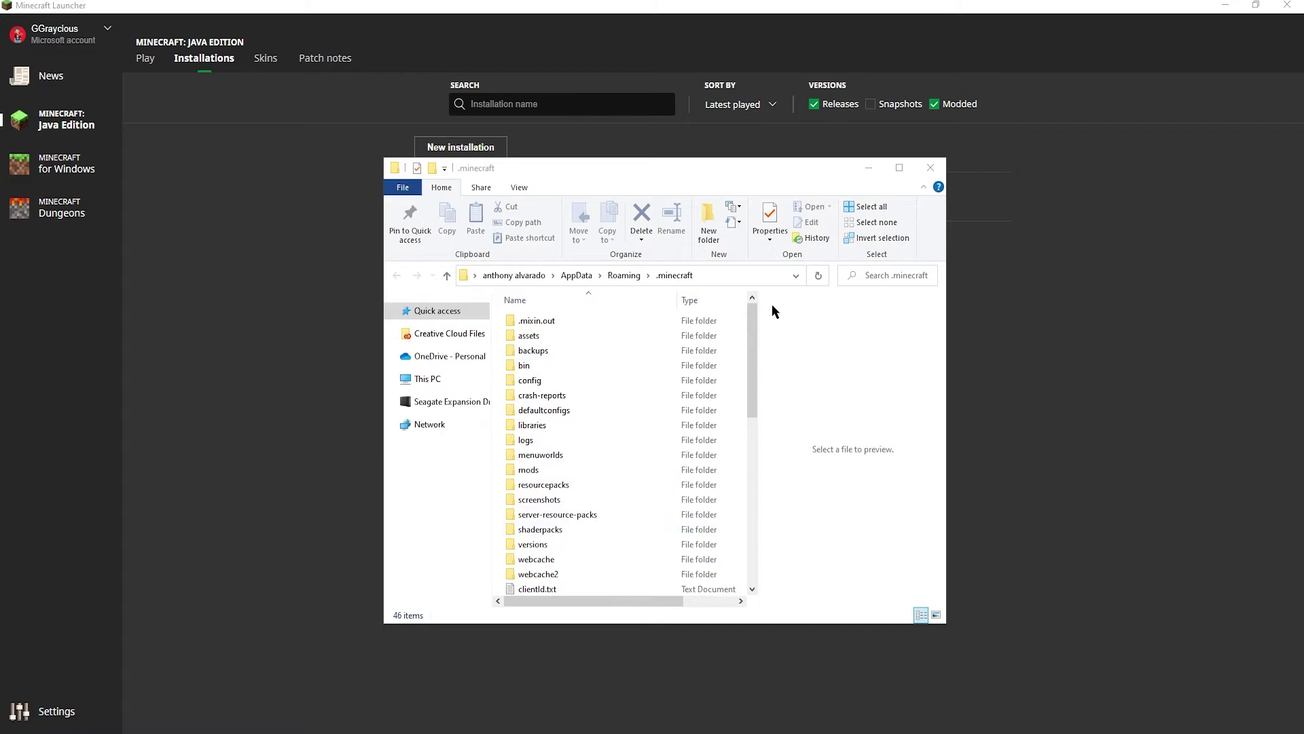
drag(949, 519, 1073, 517)
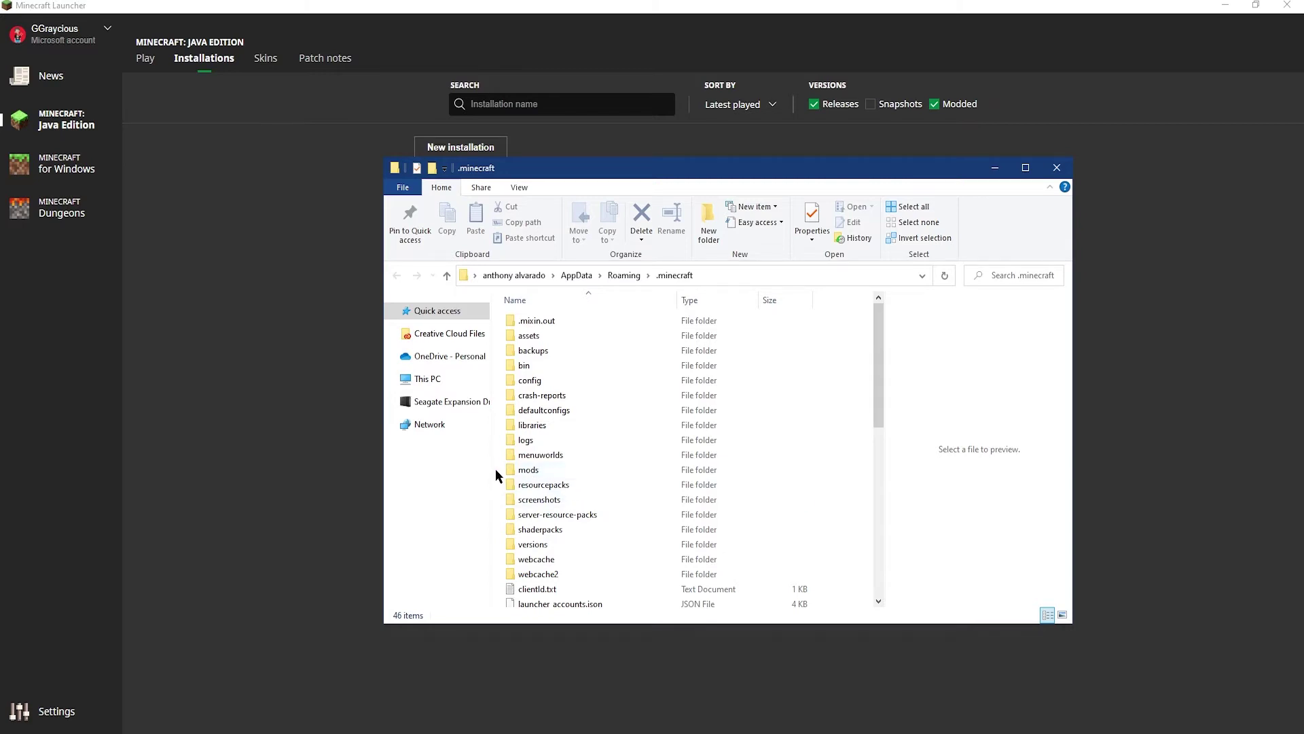
click(585, 469)
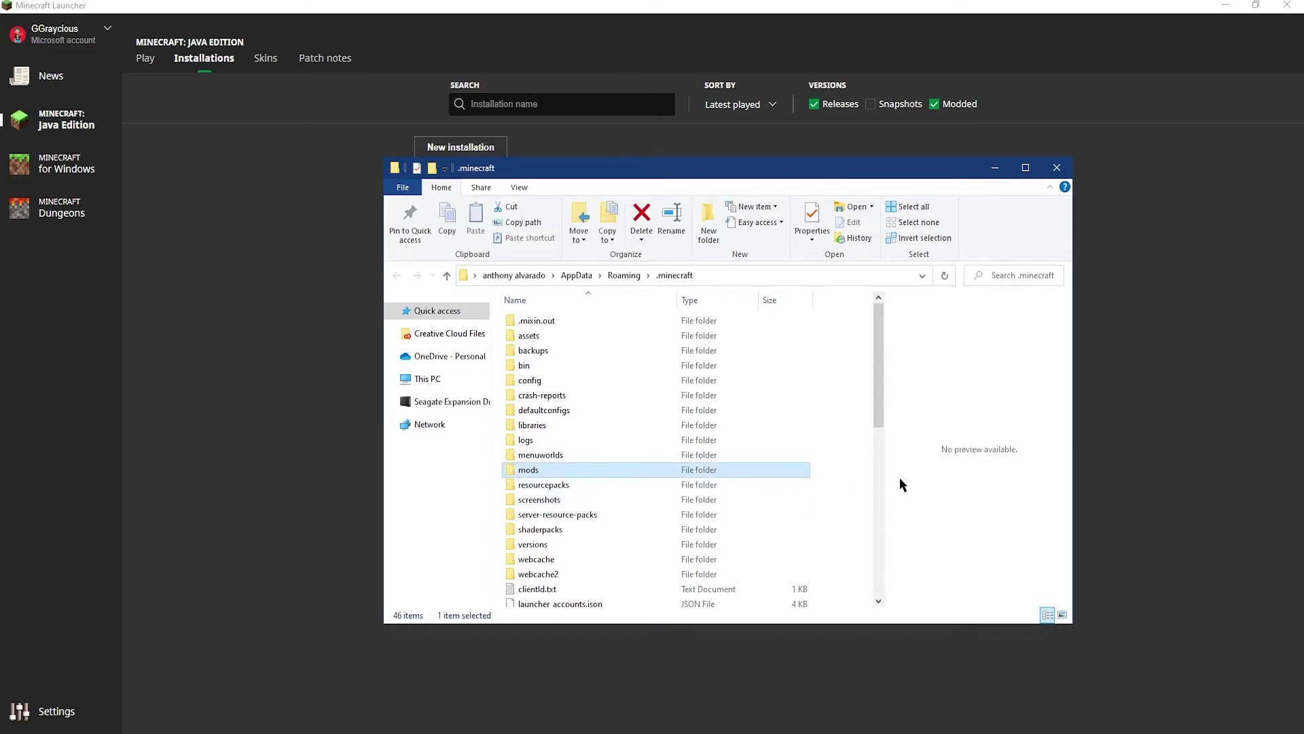
Open the mods folder in .minecraft and add journeymap-1.16.5-5.8.0beta7.jar to it from the journeymap folder.
right_click(744, 469)
click(987, 439)
double_click(661, 472)
key(alt+Tab)
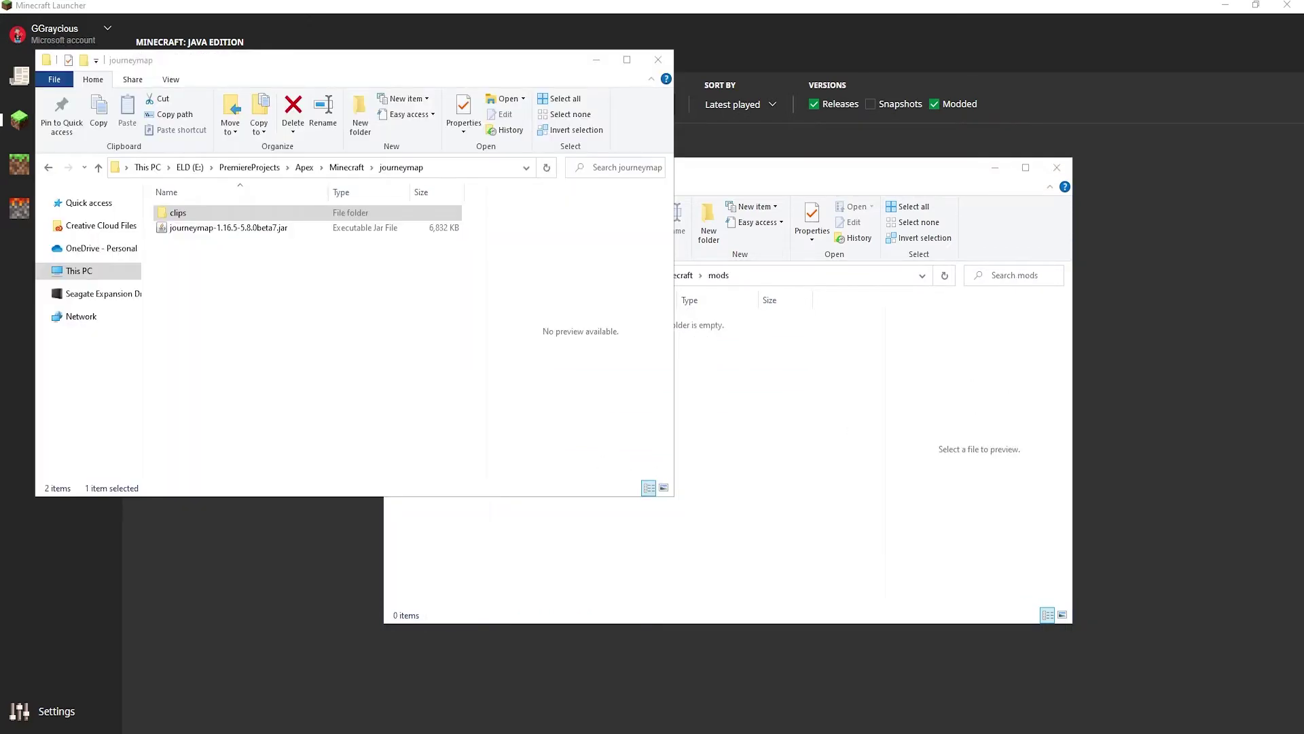
click(229, 228)
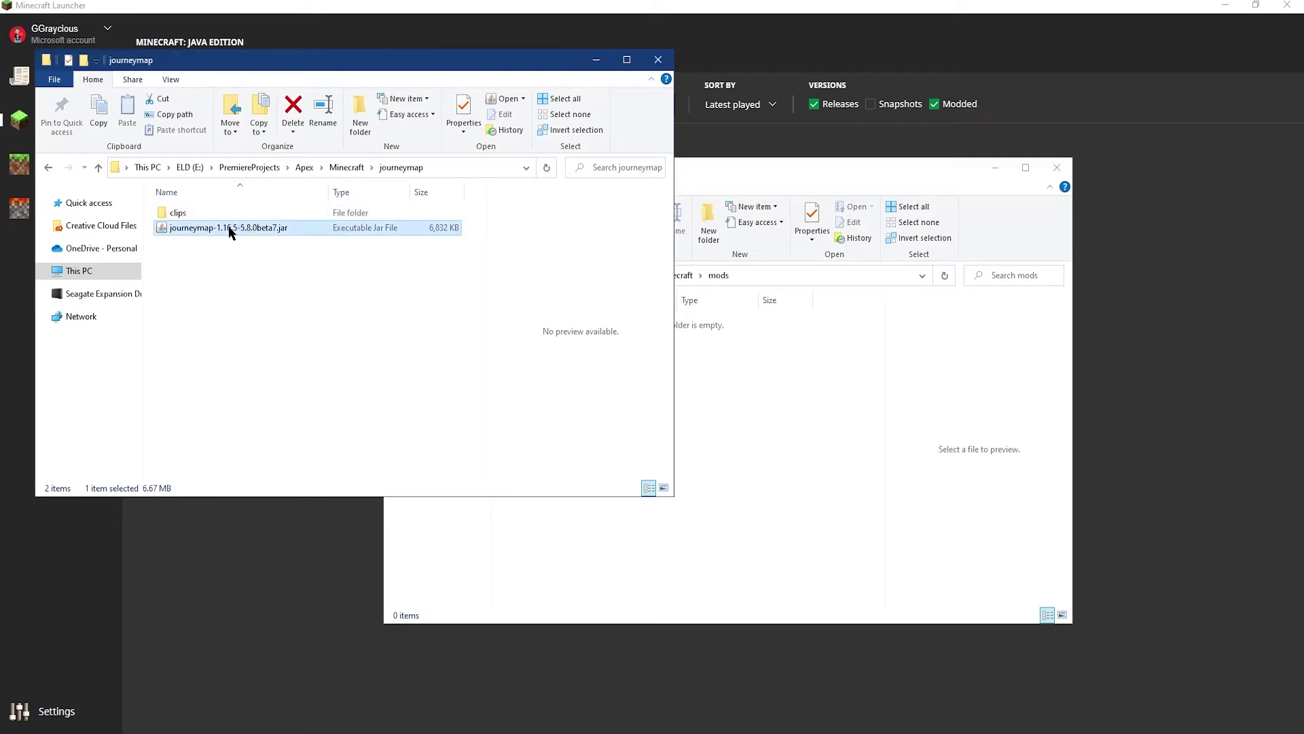
drag(230, 233, 727, 411)
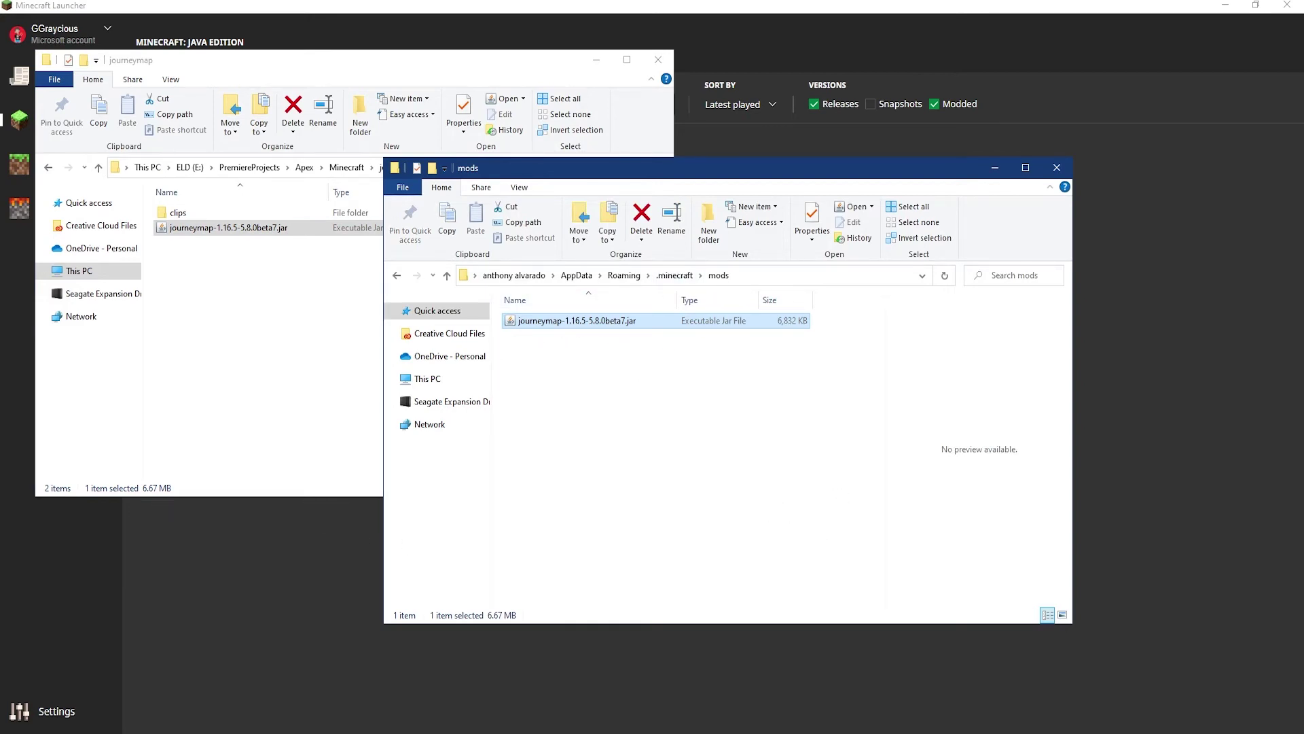
Return to the Minecraft Launcher and play the forge 1.16.5-forge-36.2.20 installation.
click(272, 588)
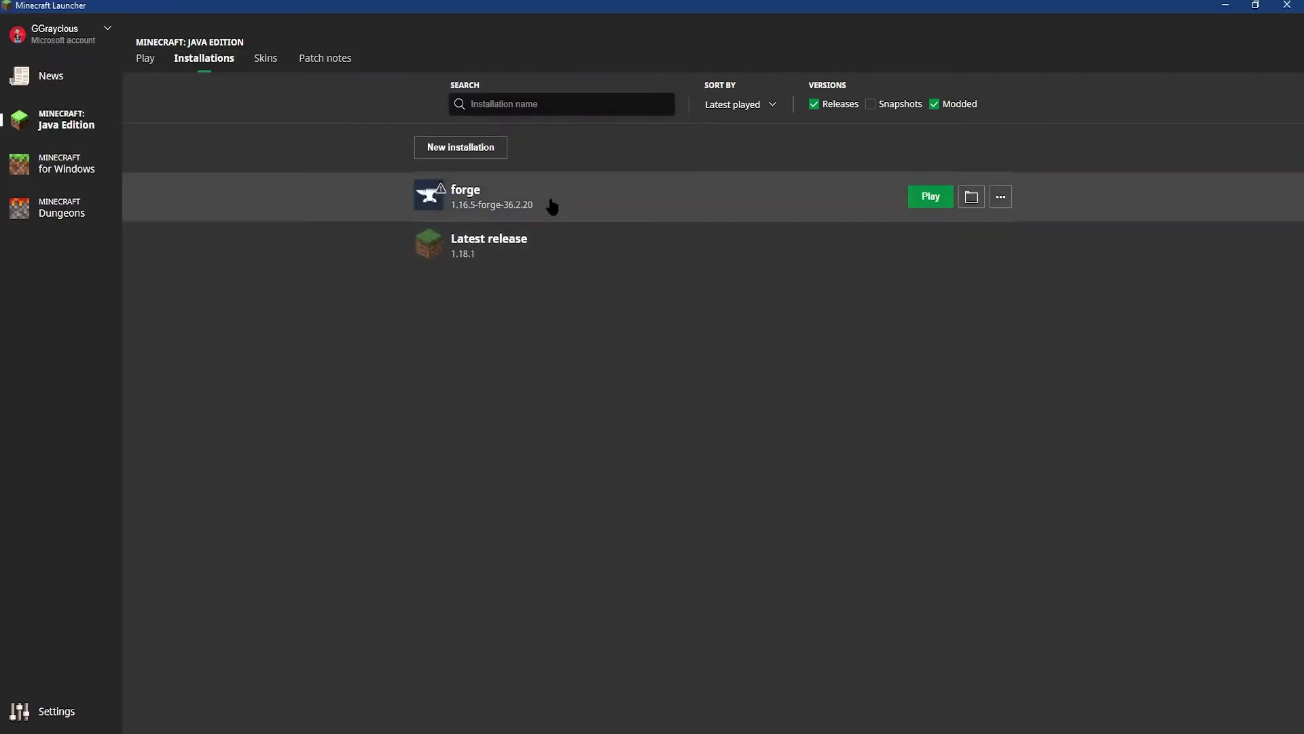
click(928, 203)
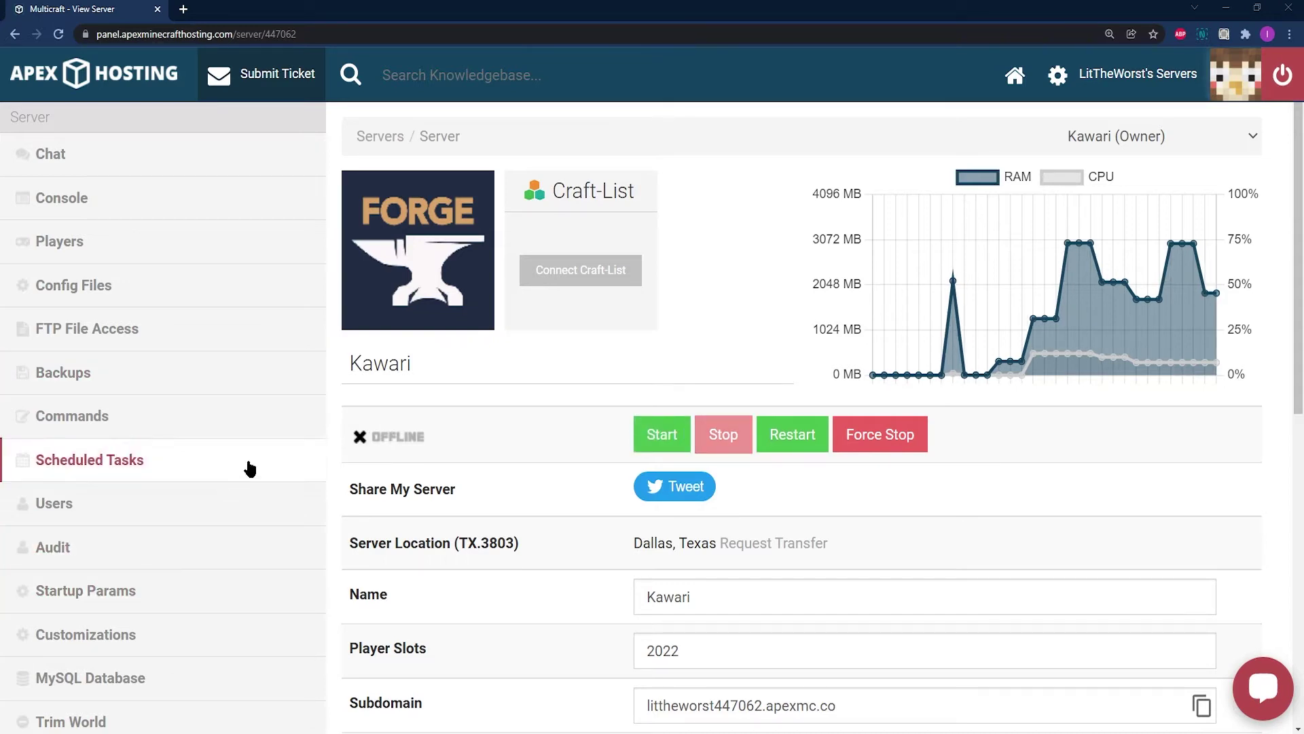
In the Apex Hosting panel, find the Game File setting on the server's page.
scroll(370, 364, down, 8)
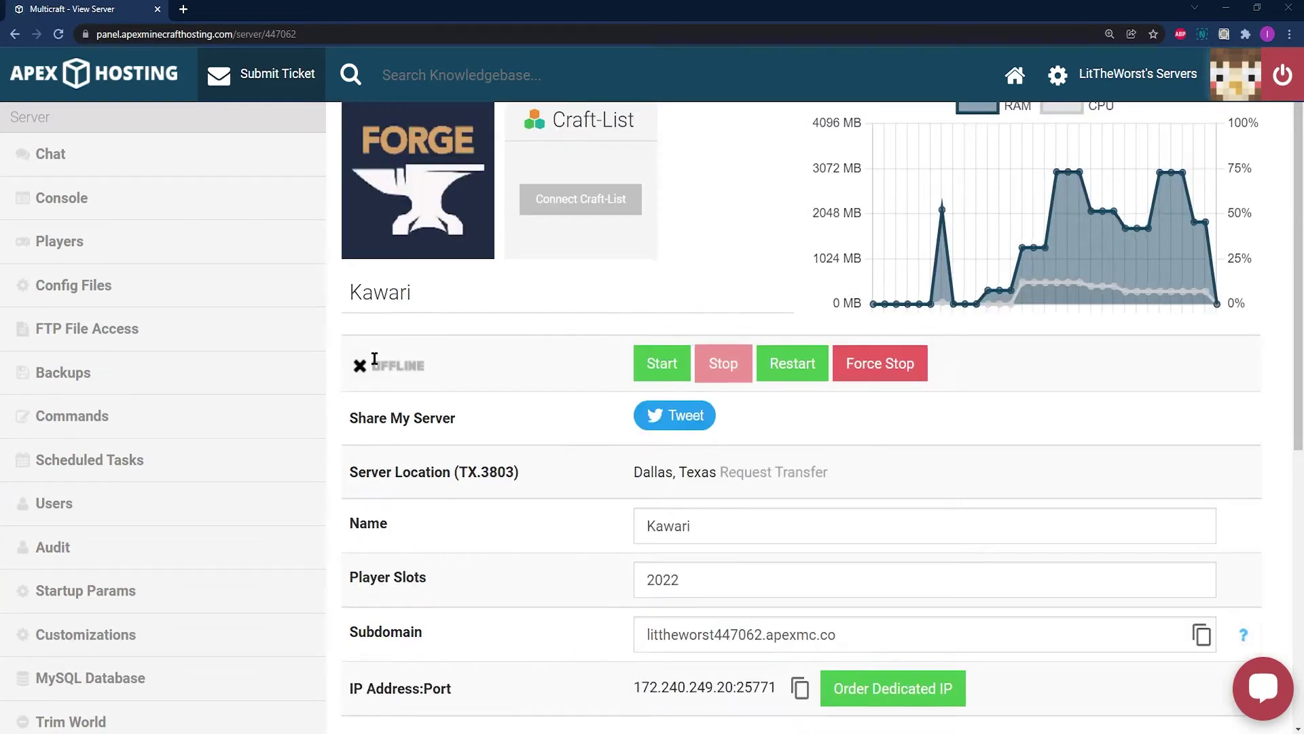
mouse_move(419, 401)
mouse_down()
mouse_move(350, 401)
mouse_move(430, 395)
mouse_up()
click(433, 399)
click(430, 401)
drag(353, 405, 445, 416)
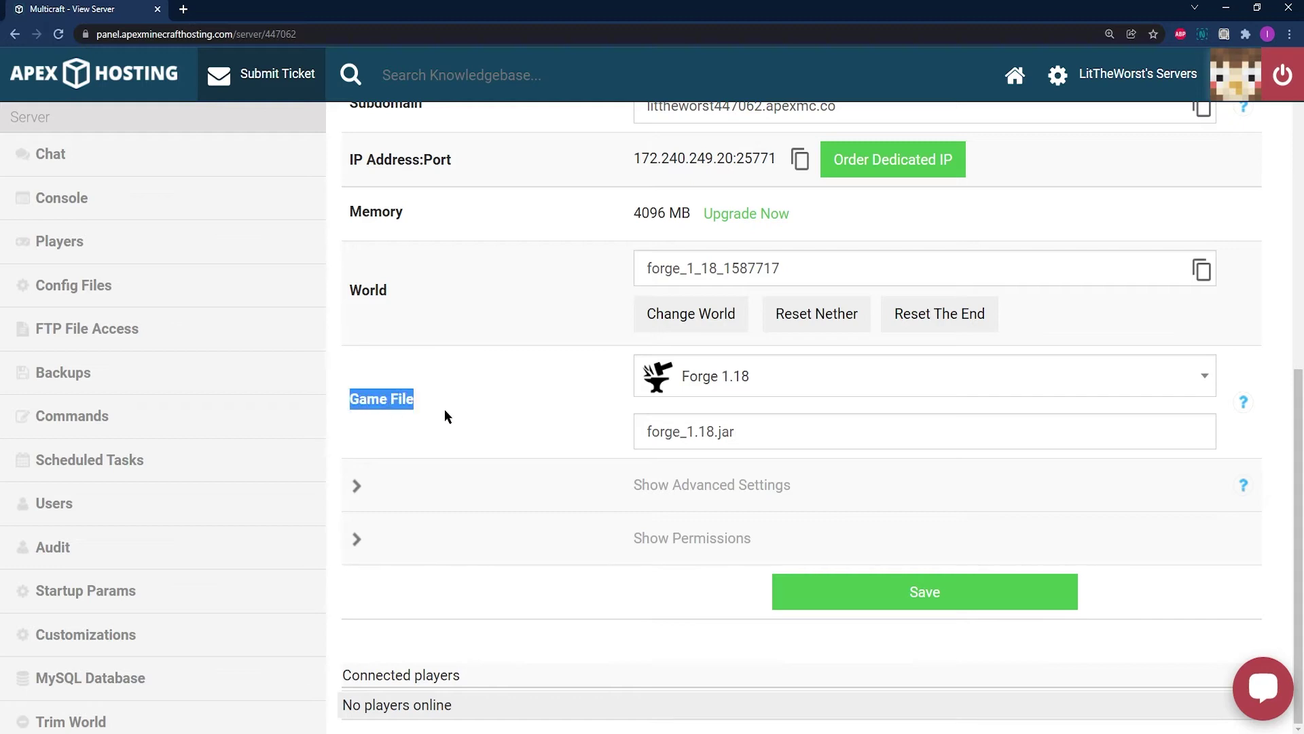
click(734, 379)
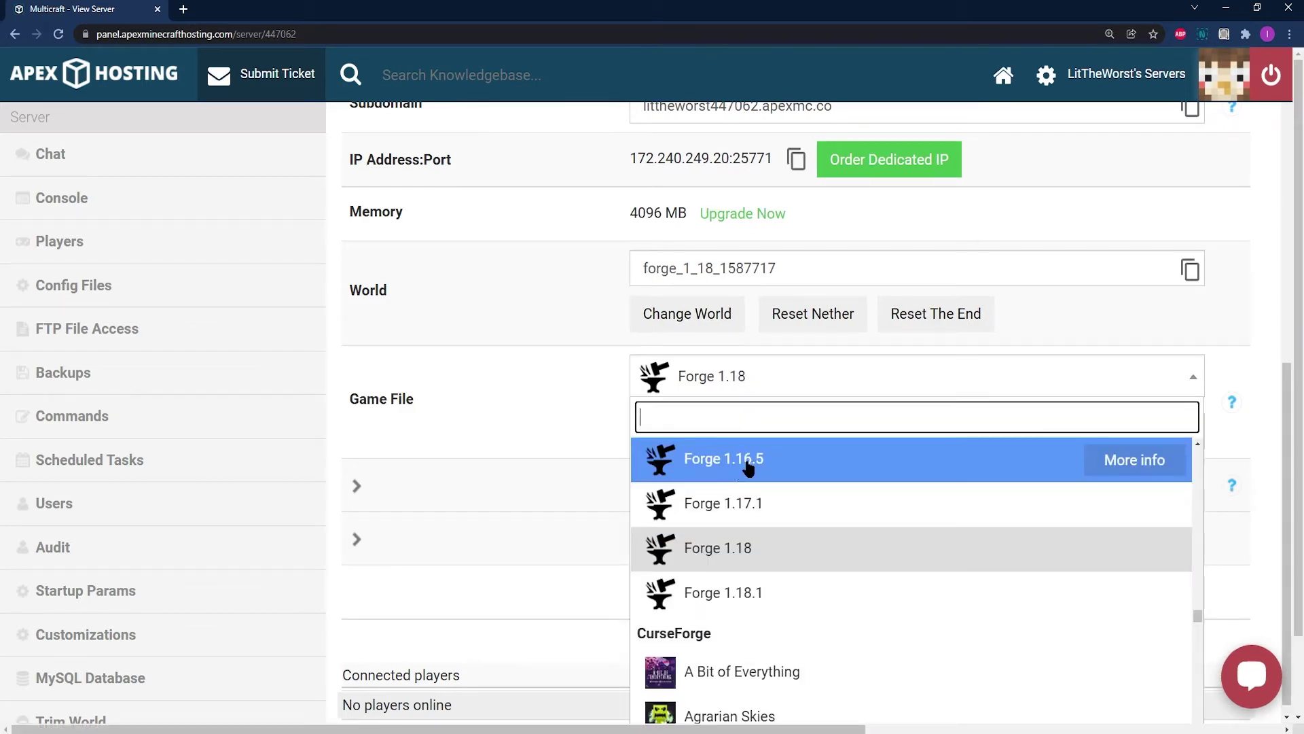
click(705, 474)
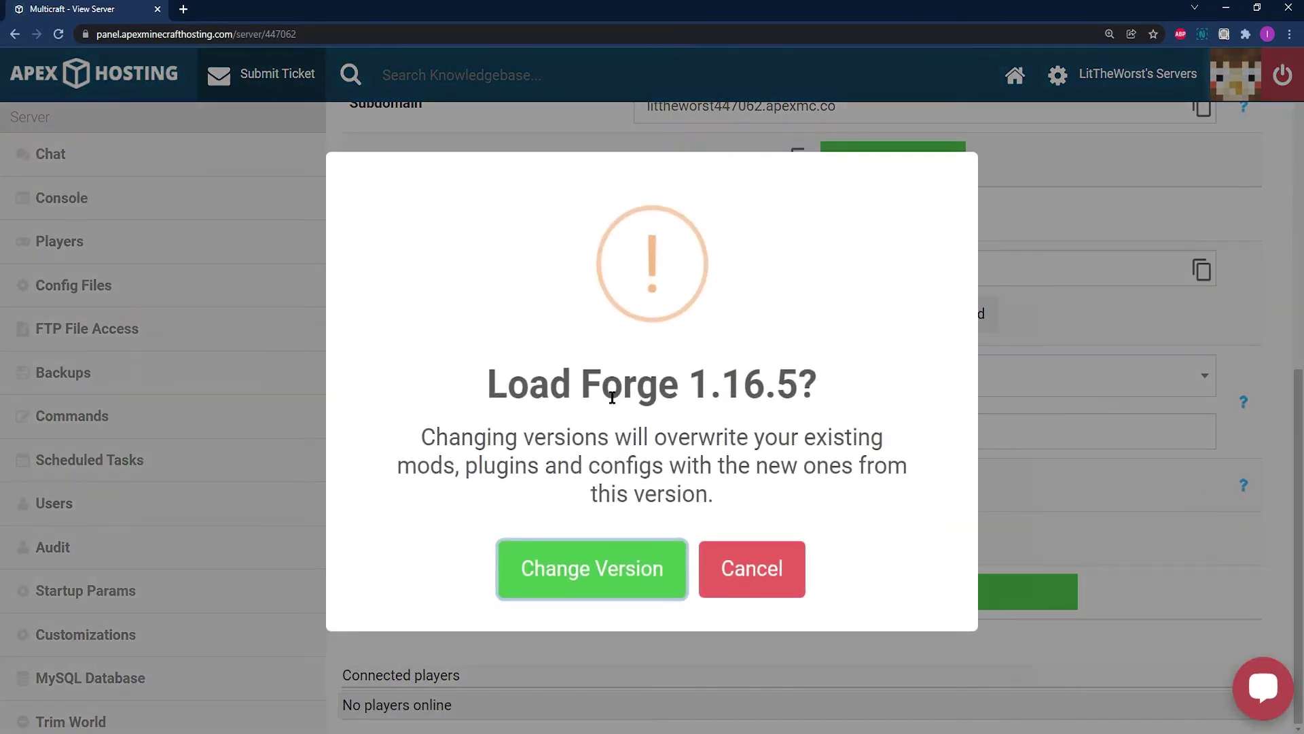
drag(479, 389, 821, 407)
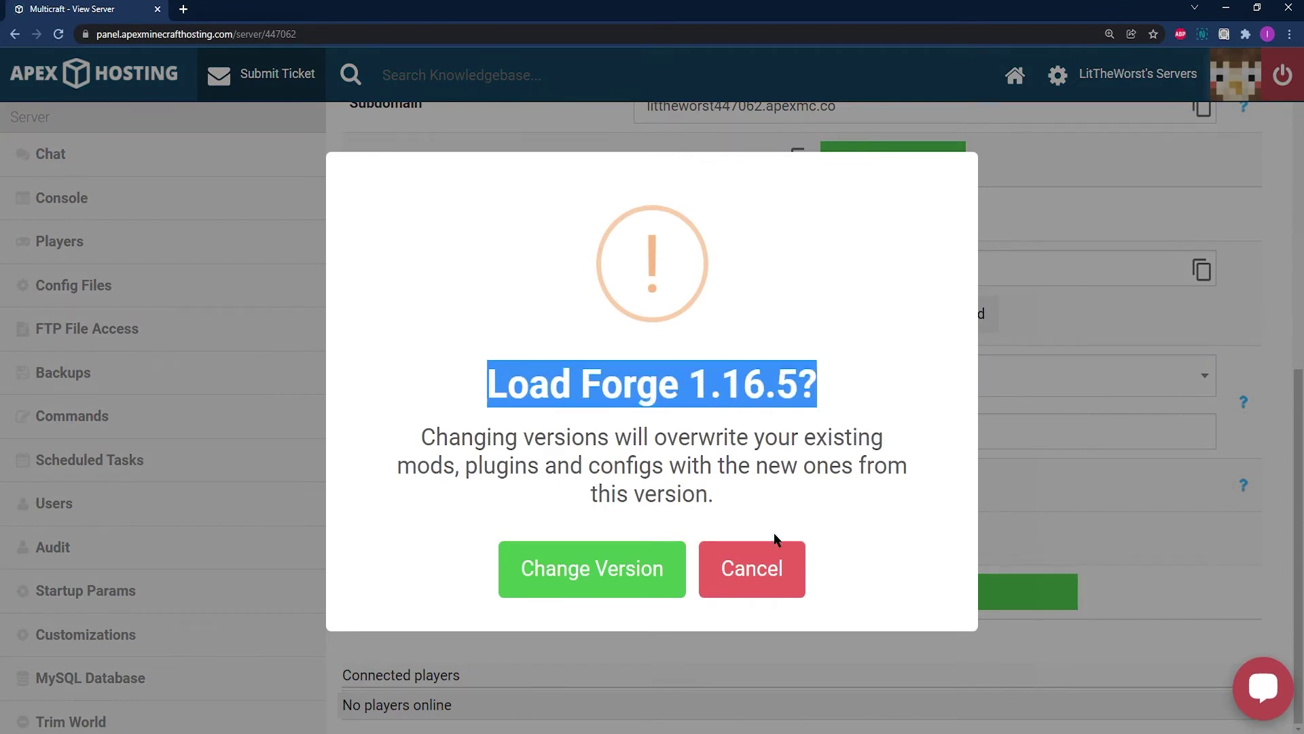
click(772, 558)
Set the server's game file to Forge 1.16.5 and accept the version change.
click(821, 379)
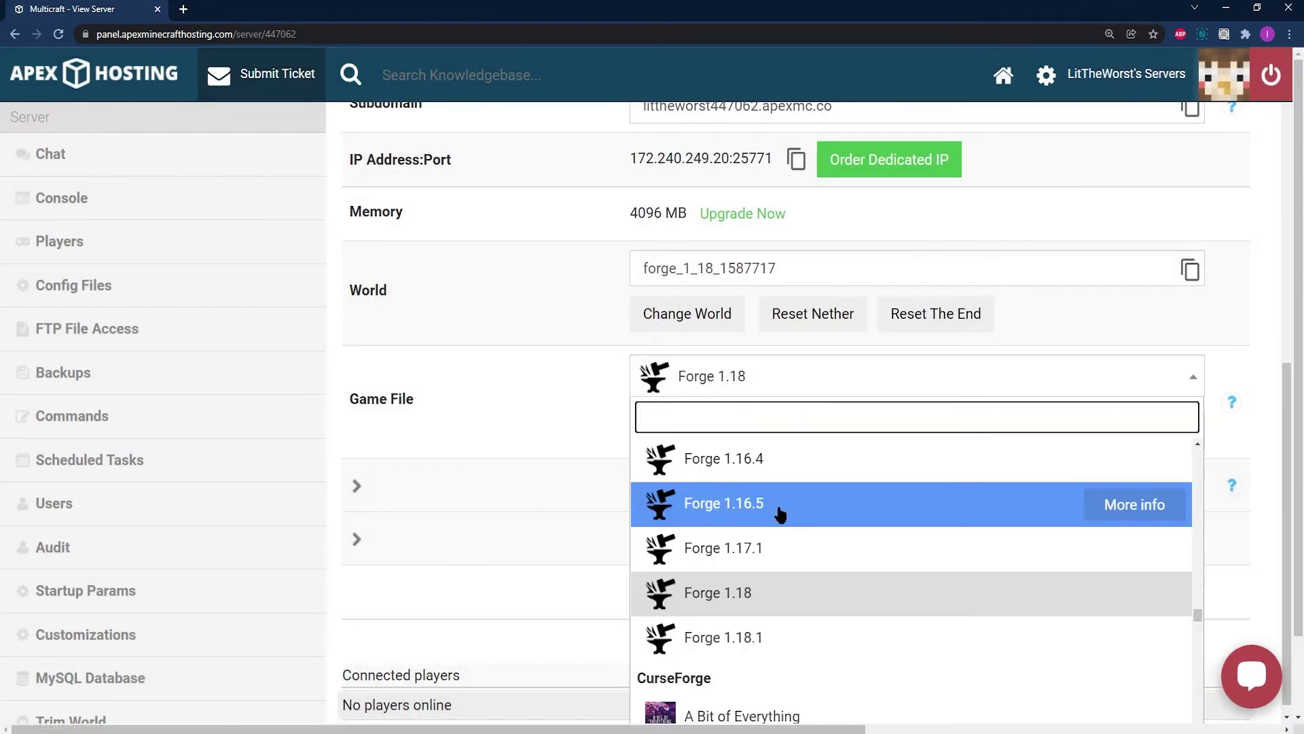
scroll(761, 513, up, 2)
scroll(761, 512, down, 5)
scroll(761, 514, up, 5)
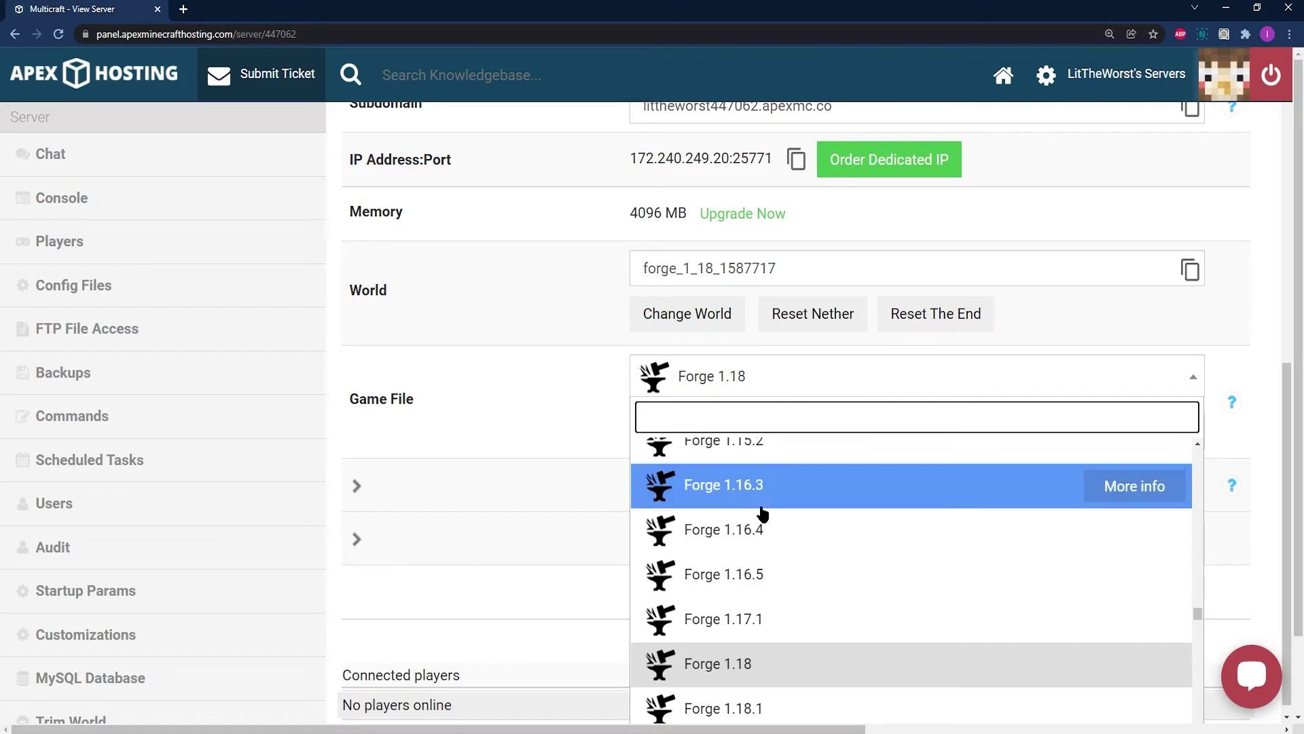
scroll(763, 518, down, 4)
scroll(763, 518, up, 4)
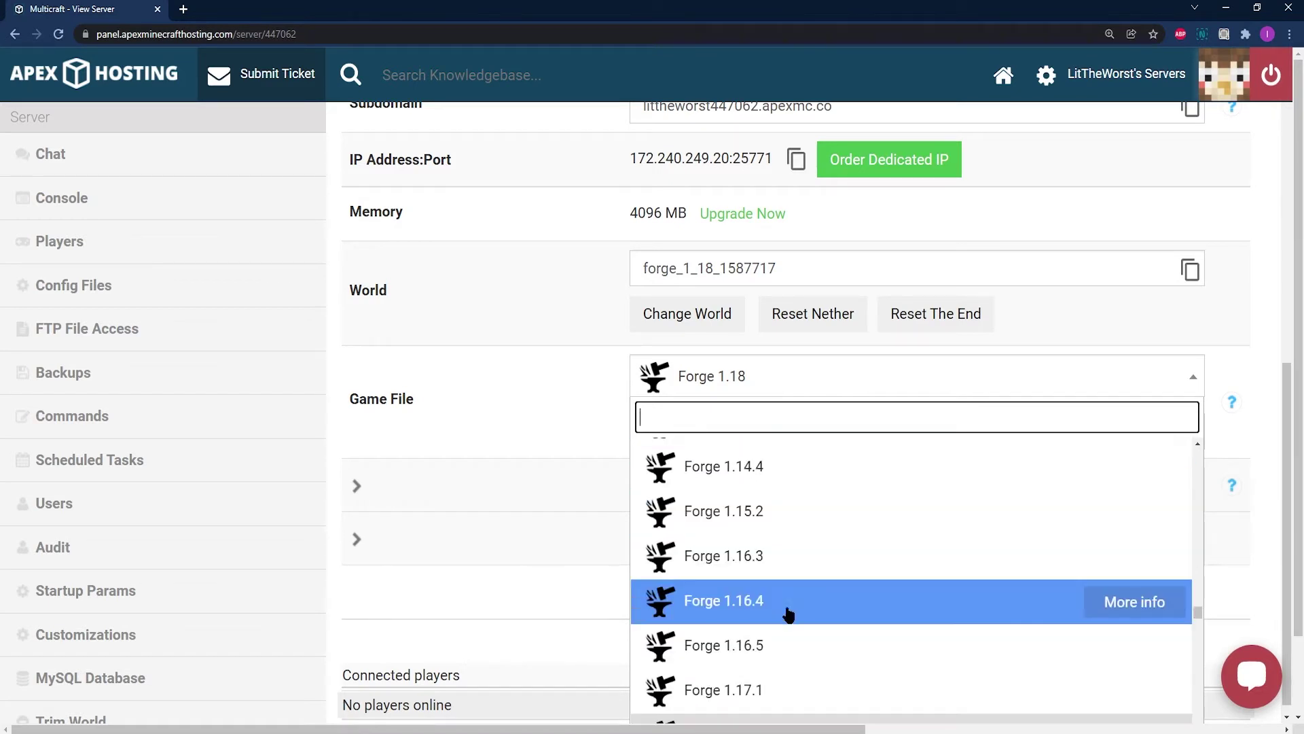
click(772, 649)
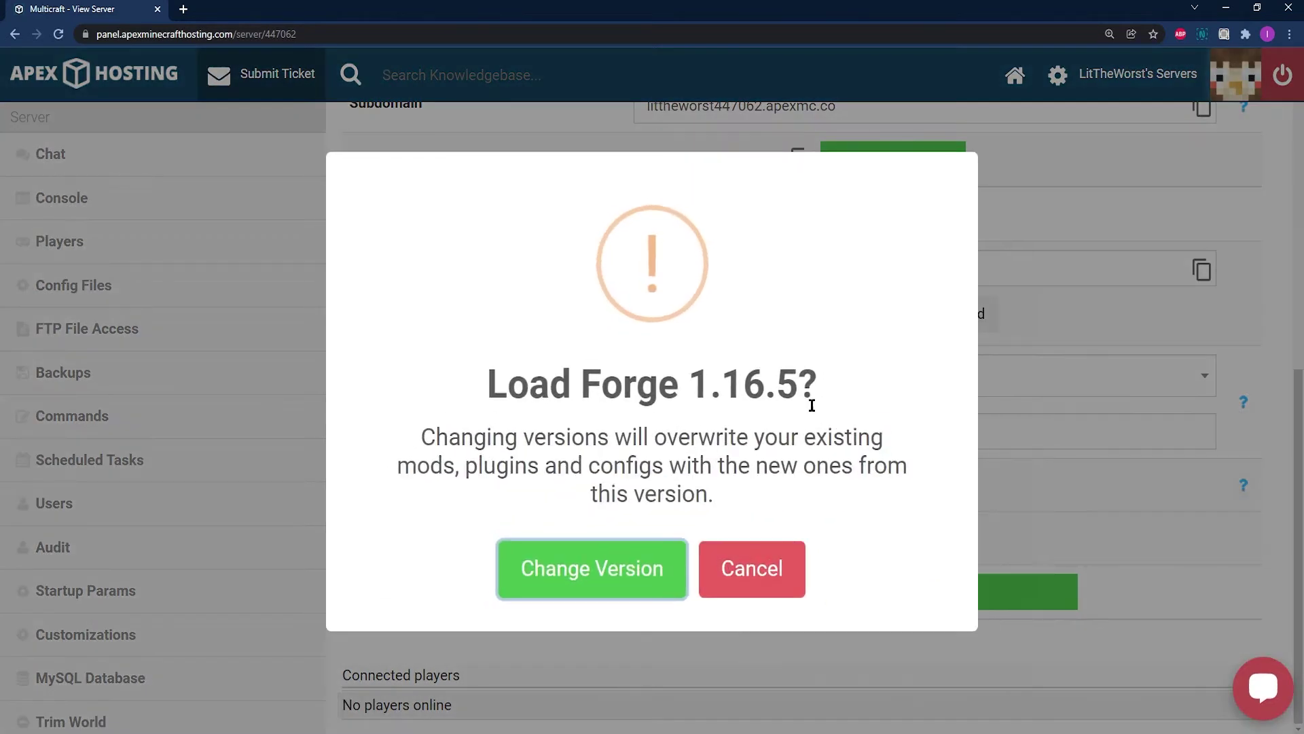
mouse_move(824, 383)
mouse_down()
mouse_move(481, 393)
mouse_move(825, 406)
mouse_up()
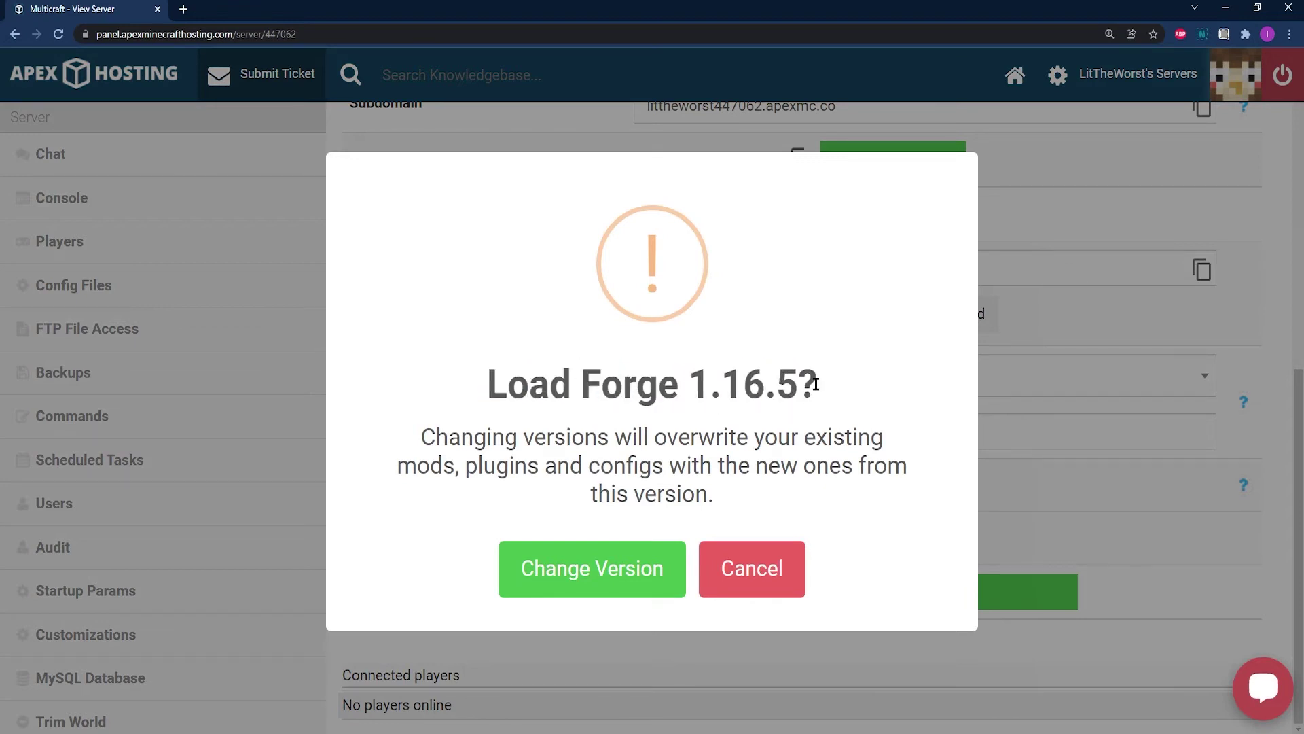
click(588, 588)
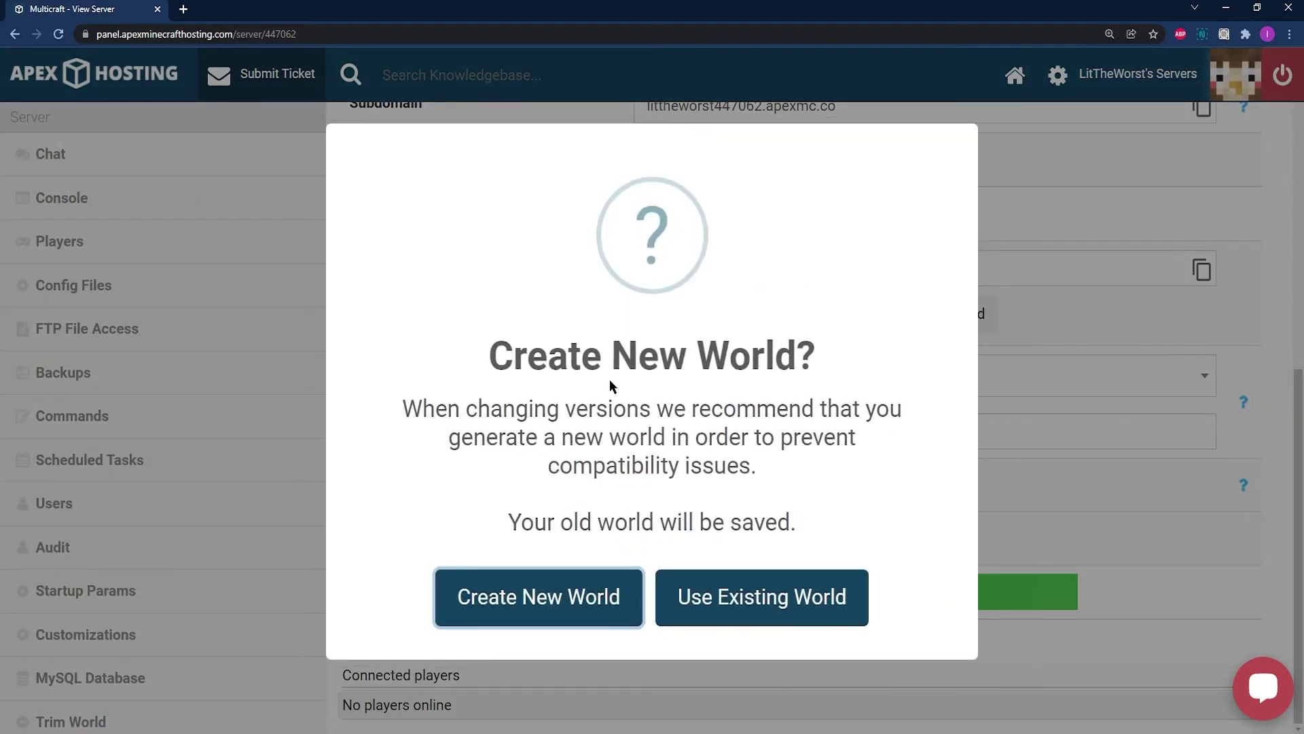
Choose to create a new world for the new version and restart the server right away.
drag(477, 348, 862, 516)
click(775, 473)
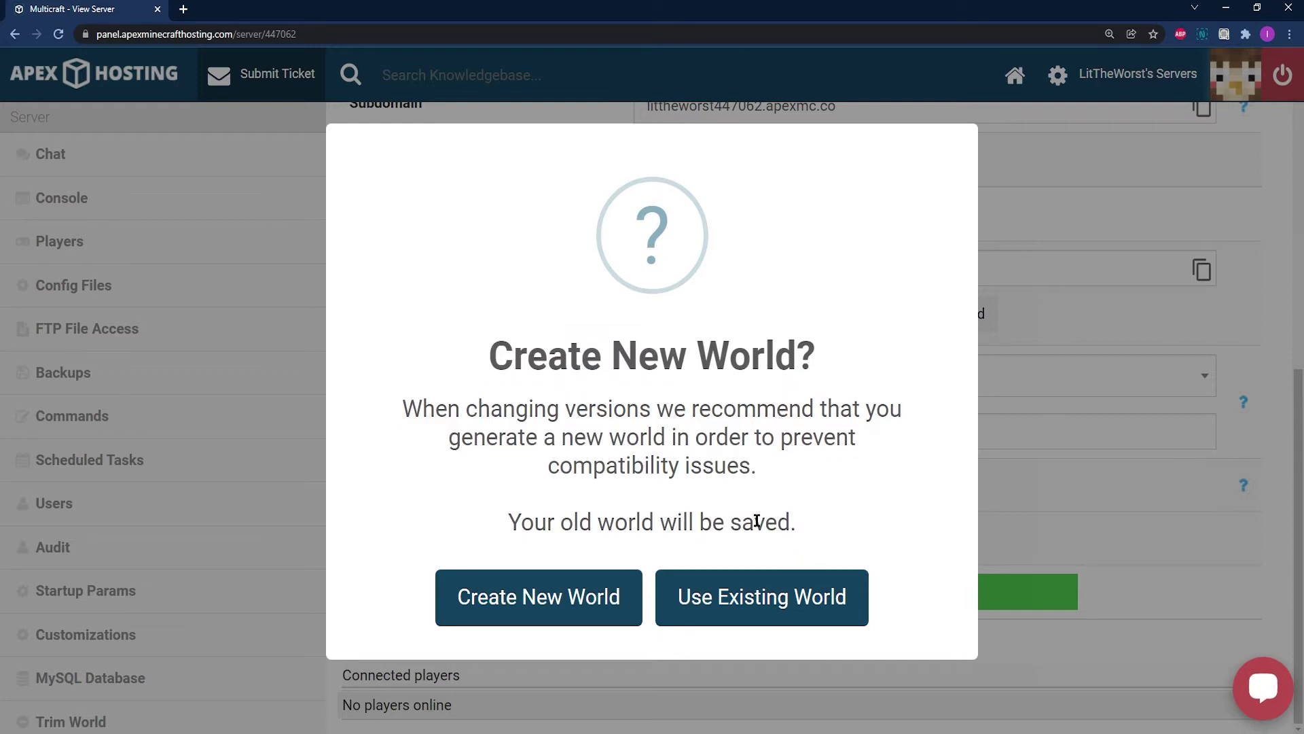
click(541, 598)
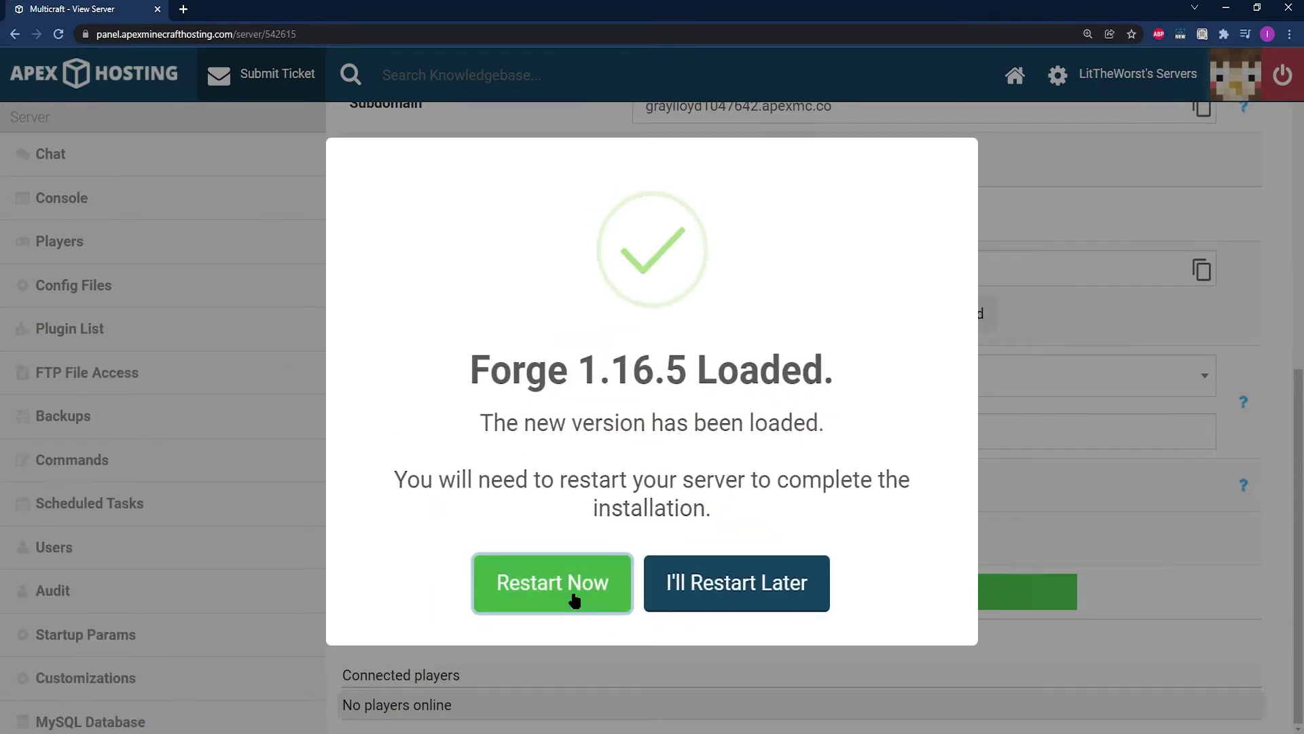
click(574, 599)
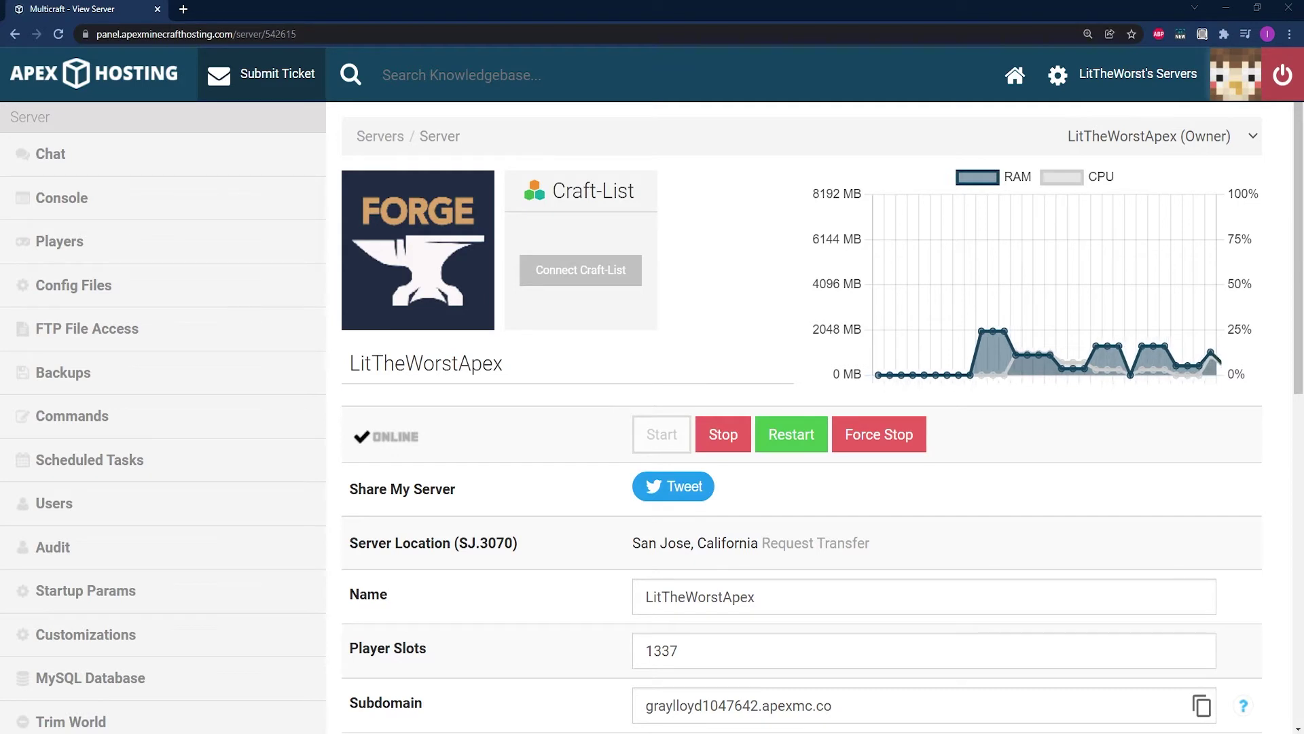
Stop the server and log in to its FTP file access.
click(726, 445)
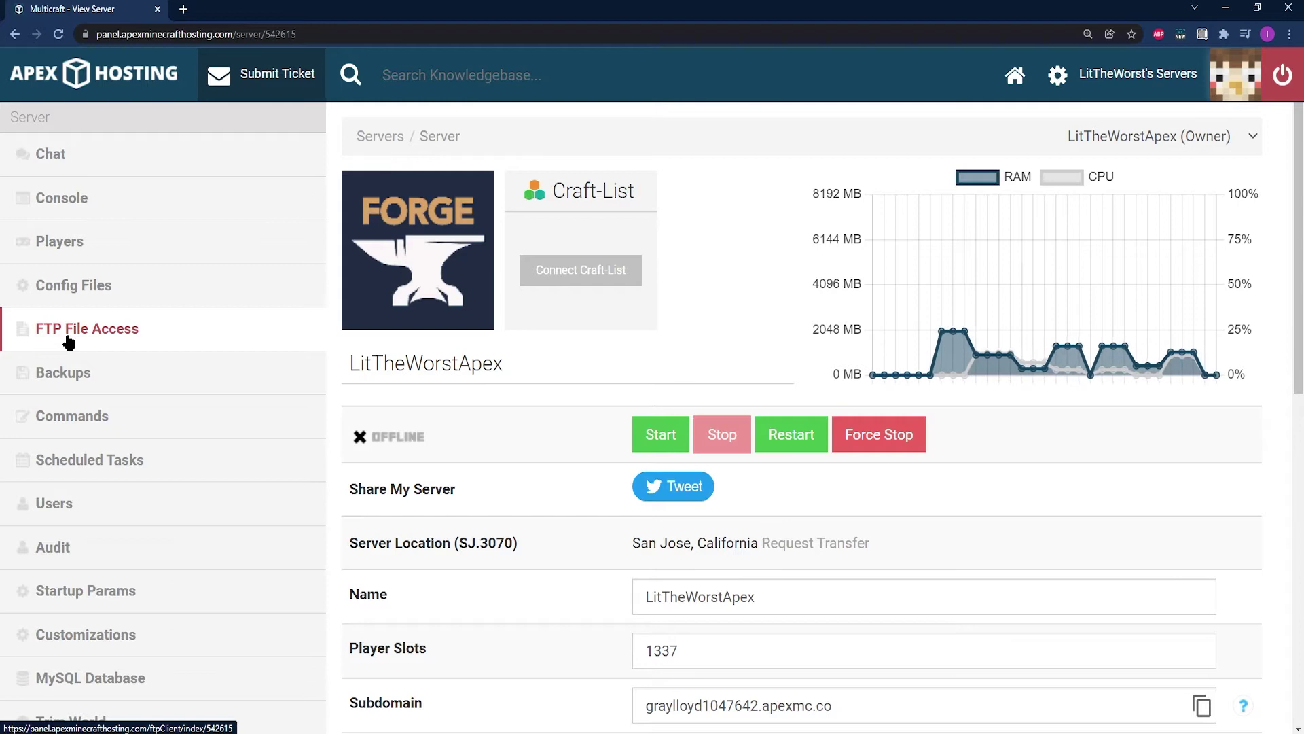
click(69, 342)
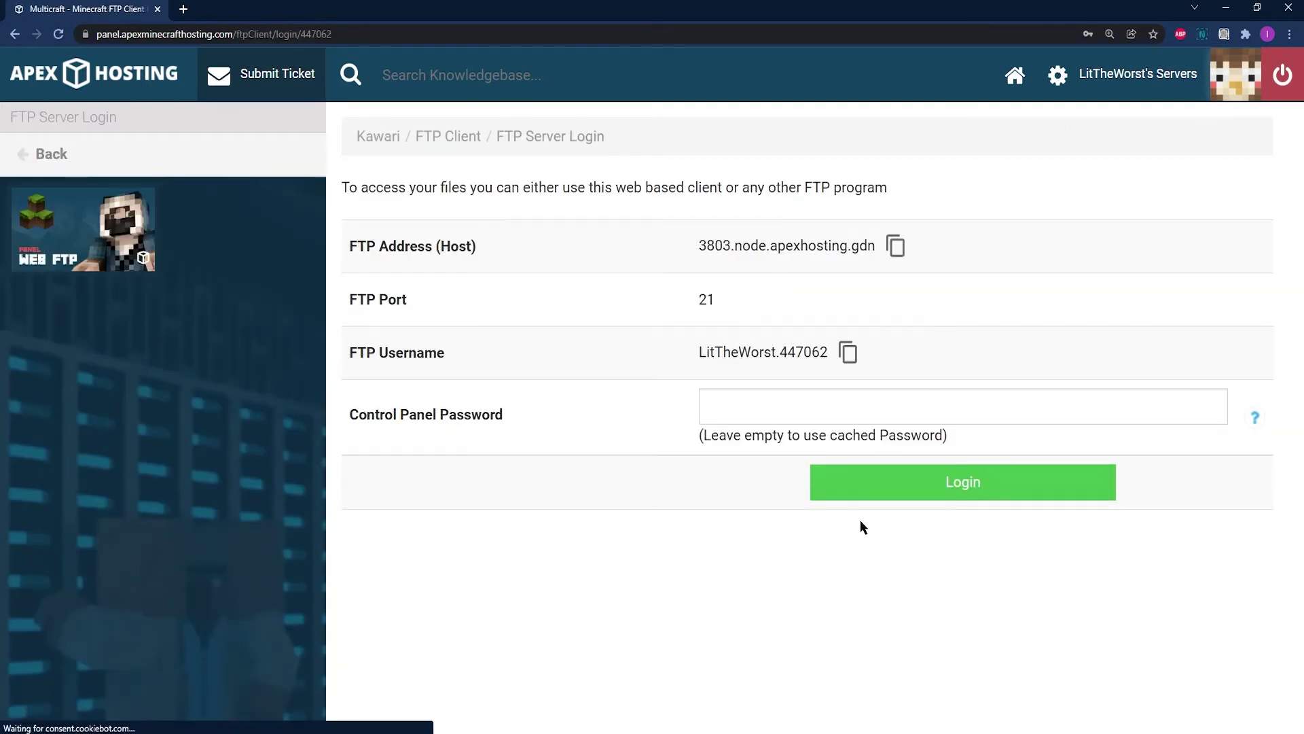
click(853, 410)
click(781, 436)
click(884, 487)
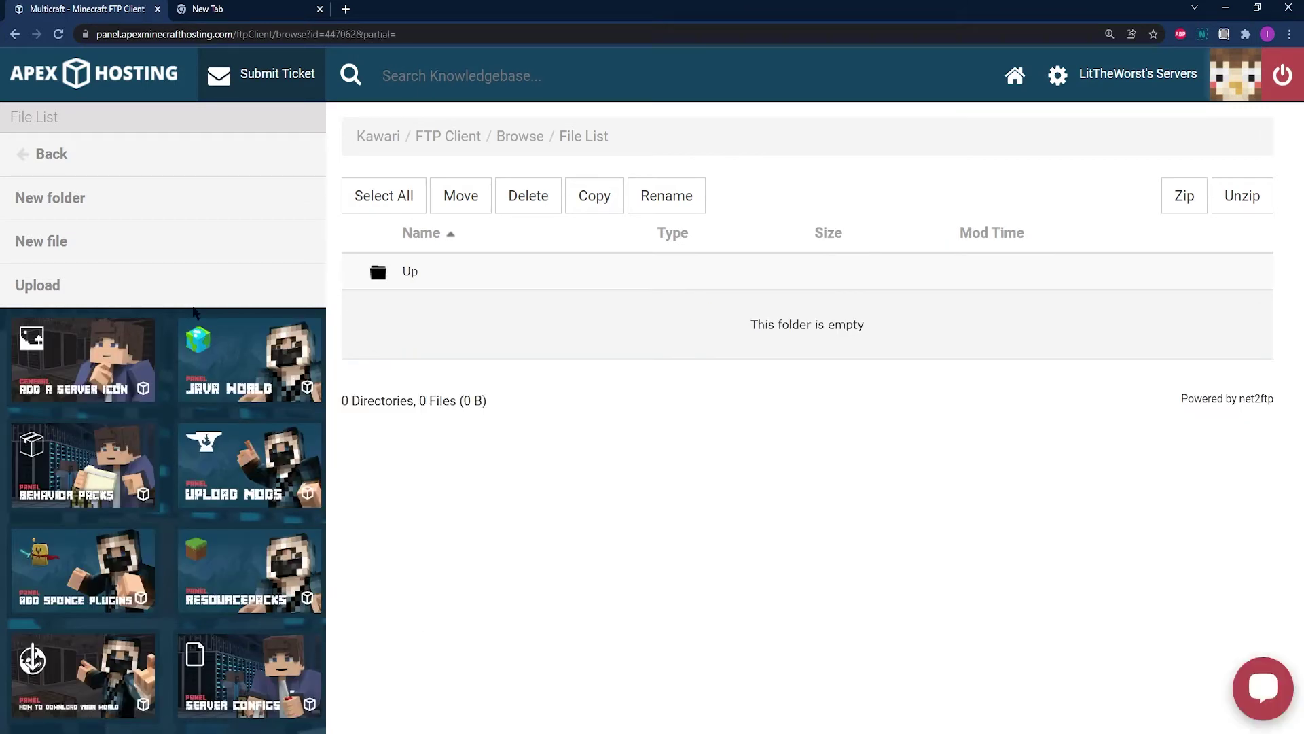
Upload journeymap-1.16.5-5.8.0beta7.jar from the local journeymap folder to the server's /mods directory.
click(161, 286)
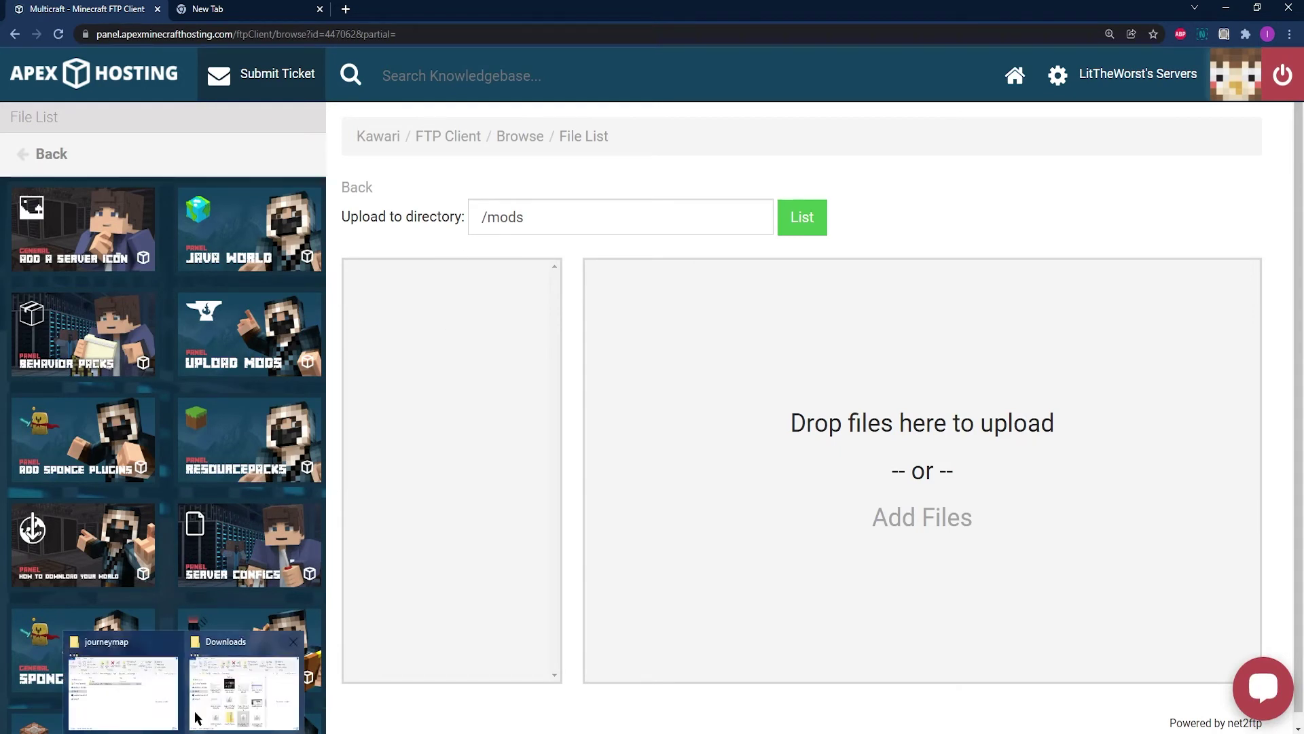
click(134, 698)
drag(259, 232, 996, 403)
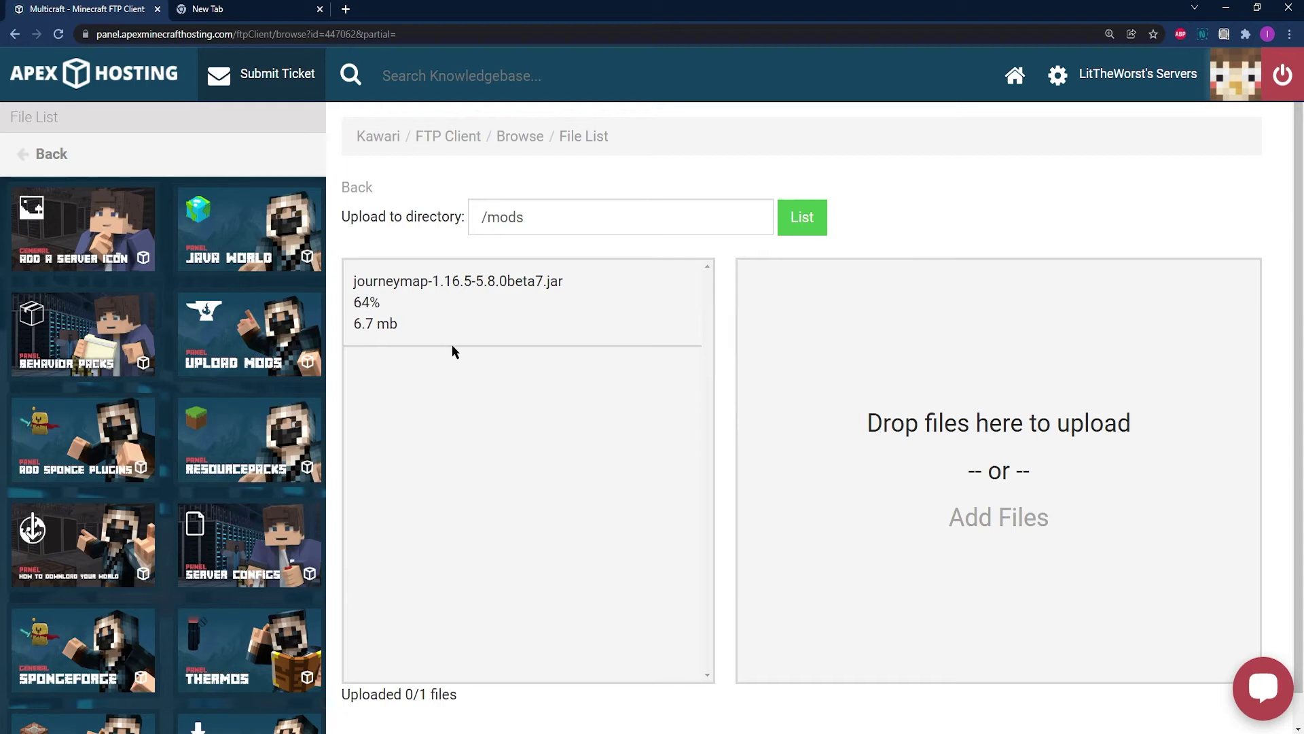
drag(397, 319, 349, 282)
click(349, 282)
drag(470, 708, 337, 698)
click(337, 698)
Go back to the server's main page and restart the server.
click(384, 138)
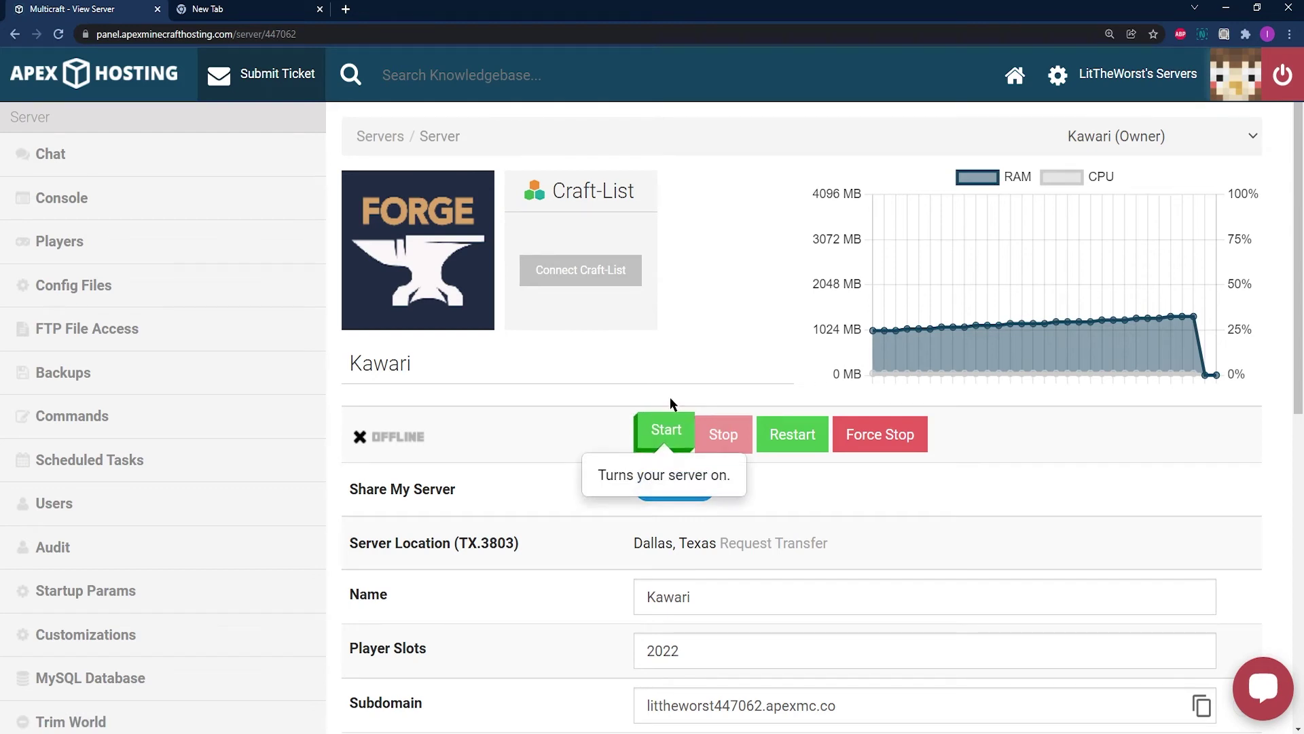
click(790, 440)
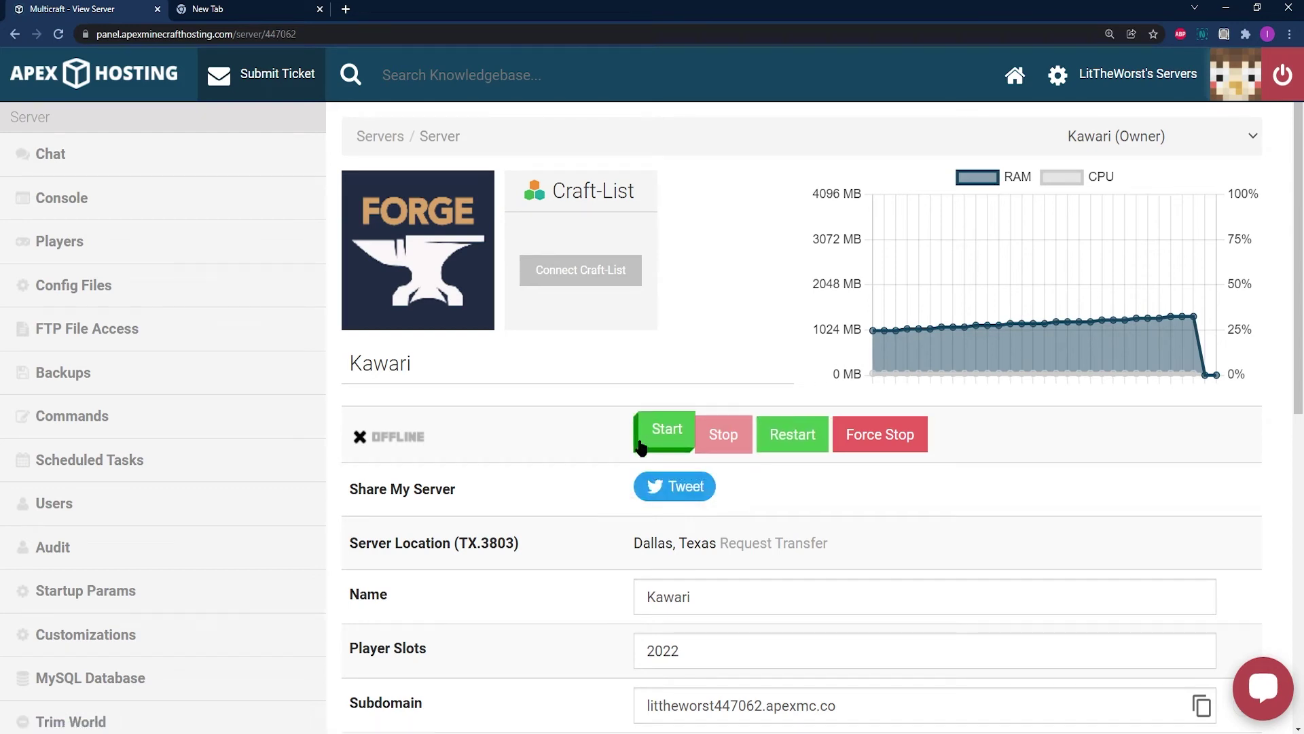
click(805, 417)
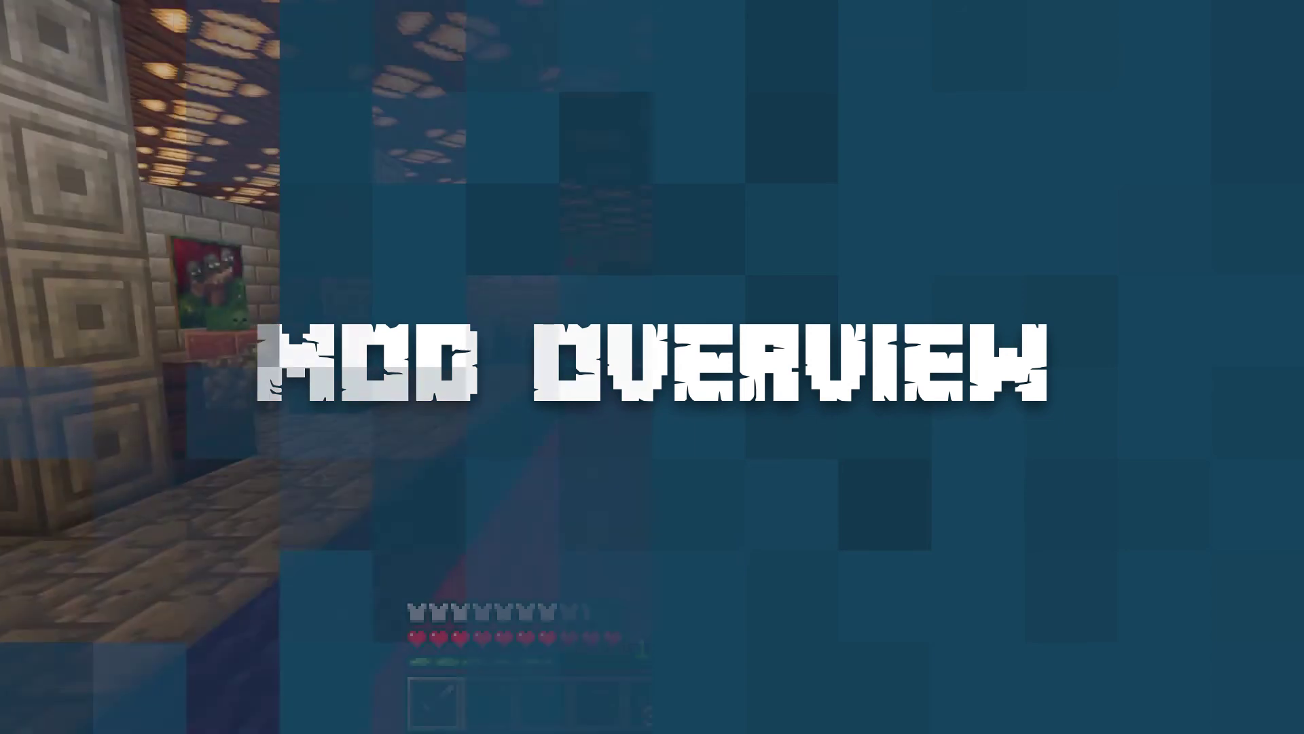
key(w)
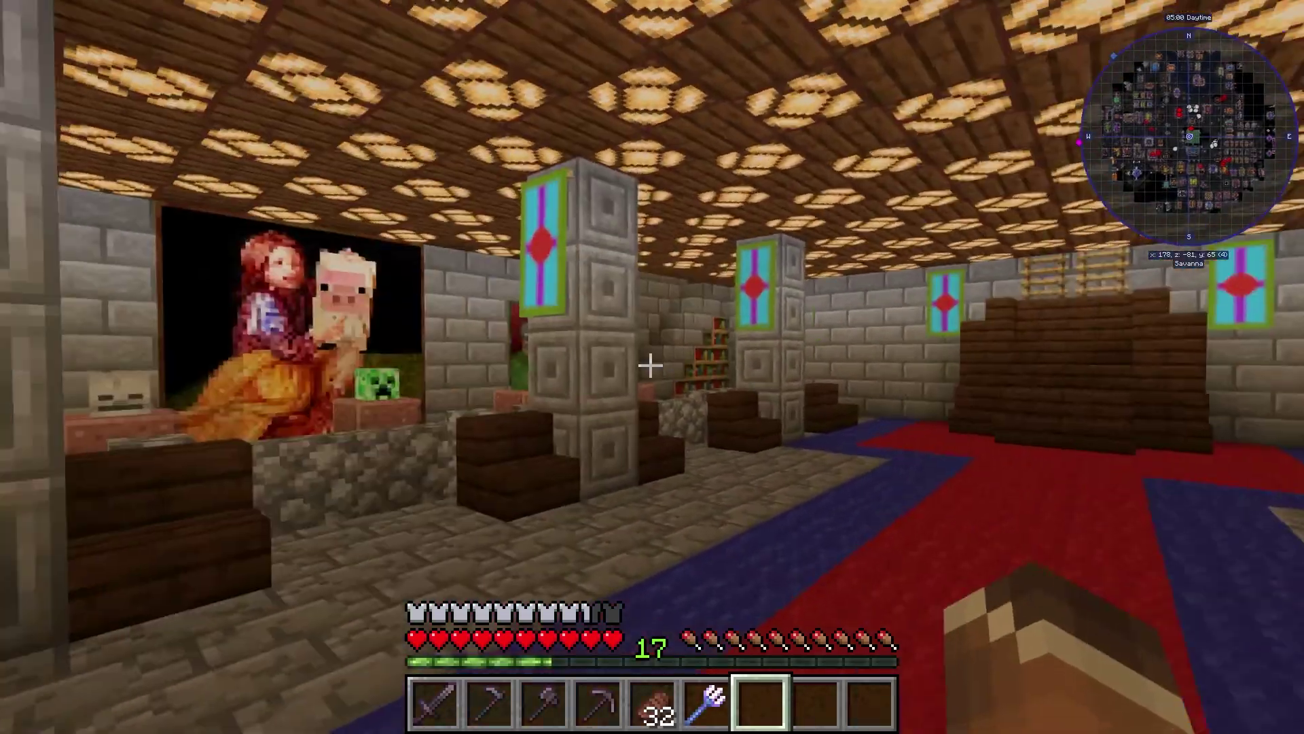
key(w)
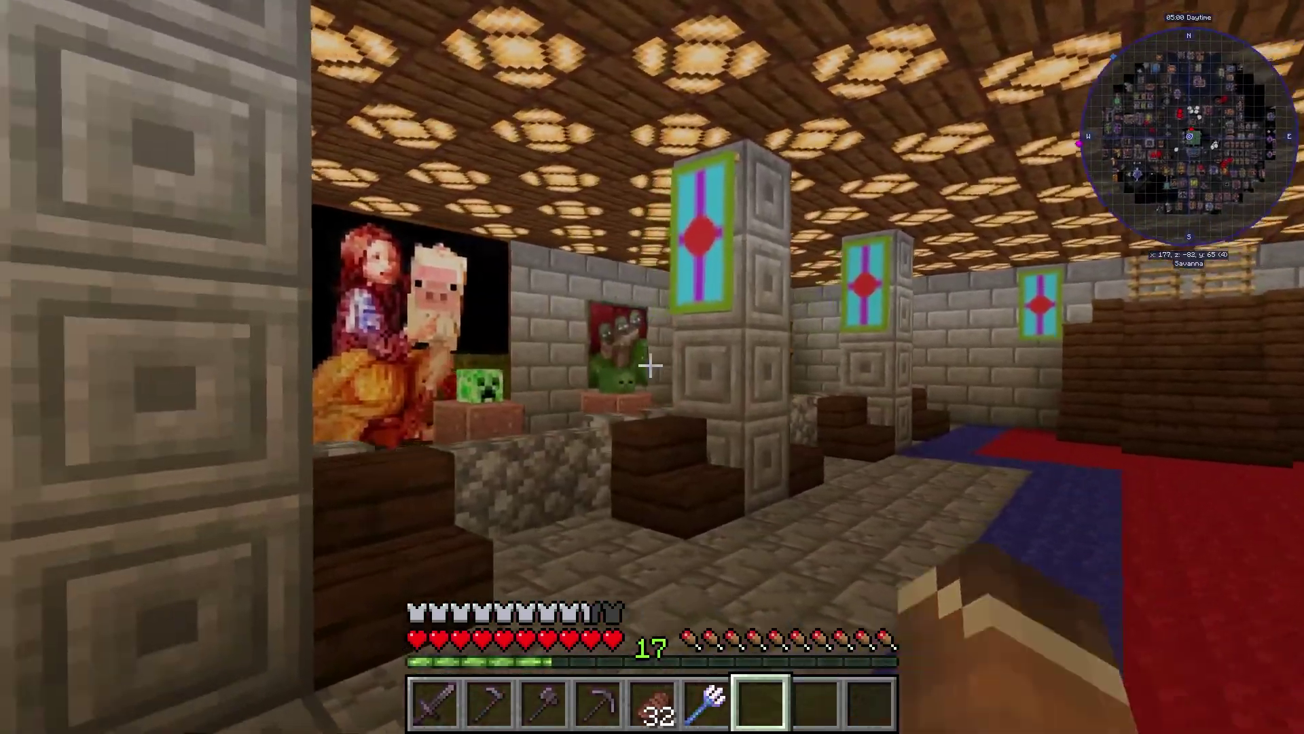
key(w)
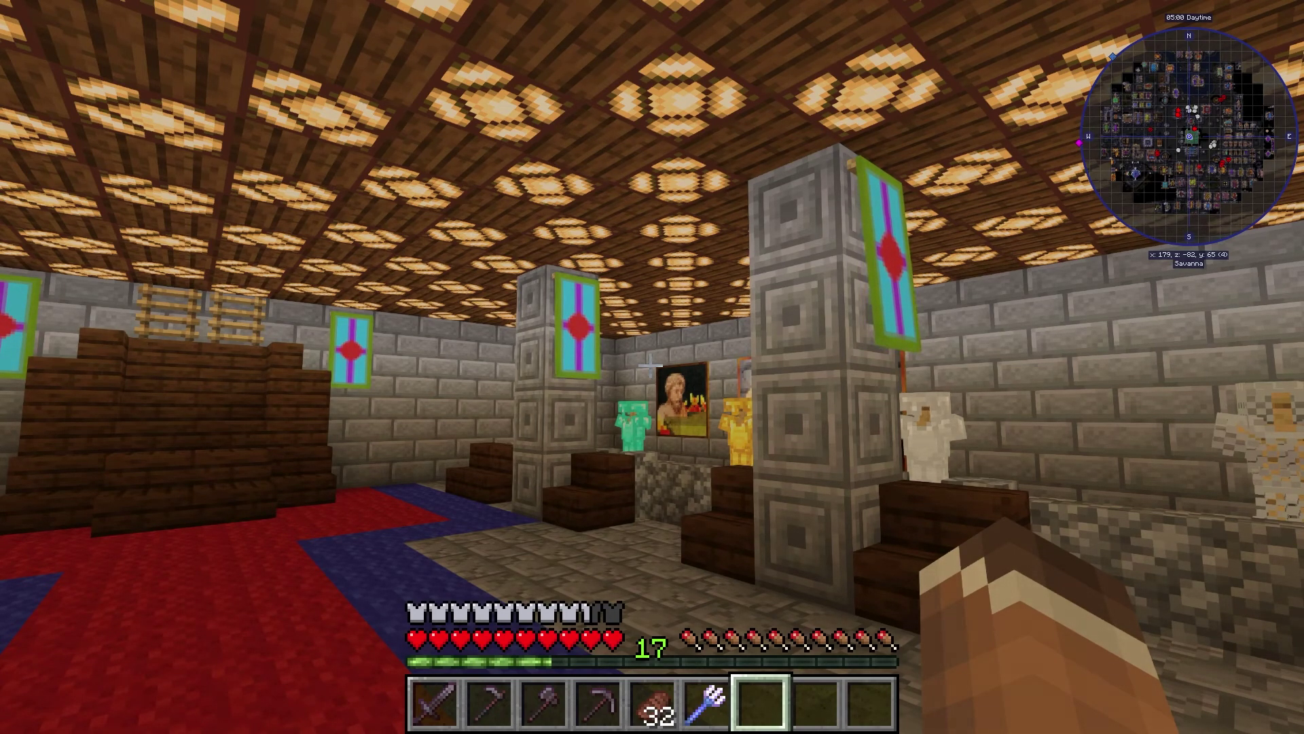
key(s)
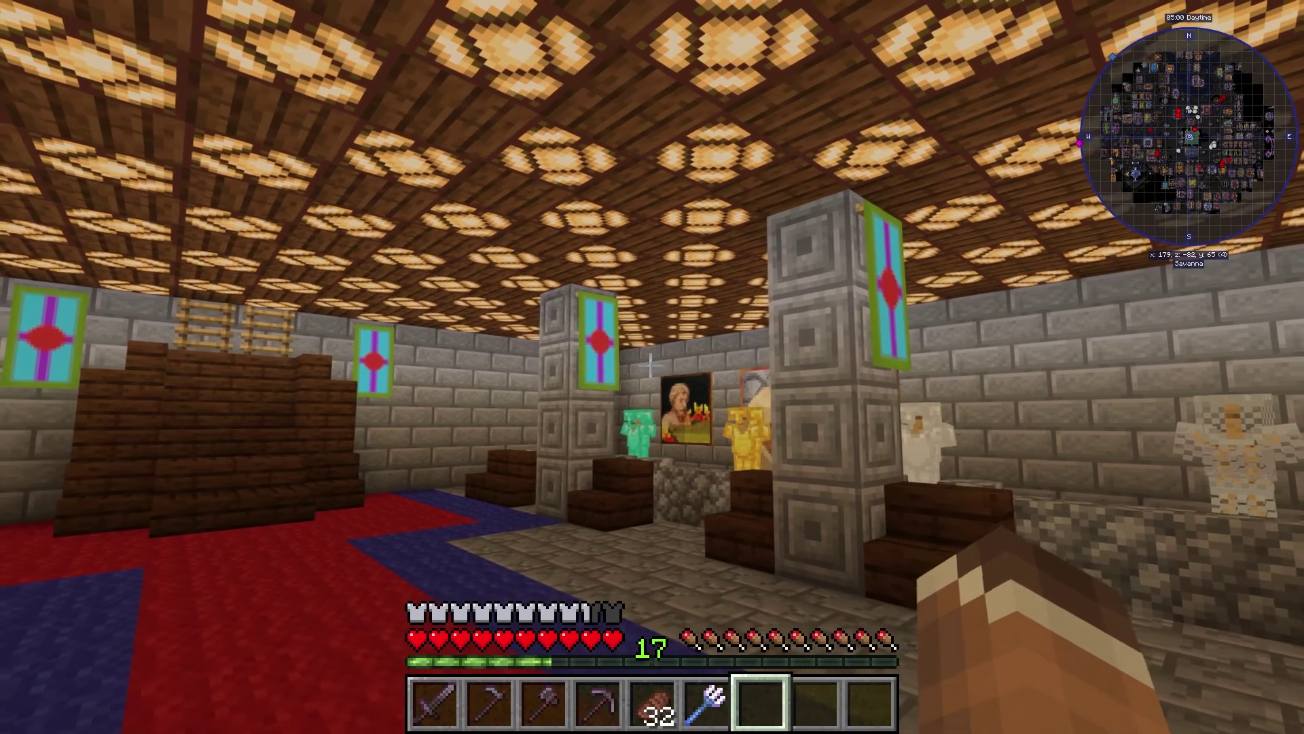
Zoom the JourneyMap minimap in and out in the game to compare its views.
key(equal)
key(equal)
key(equal)
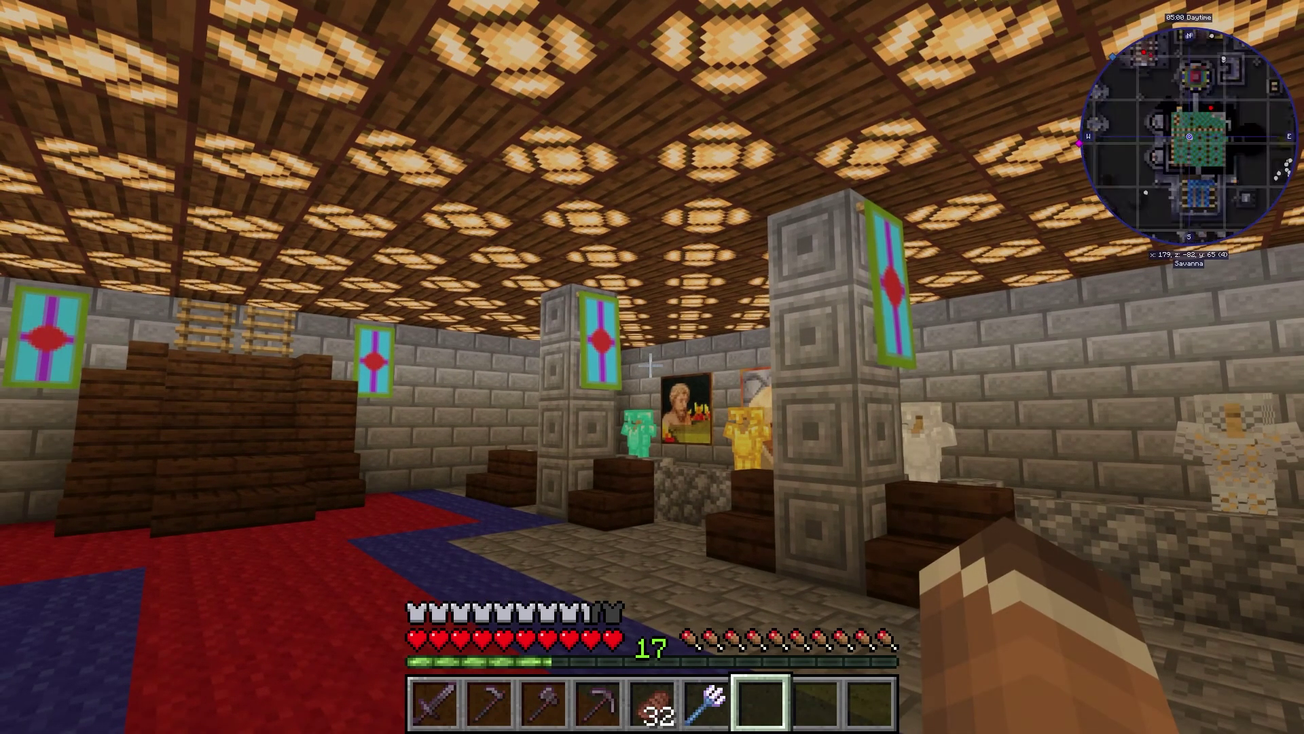
key(minus)
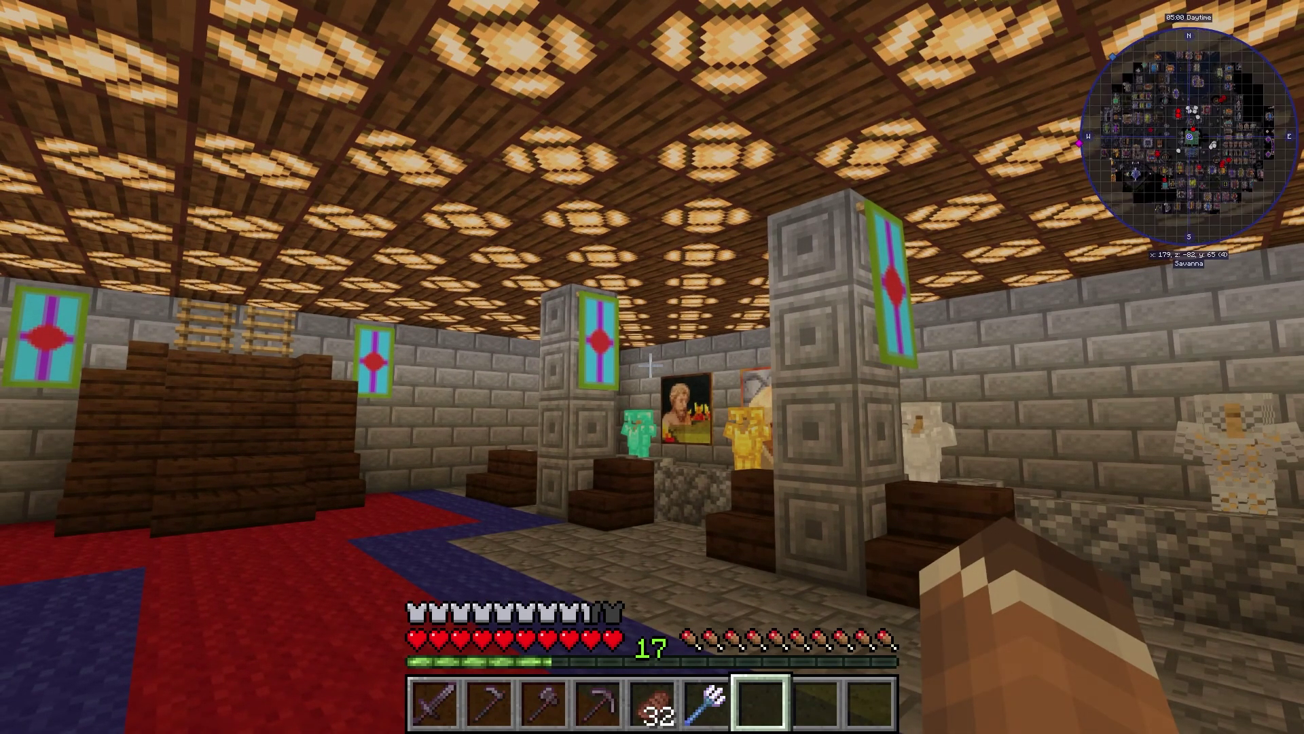
key(equal)
key(minus)
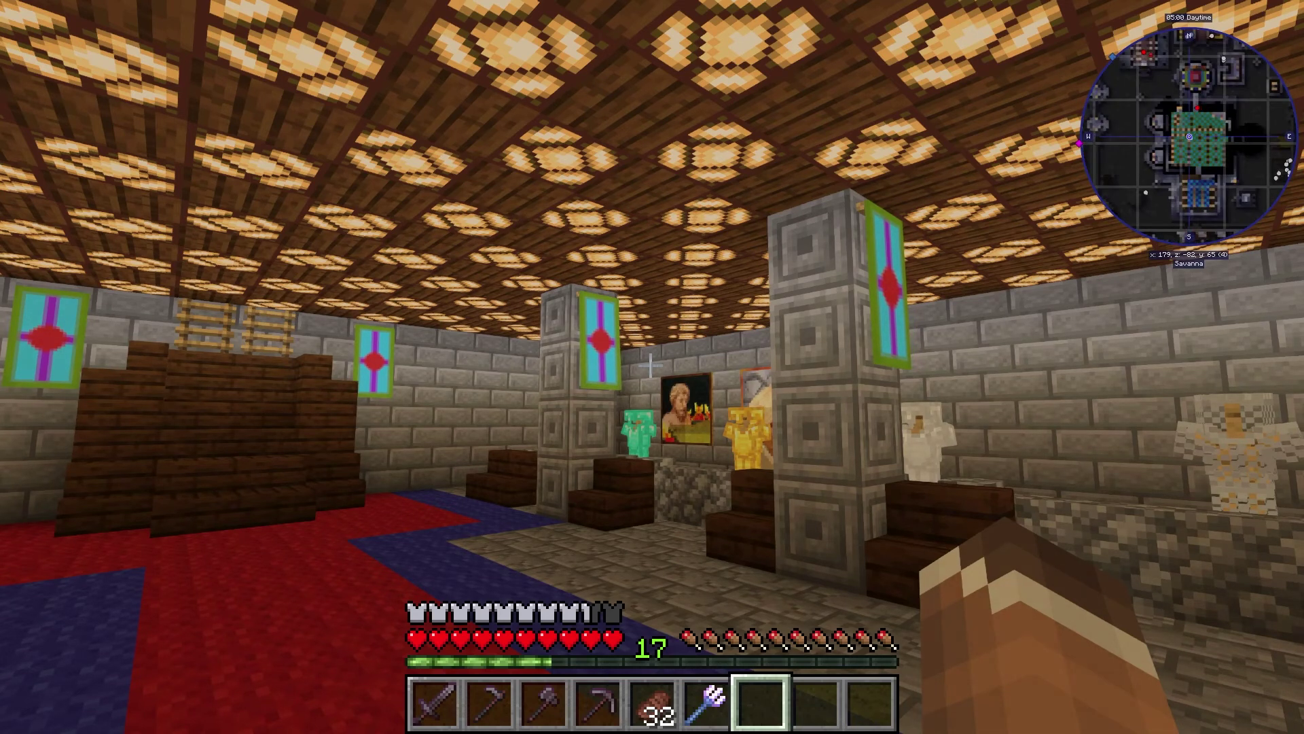
key(equal)
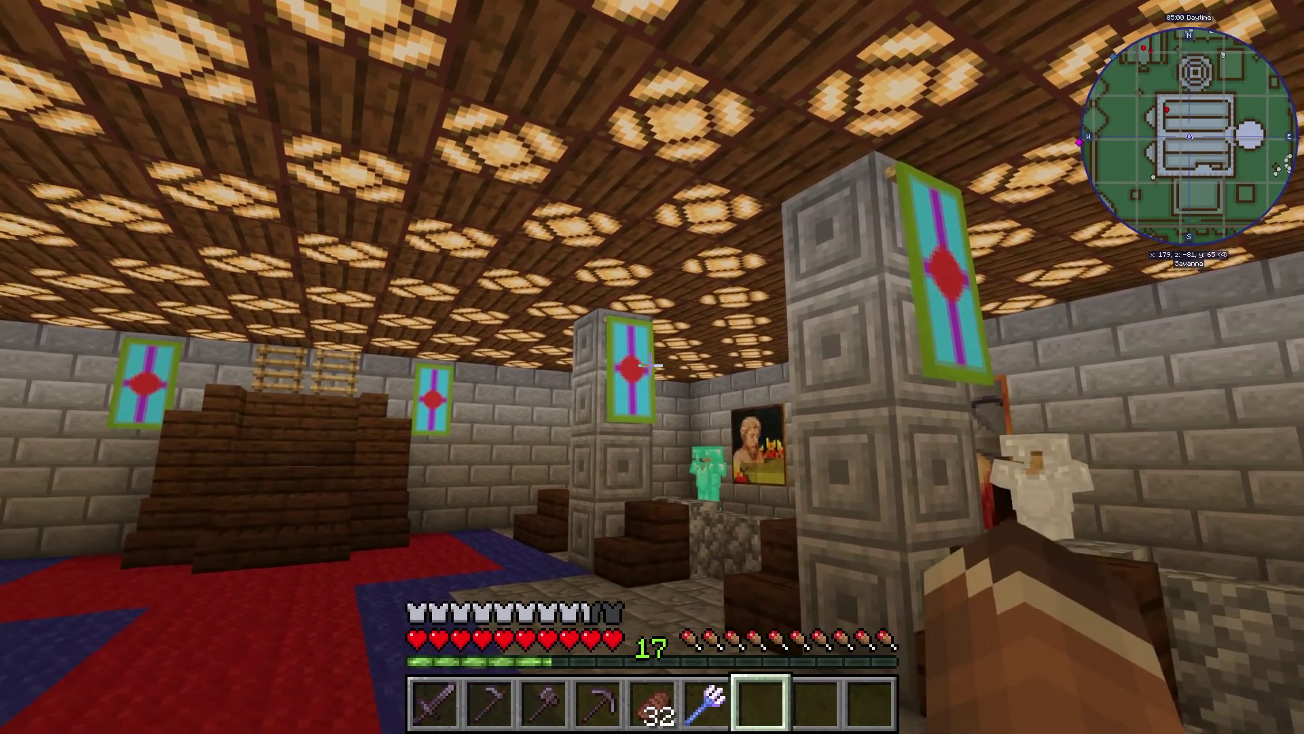
Open the fullscreen map and examine the cave-layer map around the castle and its waypoints at different zoom levels.
key(j)
scroll(654, 371, up, 3)
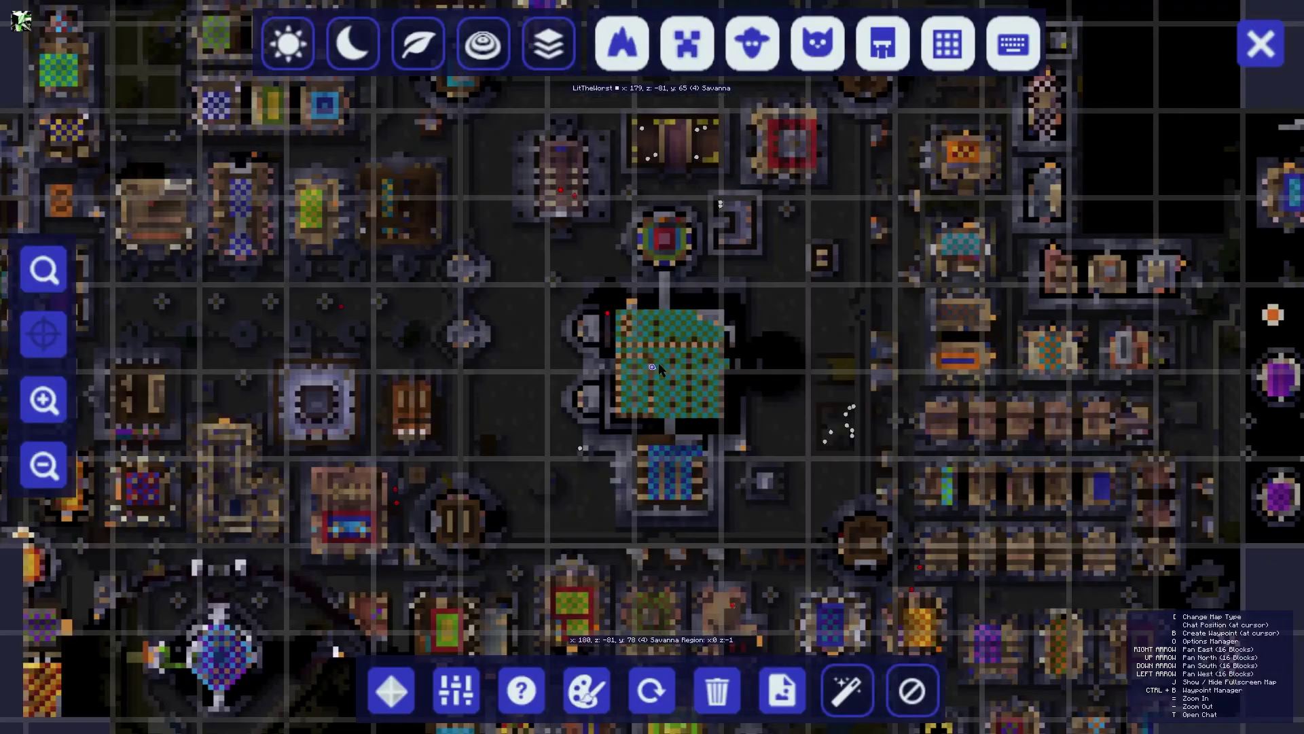
scroll(655, 370, down, 3)
scroll(659, 368, up, 1)
scroll(659, 368, down, 1)
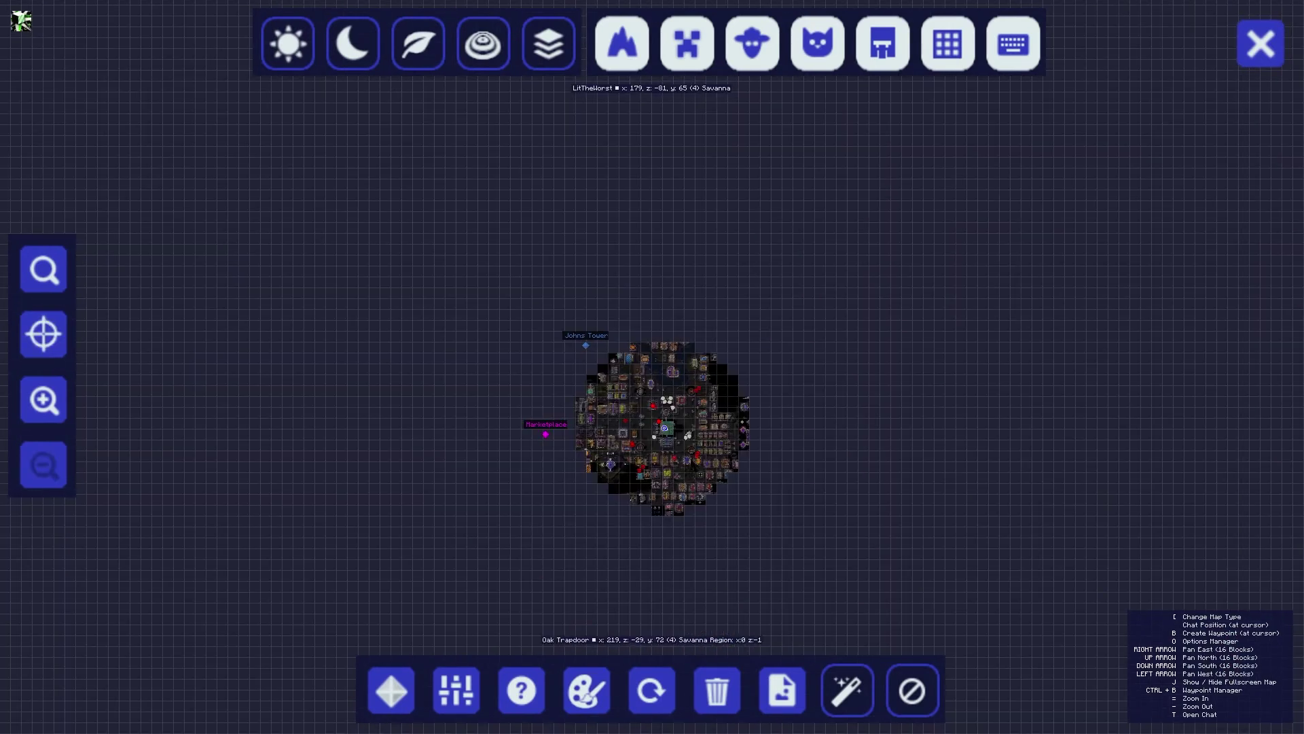
scroll(491, 532, up, 3)
scroll(490, 532, down, 1)
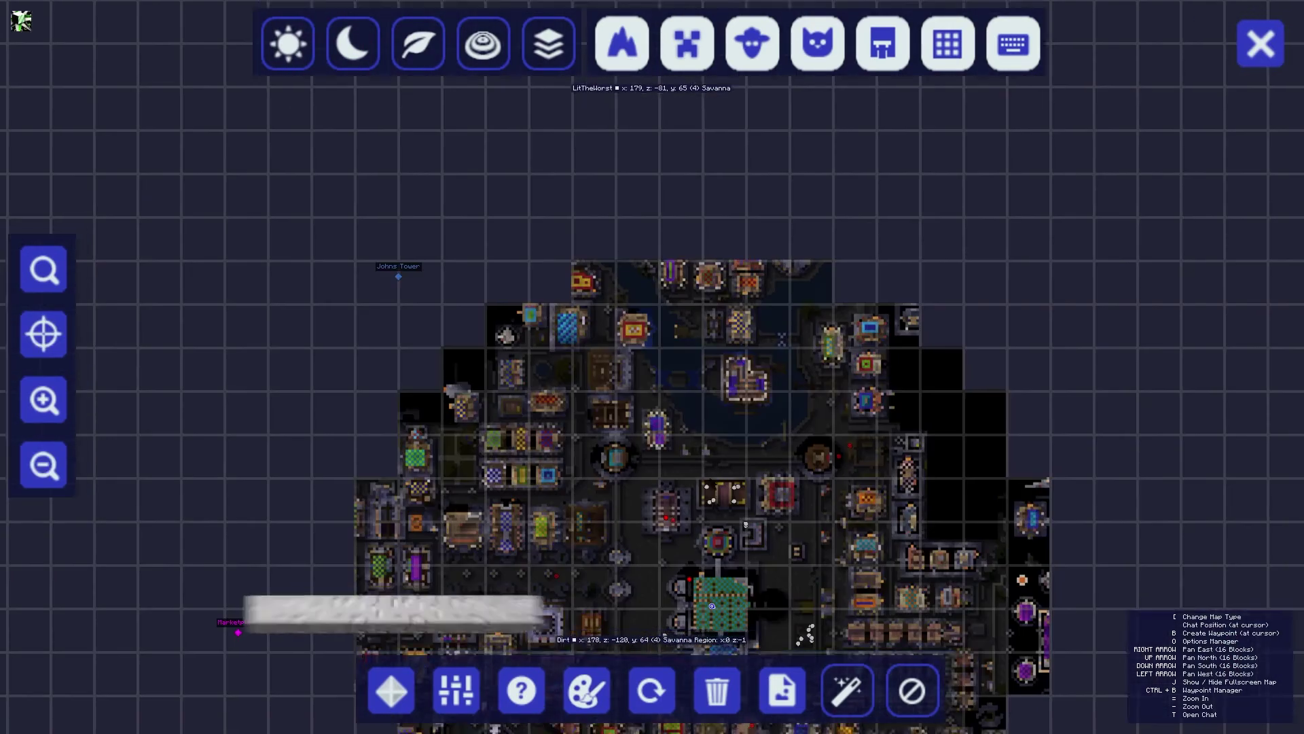
drag(263, 401, 467, 392)
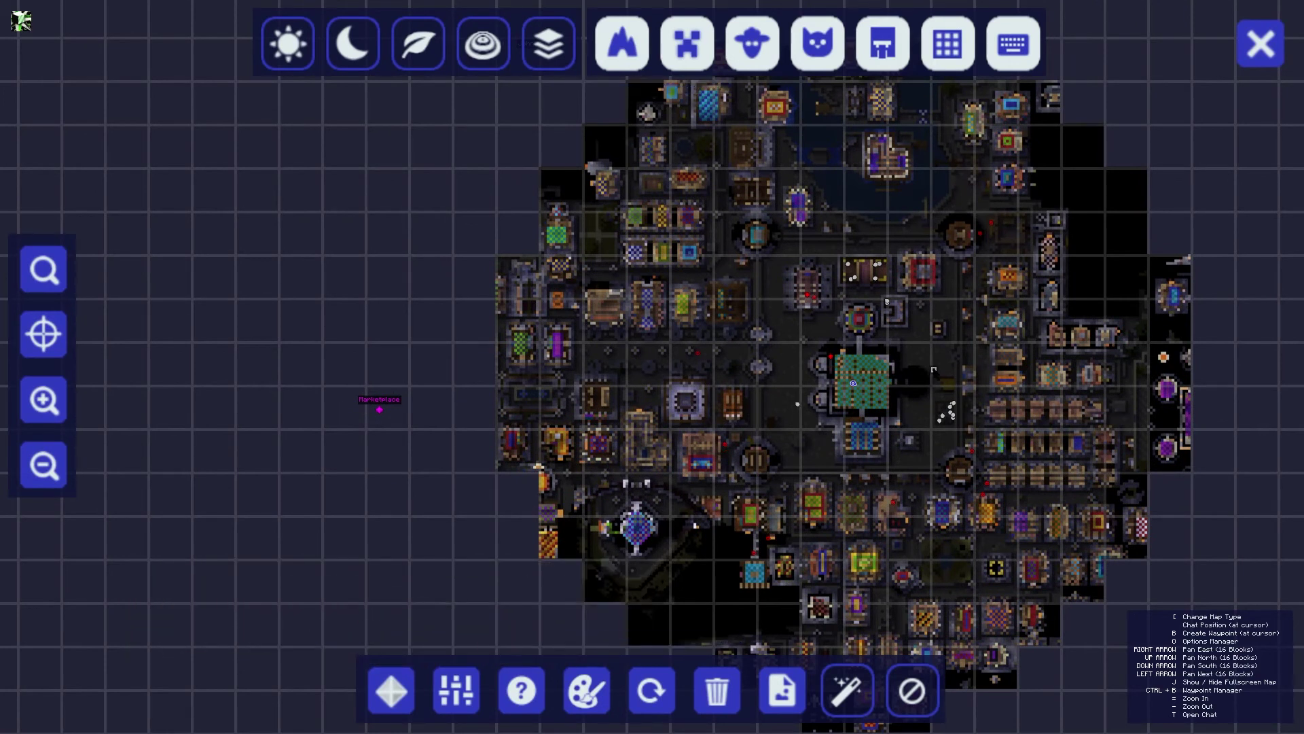
drag(917, 374, 717, 390)
drag(494, 542, 480, 538)
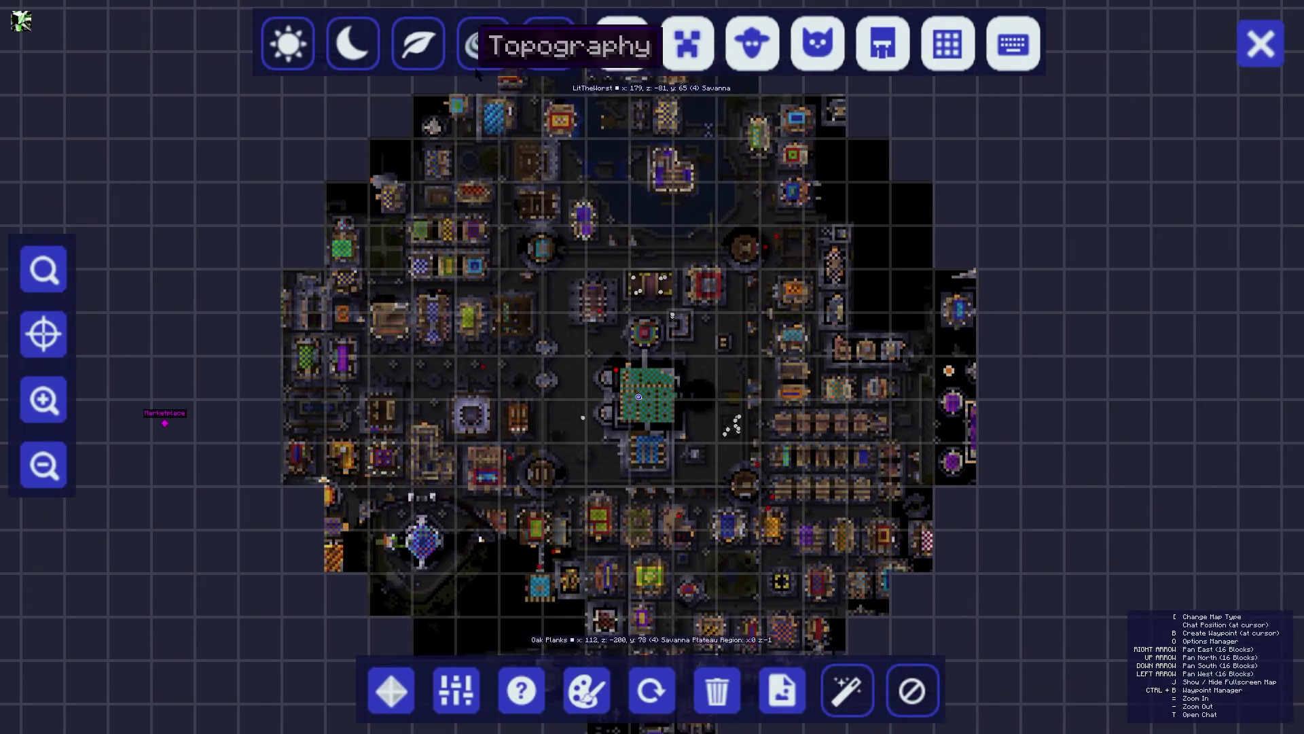
Switch the fullscreen map to the topography view and set the map layer to vertical chunk 4.
click(498, 50)
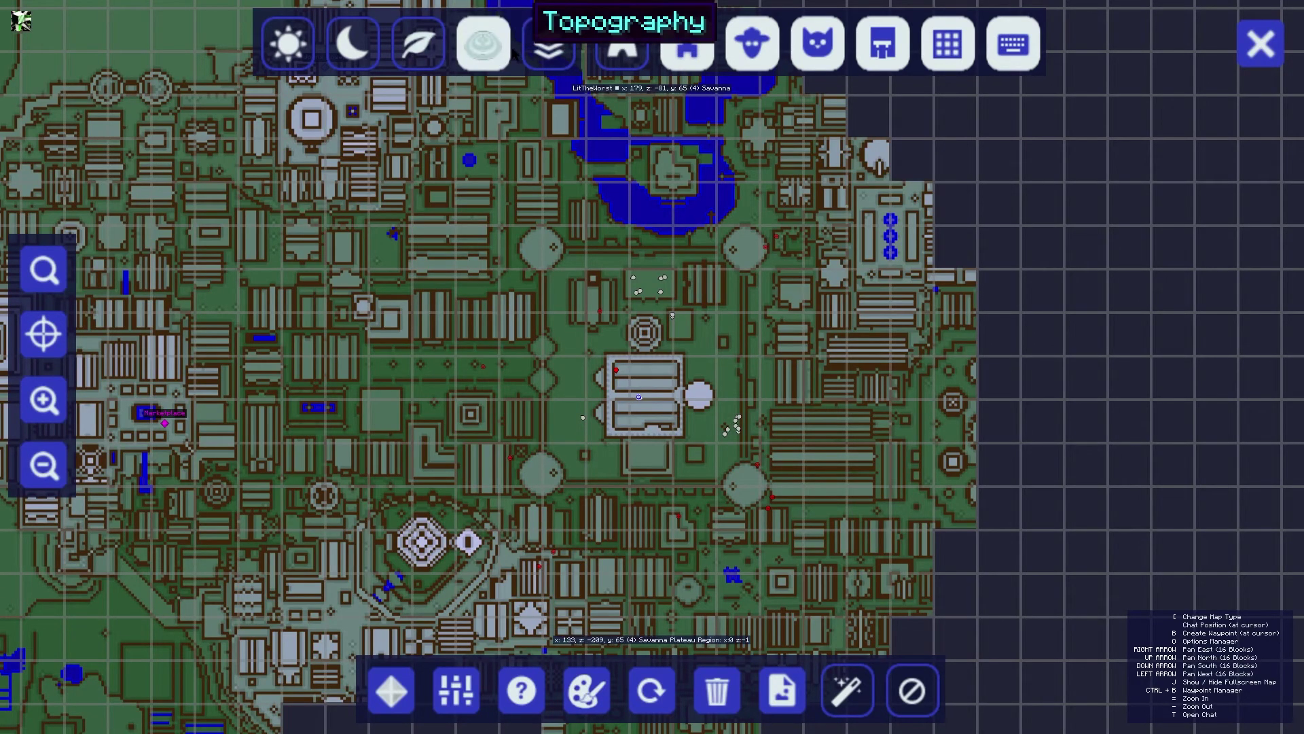
click(555, 46)
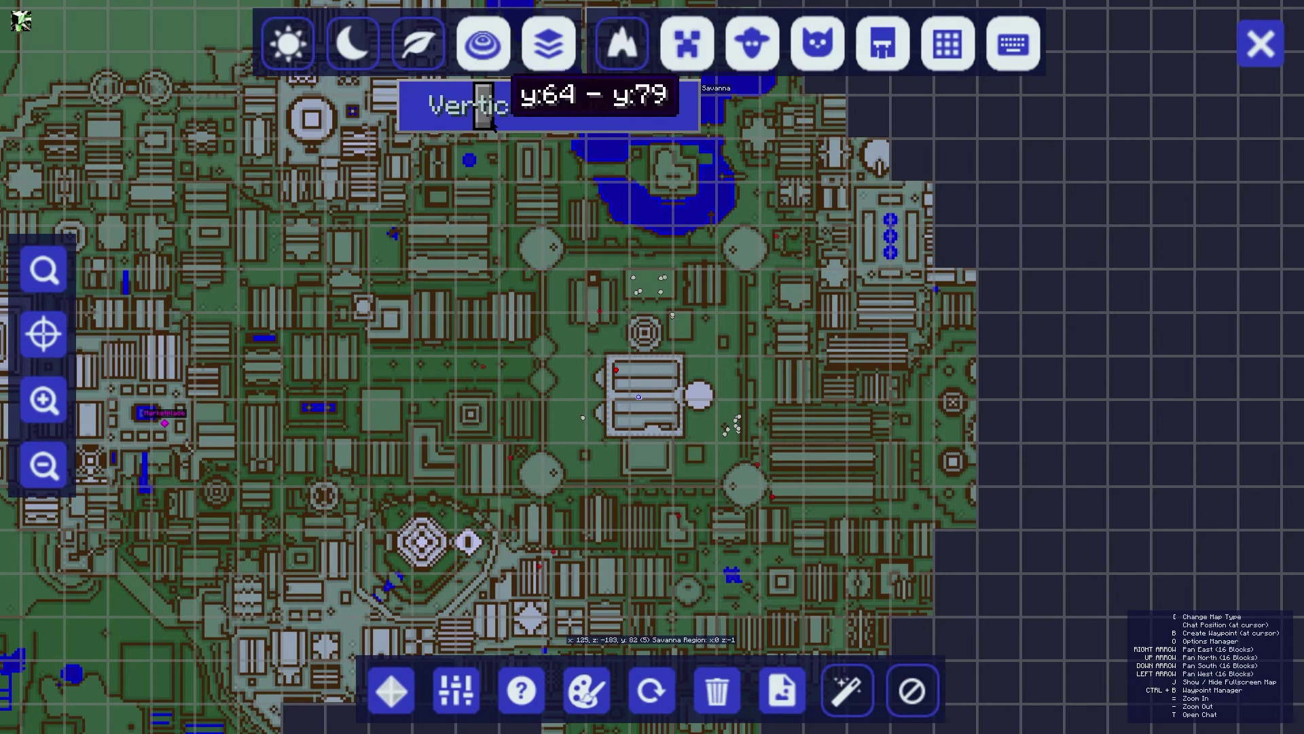
drag(453, 105, 479, 122)
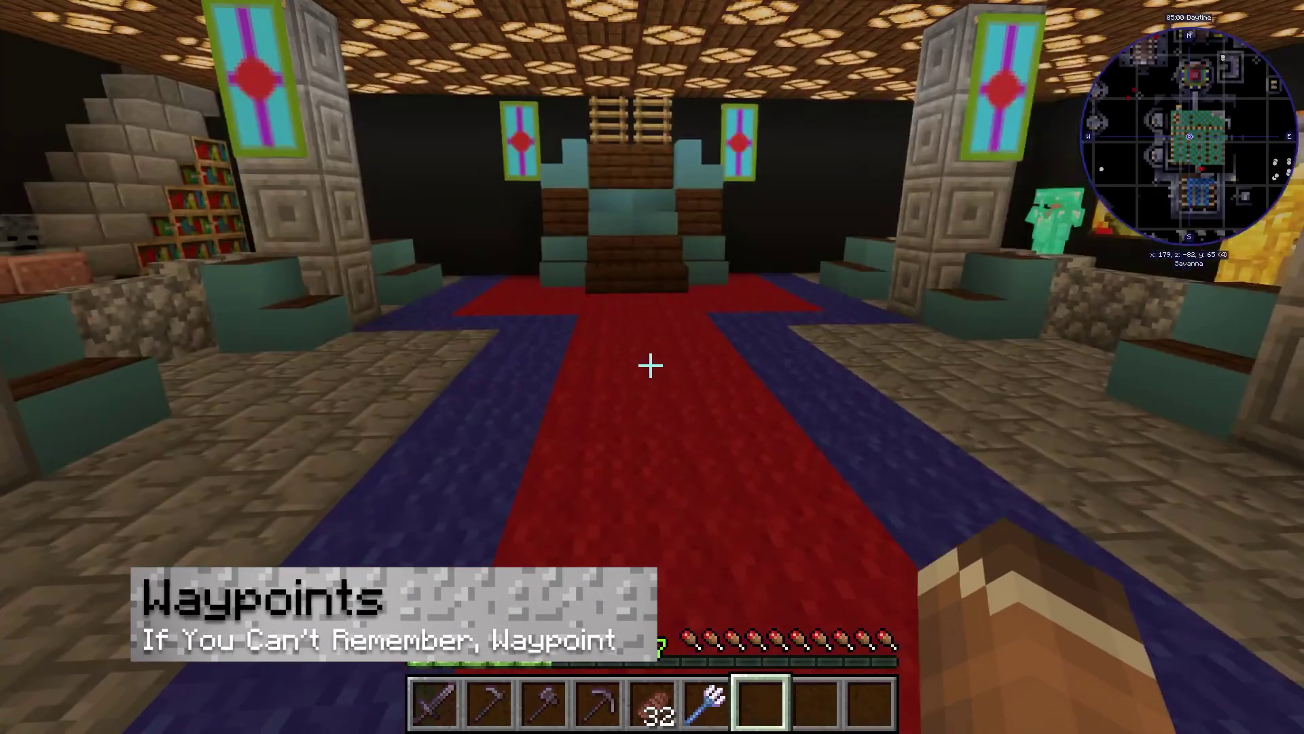
Save a waypoint named Castle Area at the current position in the hall and open the waypoint manager from the fullscreen map.
key(w)
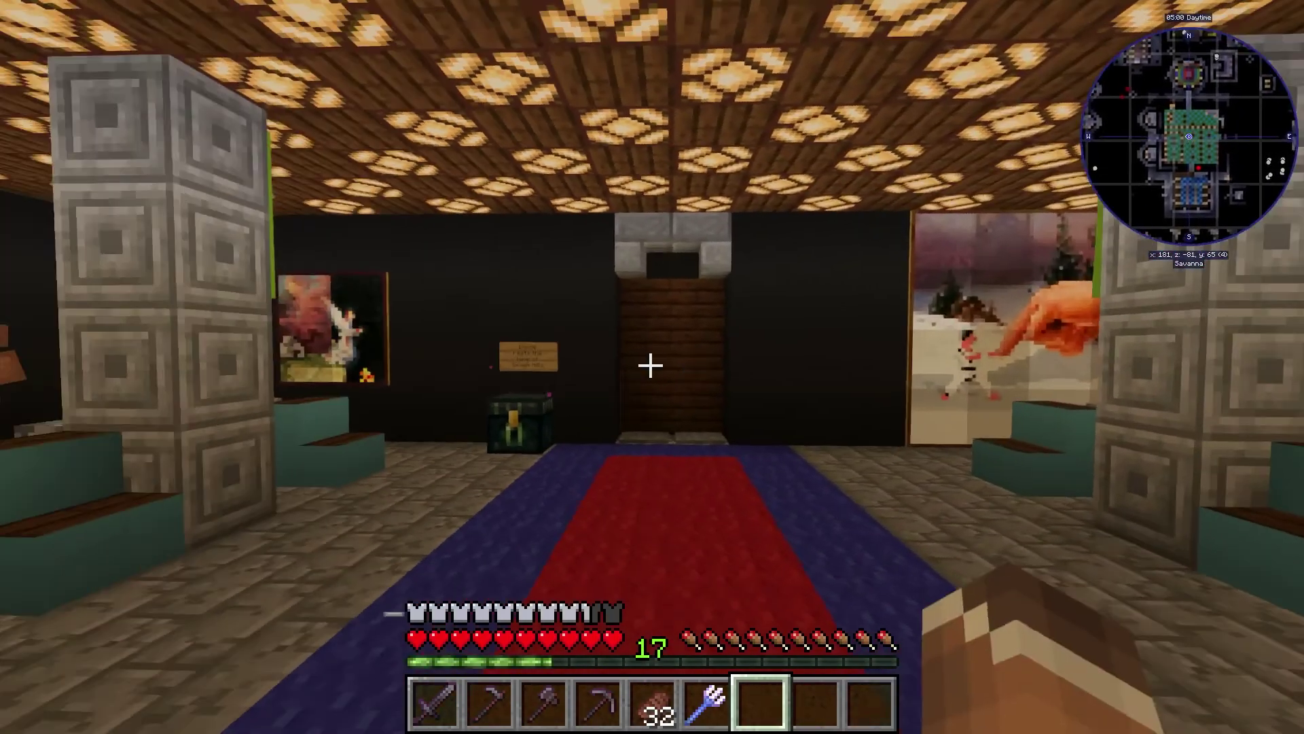
key(s)
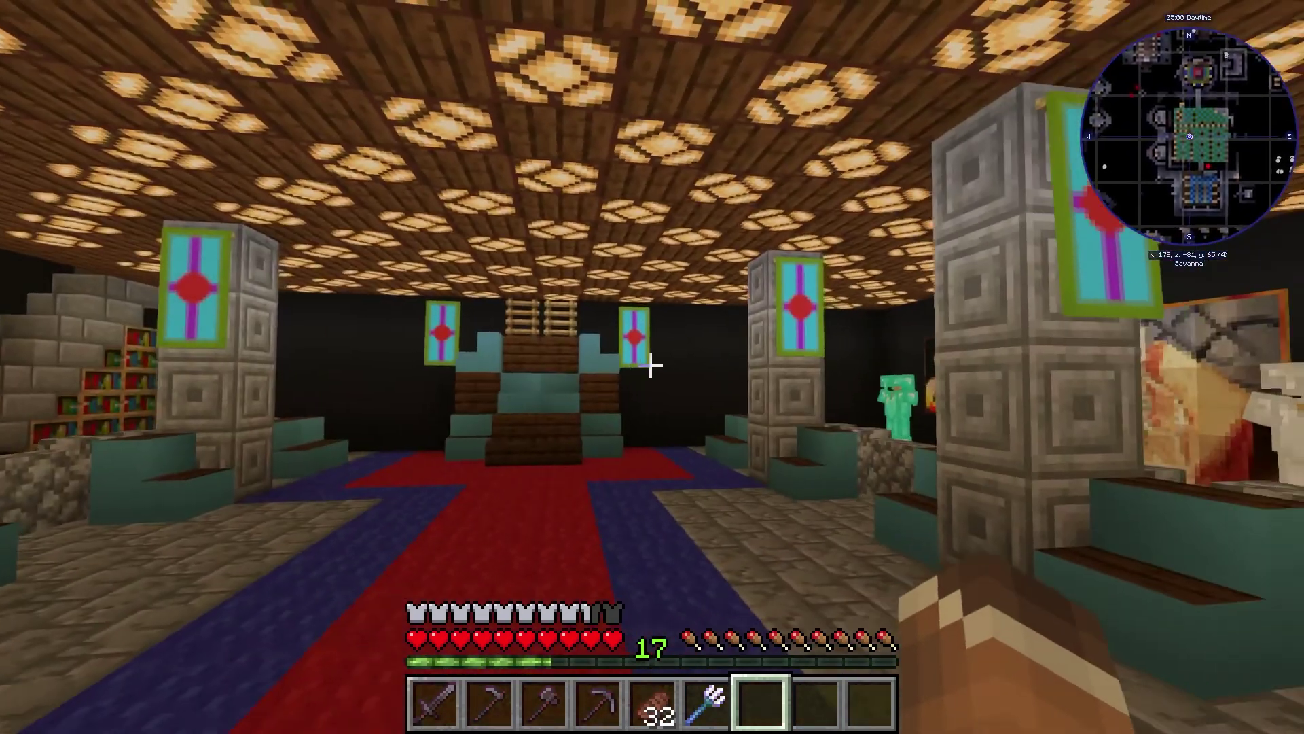
key(w)
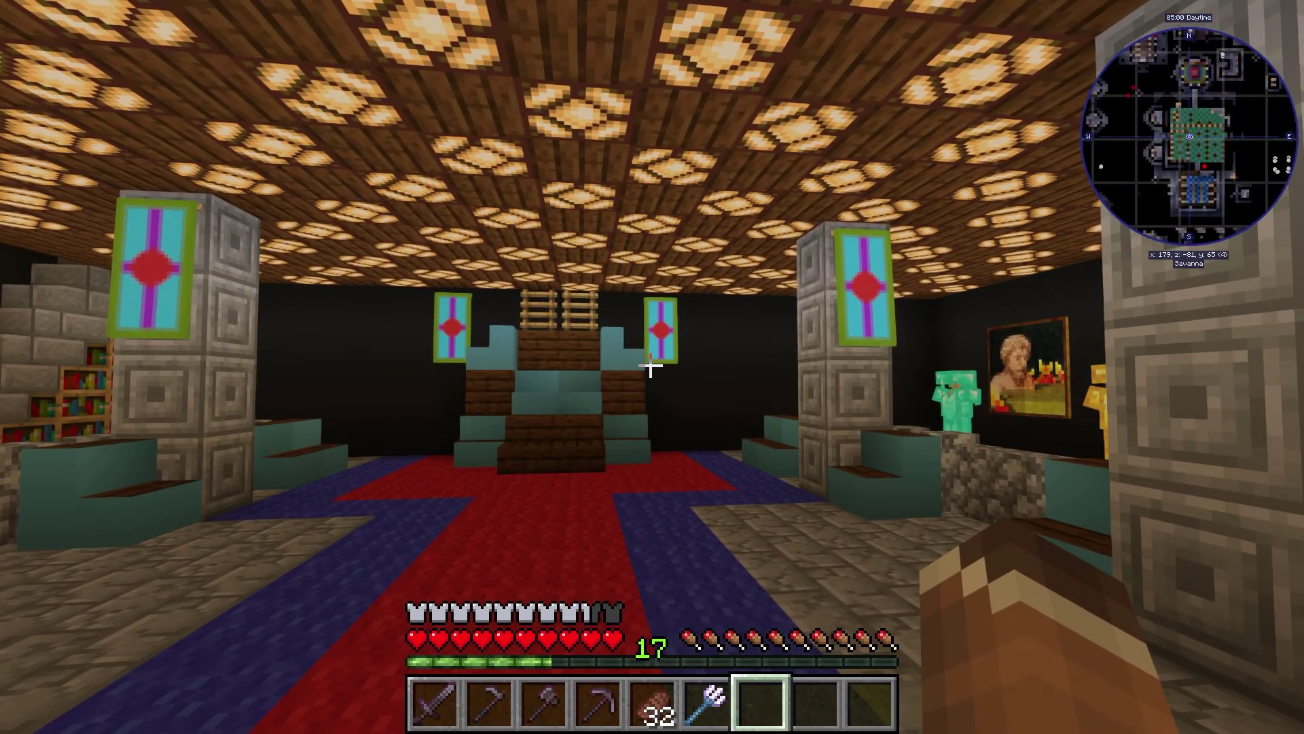
key(b)
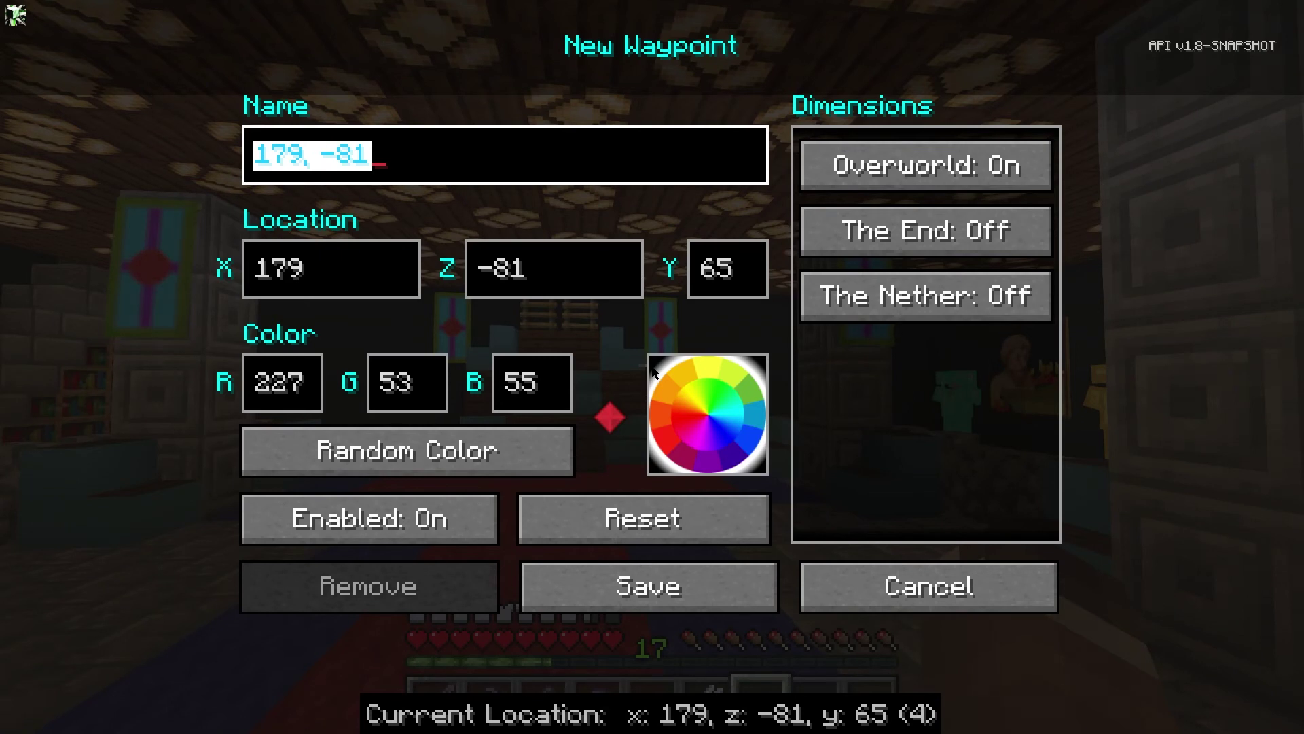
text(Castle Area)
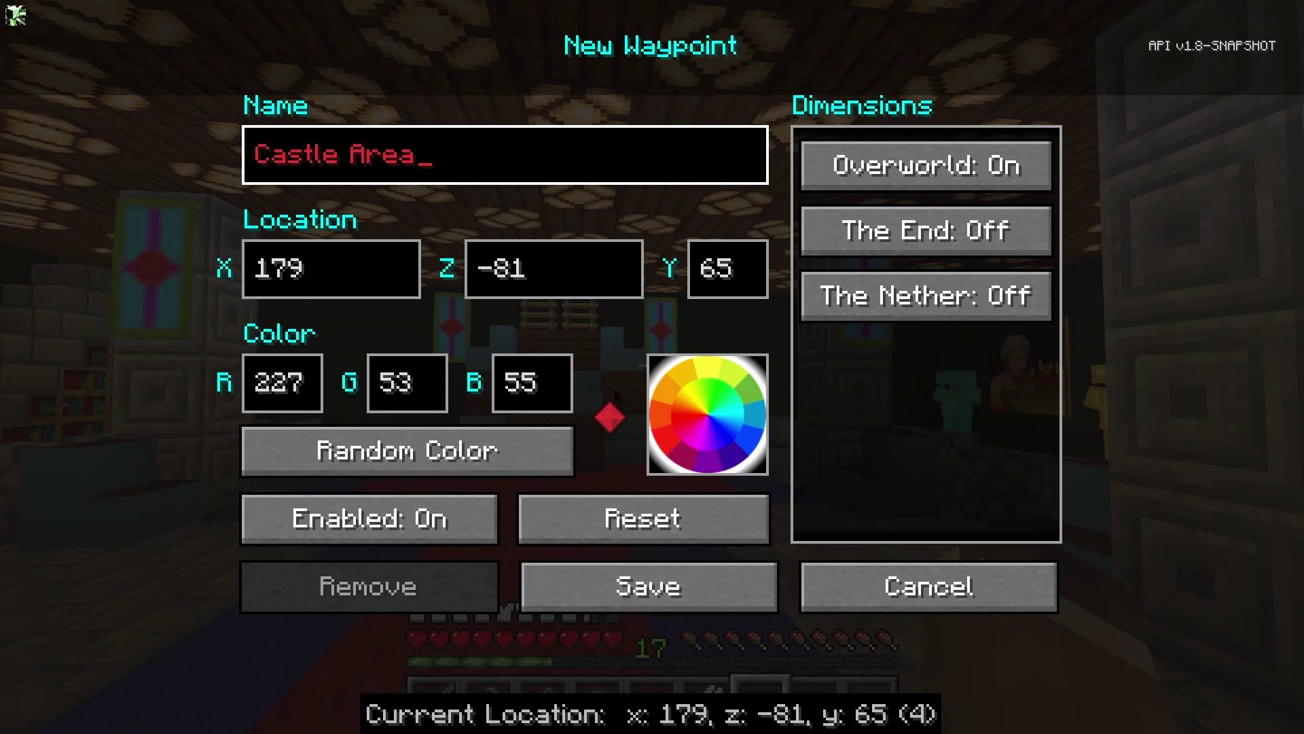
click(674, 586)
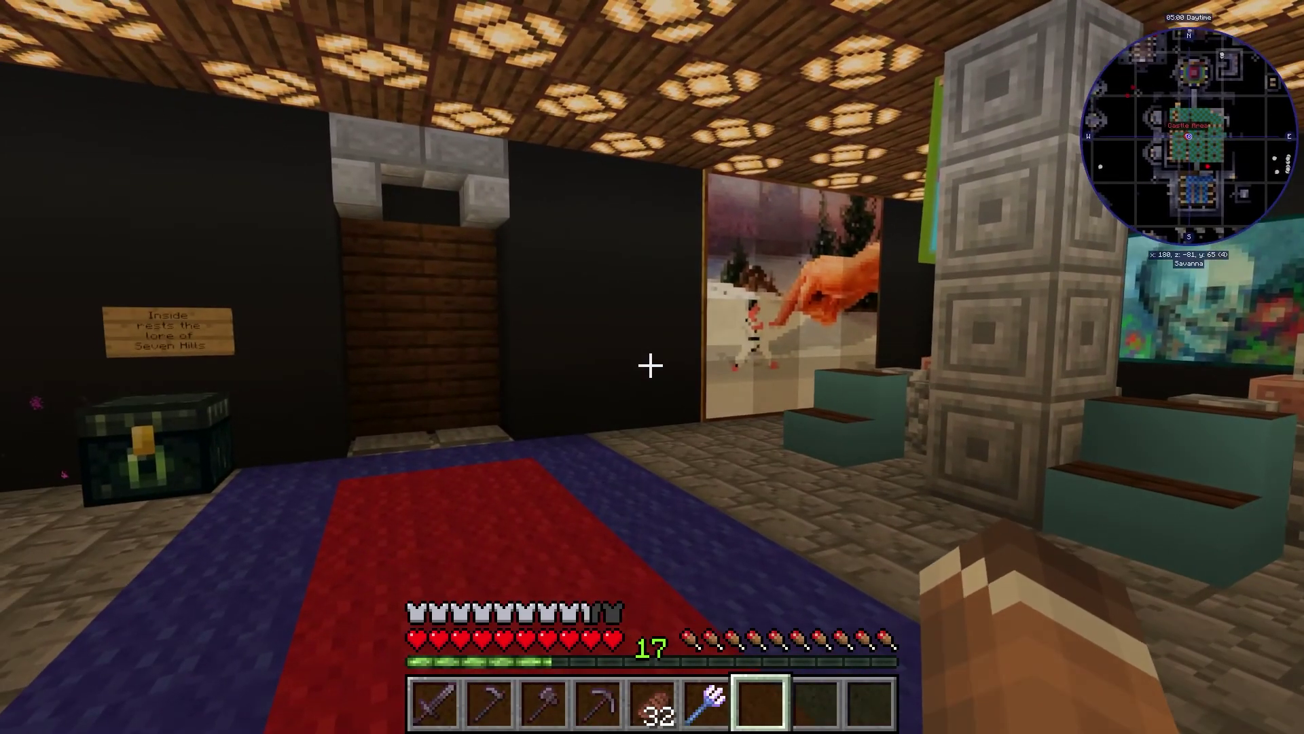
key(j)
click(398, 686)
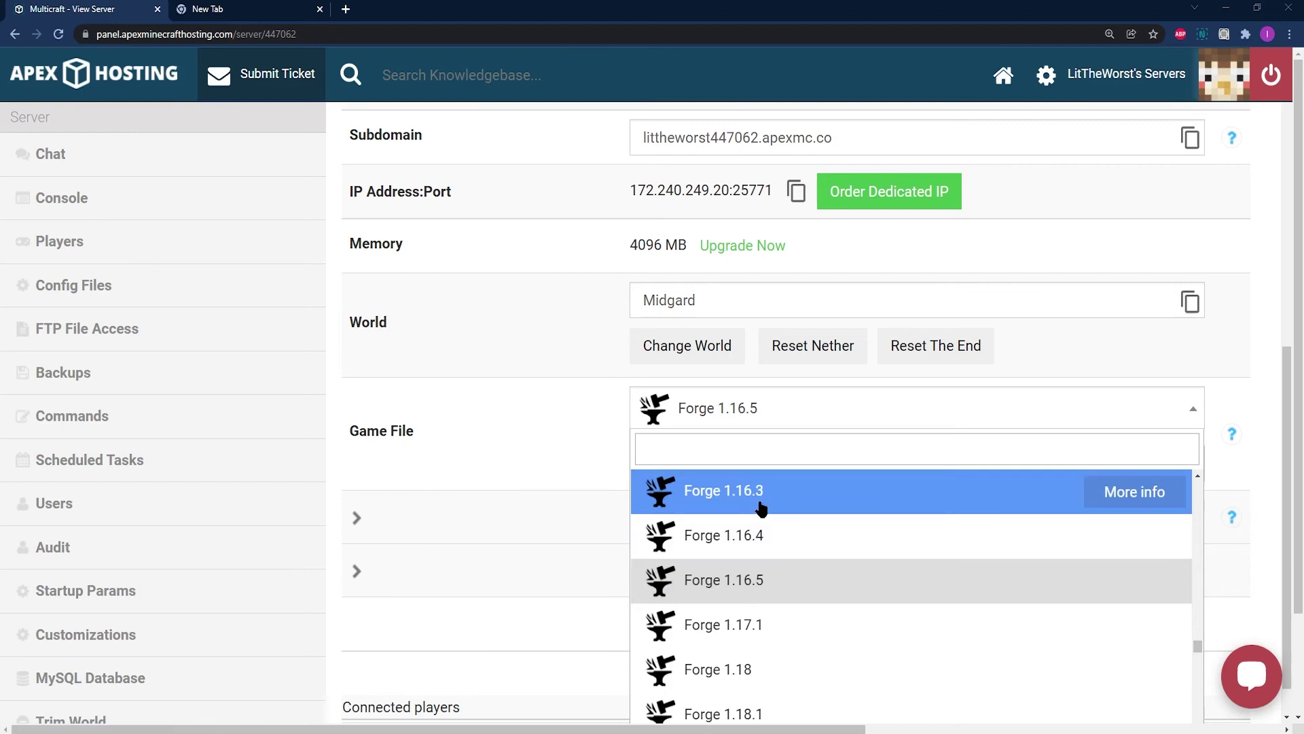
Look through the Forge versions available in the Apex Hosting server's Game File list.
scroll(769, 551, up, 3)
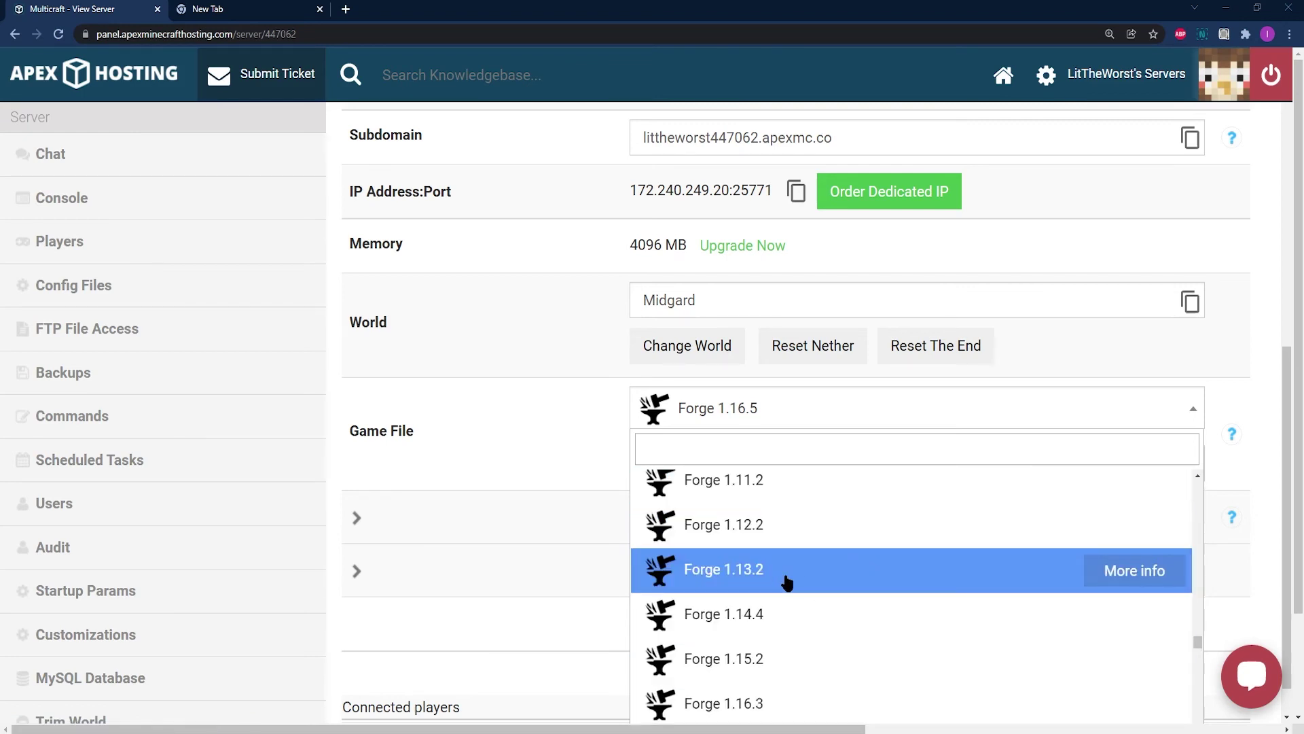
scroll(784, 583, down, 3)
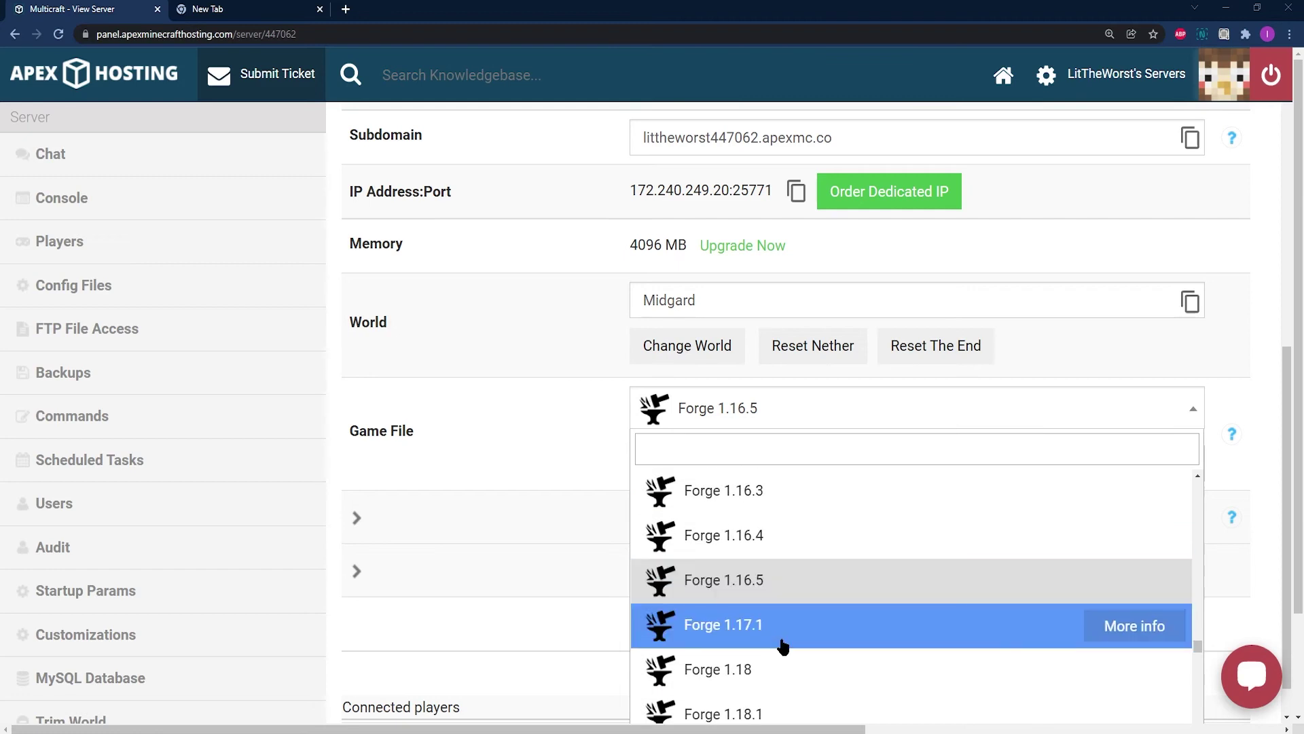
scroll(775, 595, up, 2)
scroll(774, 595, down, 2)
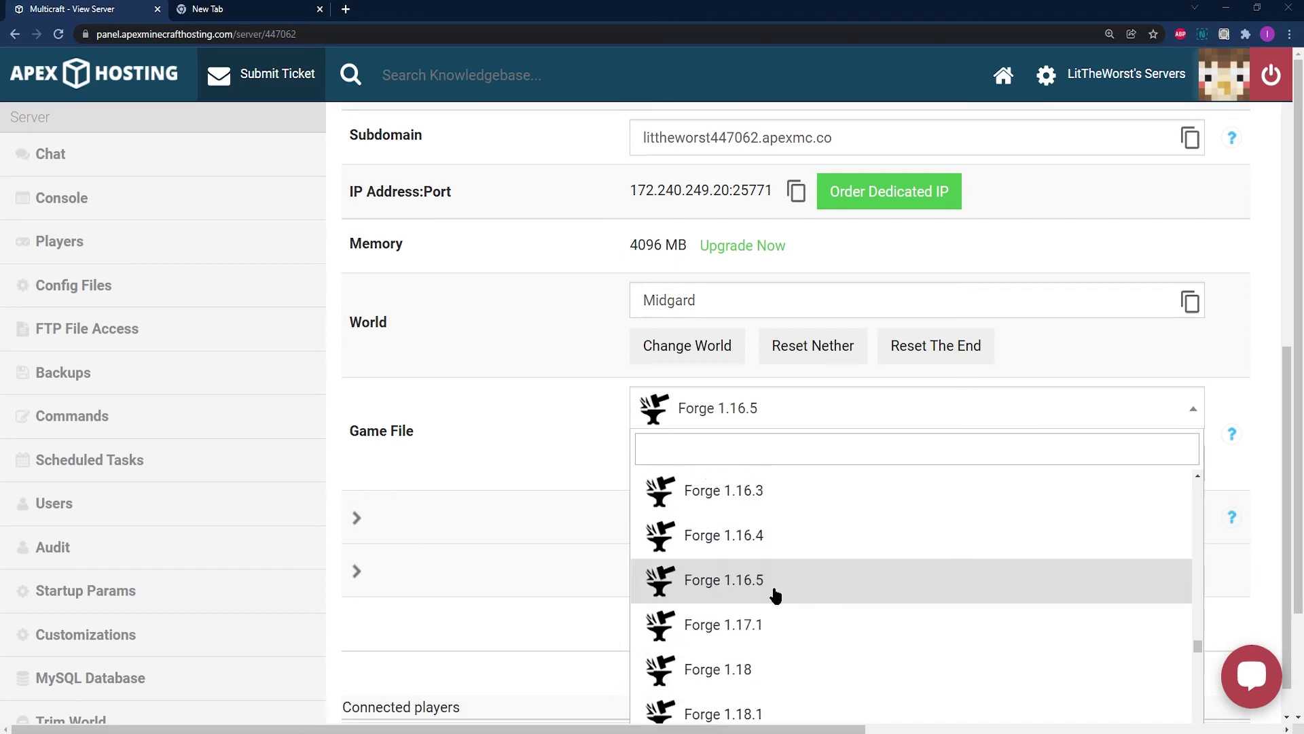
scroll(776, 596, up, 2)
scroll(776, 595, up, 6)
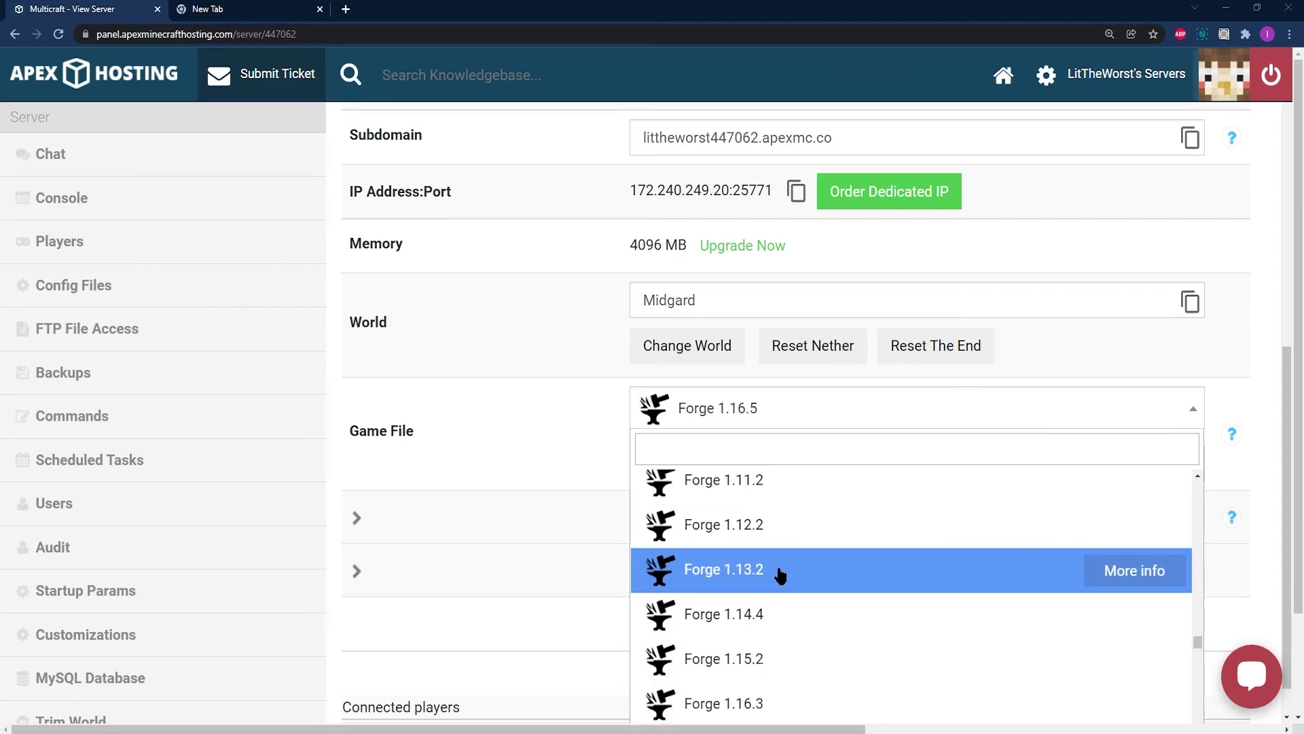
scroll(775, 606, down, 8)
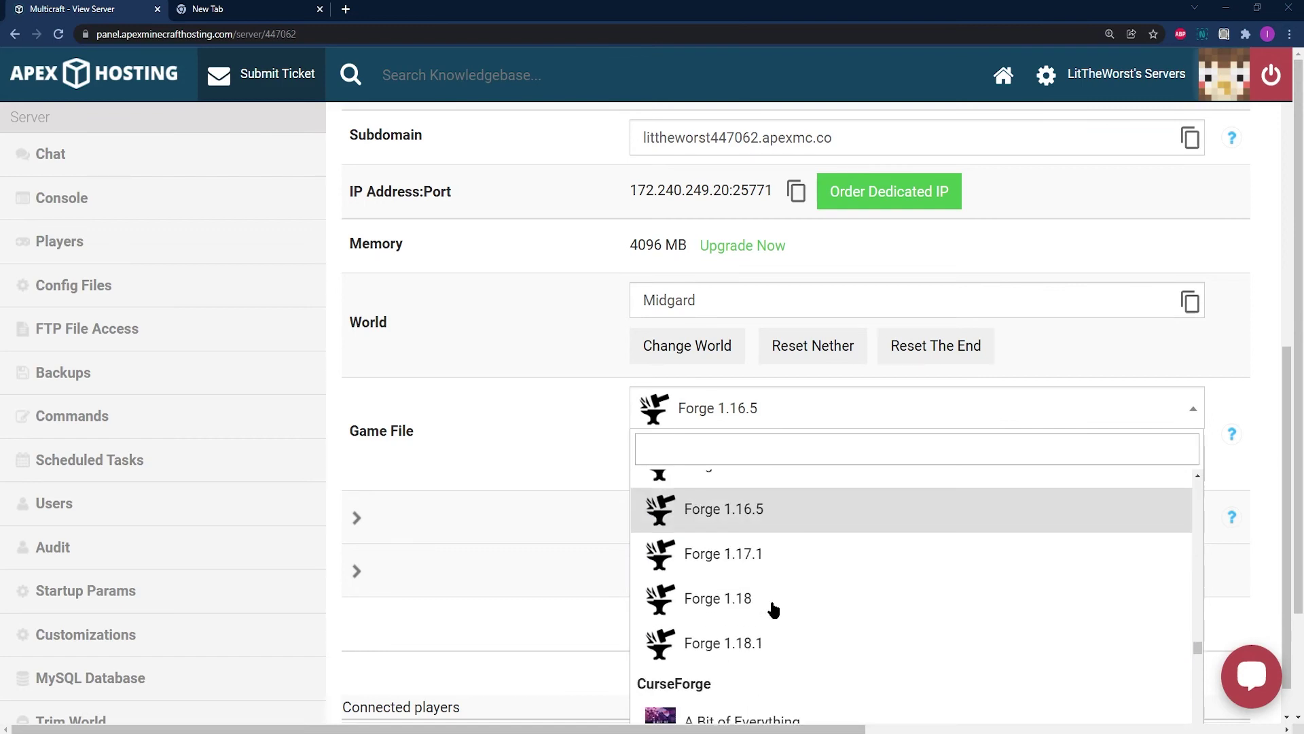
scroll(774, 597, up, 8)
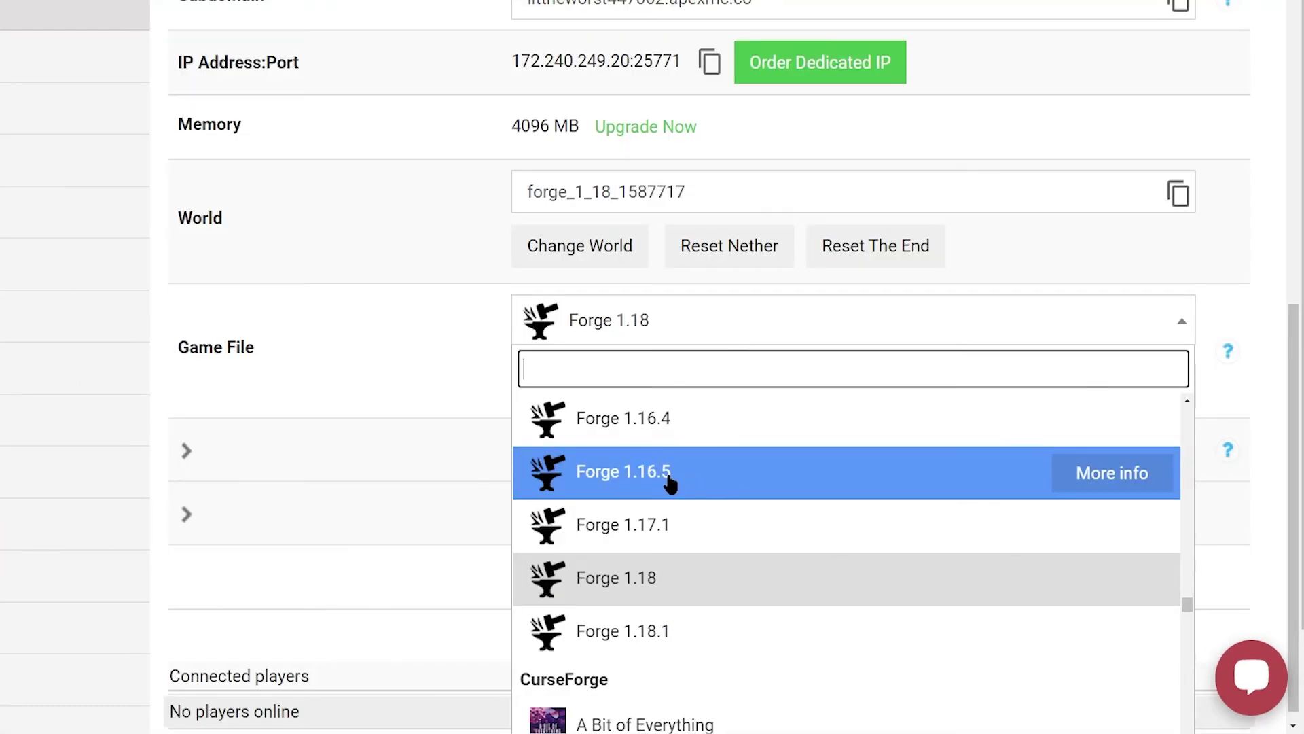
Change the server's game file to Forge 1.16.5 and confirm the version change.
scroll(669, 485, up, 3)
scroll(670, 489, down, 5)
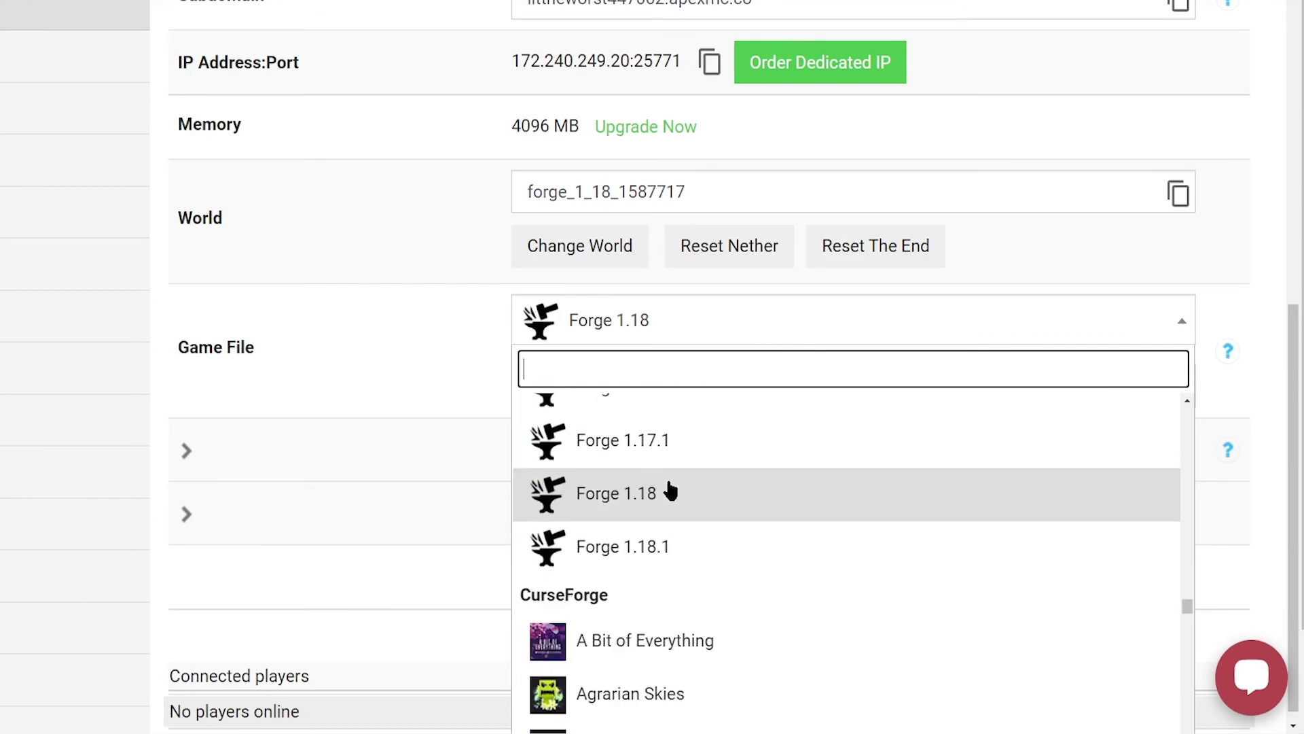
scroll(670, 491, up, 5)
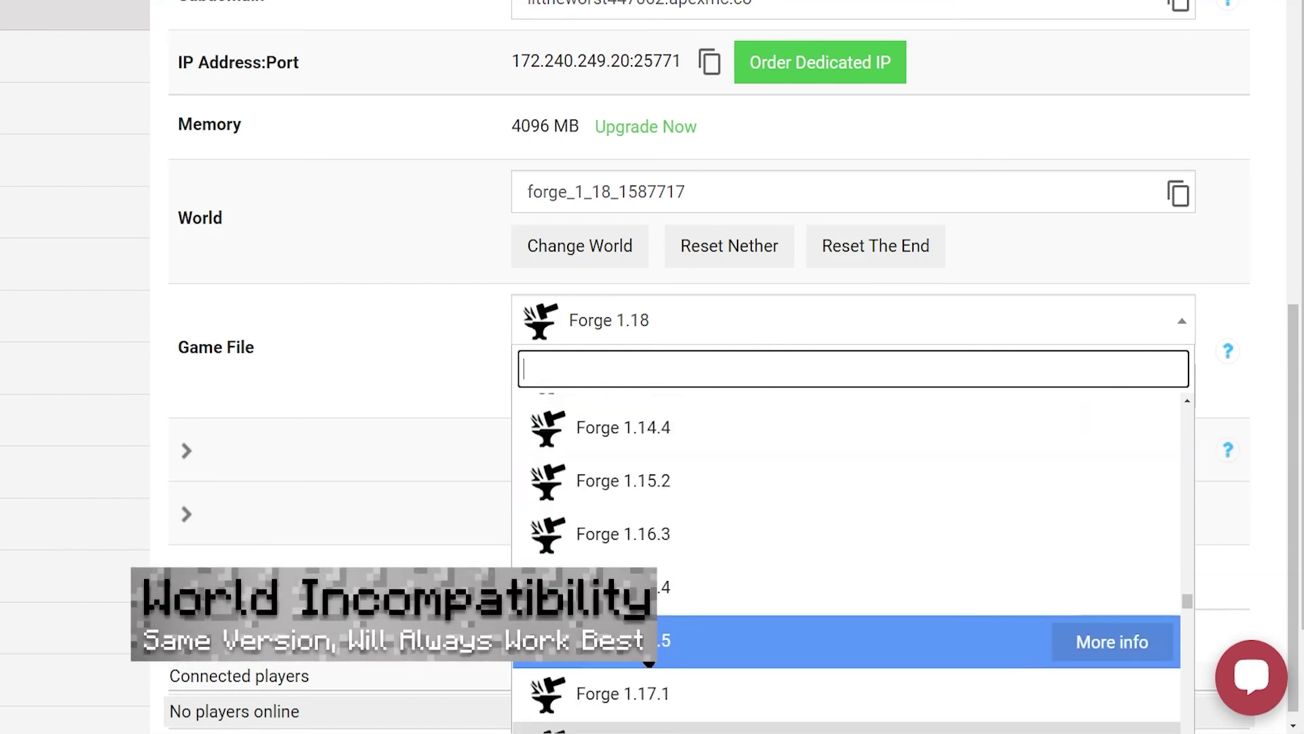
click(648, 657)
drag(763, 333, 745, 365)
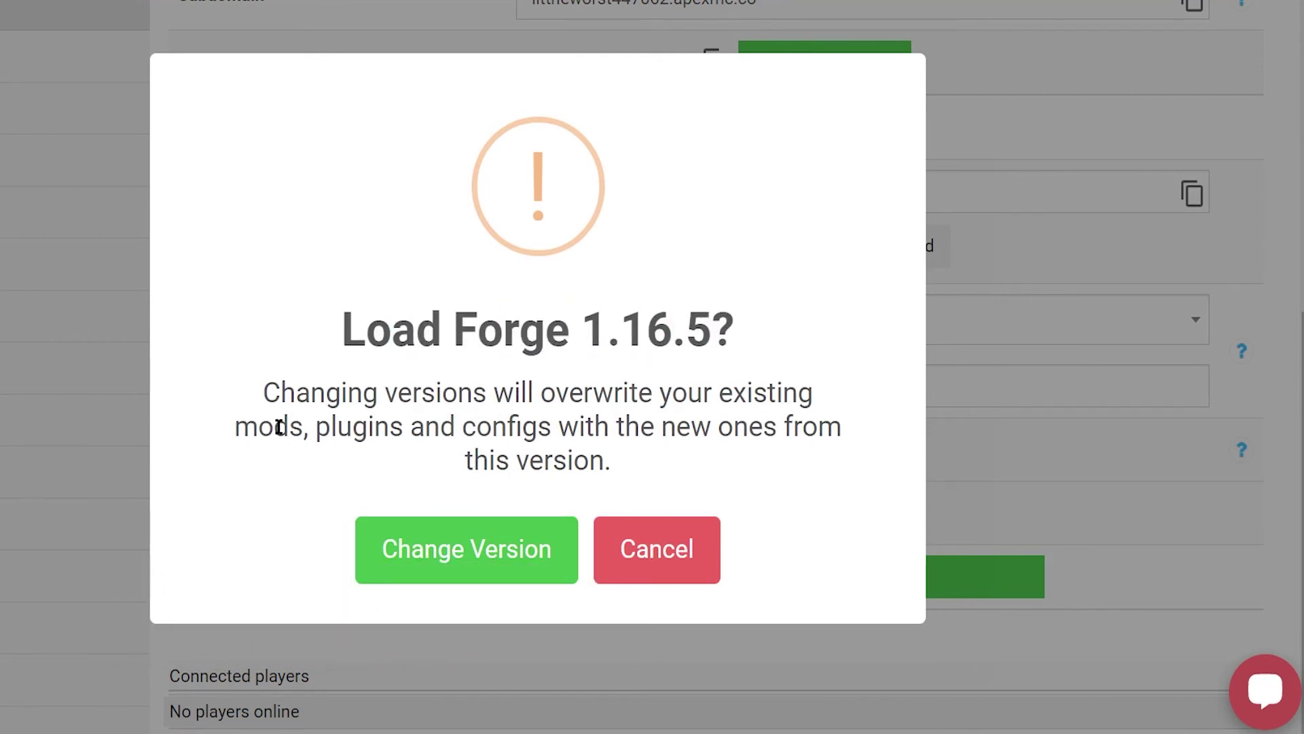
click(467, 574)
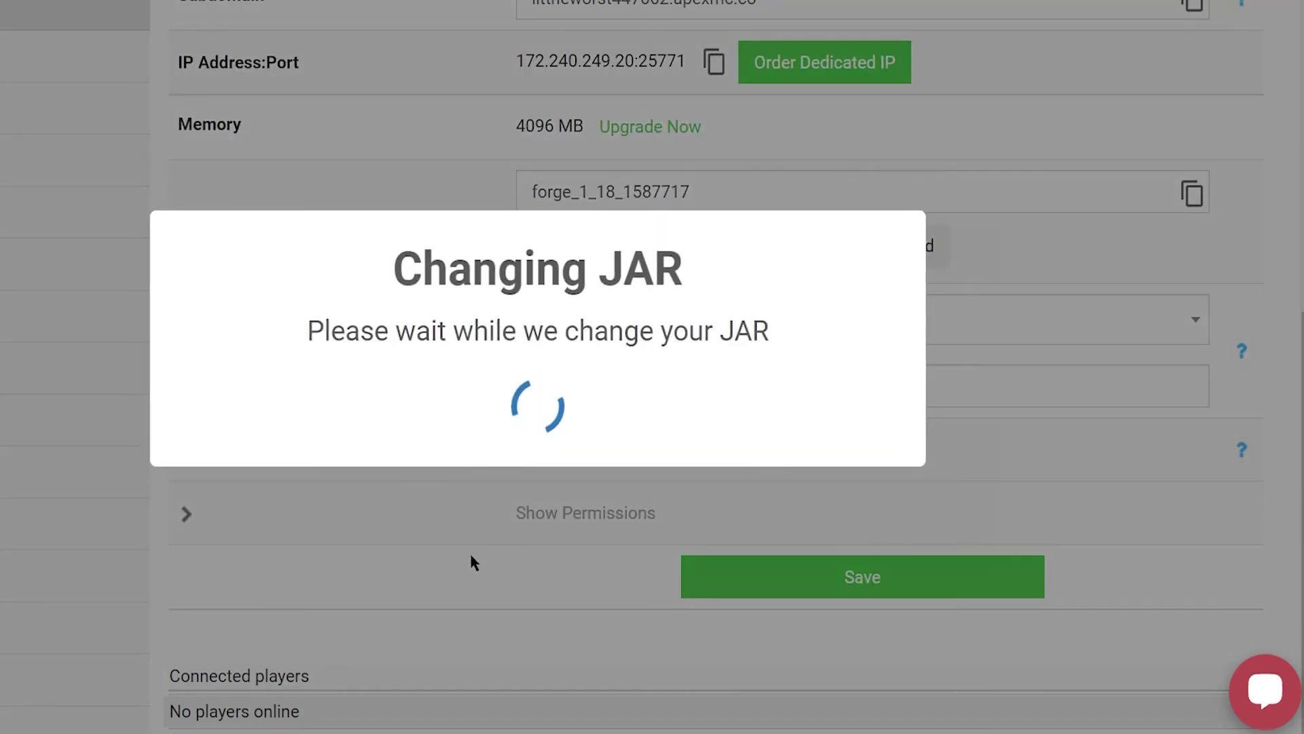
Upload journeymap-1.16.5-5.8.0beta7.jar from the journeymap folder to the server and launch the forge profile for 1.16.5.
drag(337, 284, 790, 494)
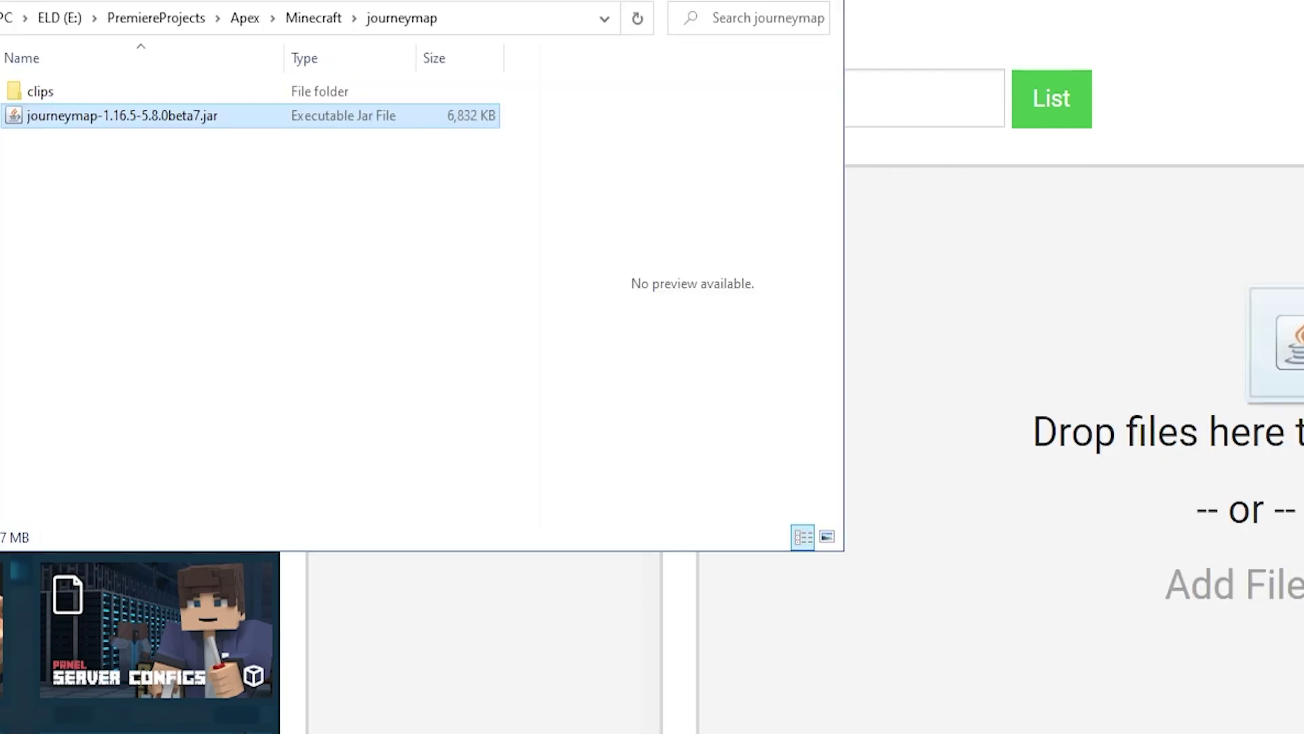
drag(1294, 349, 682, 223)
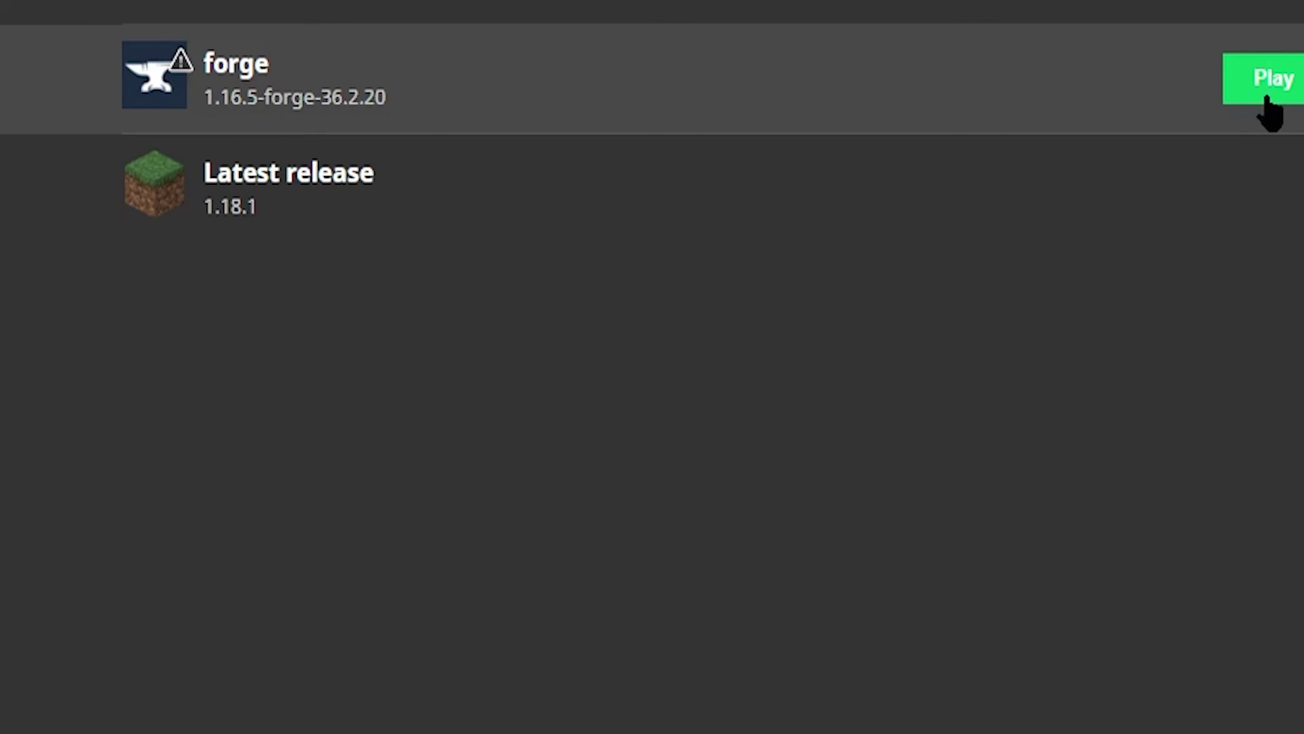
click(1264, 78)
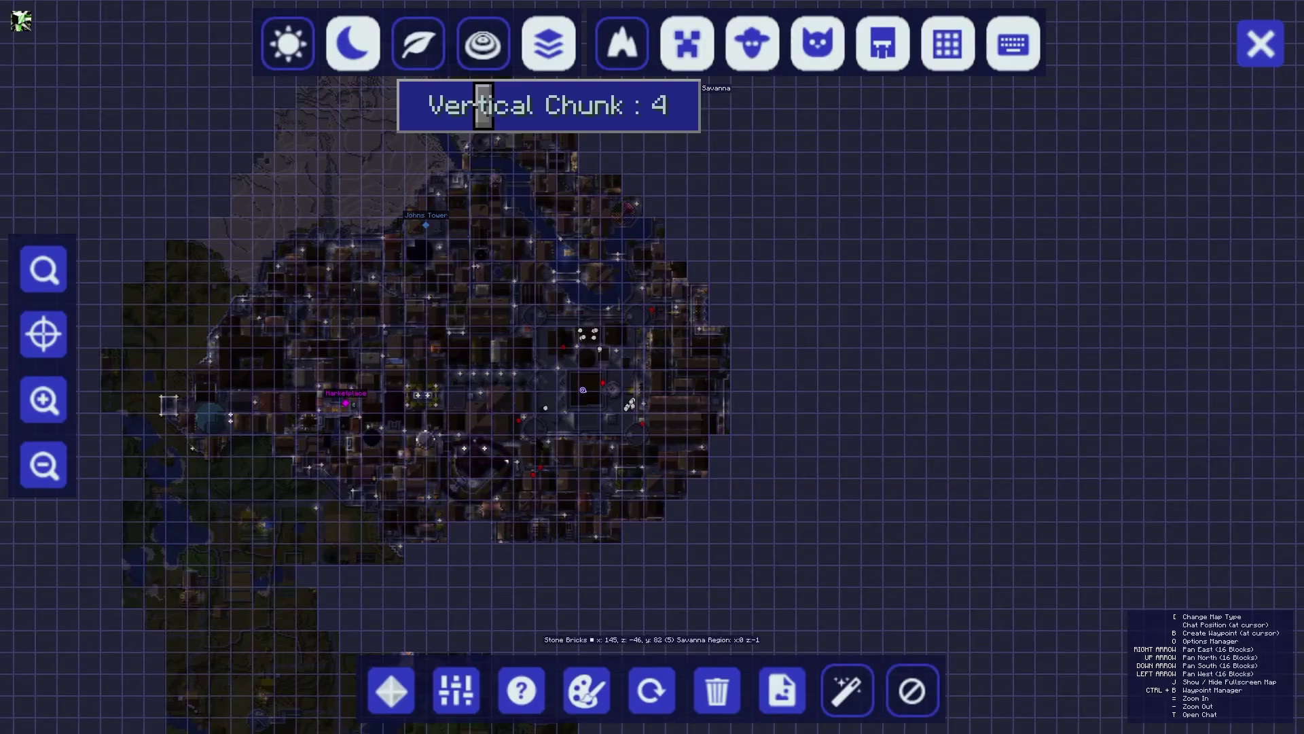
Switch the fullscreen map from the night view to the day view over the city.
scroll(756, 352, up, 3)
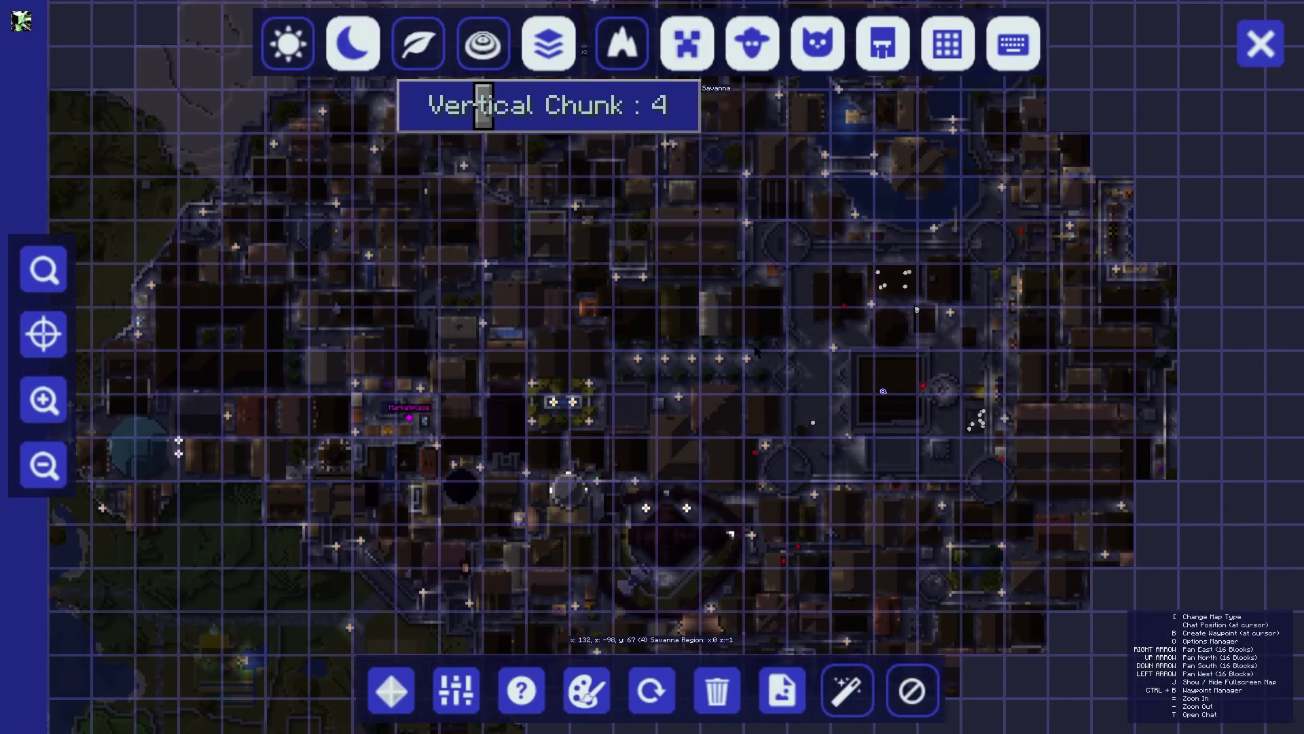
drag(755, 351, 691, 244)
drag(907, 267, 942, 332)
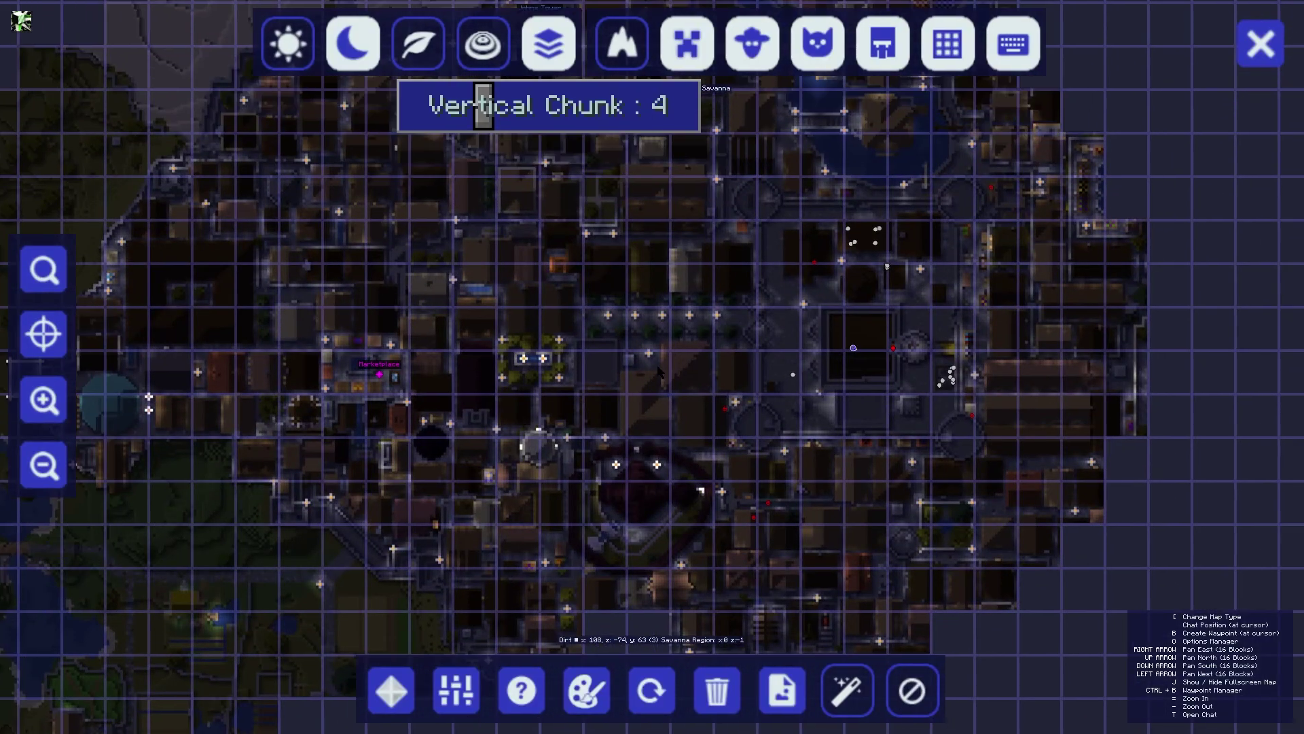
click(289, 47)
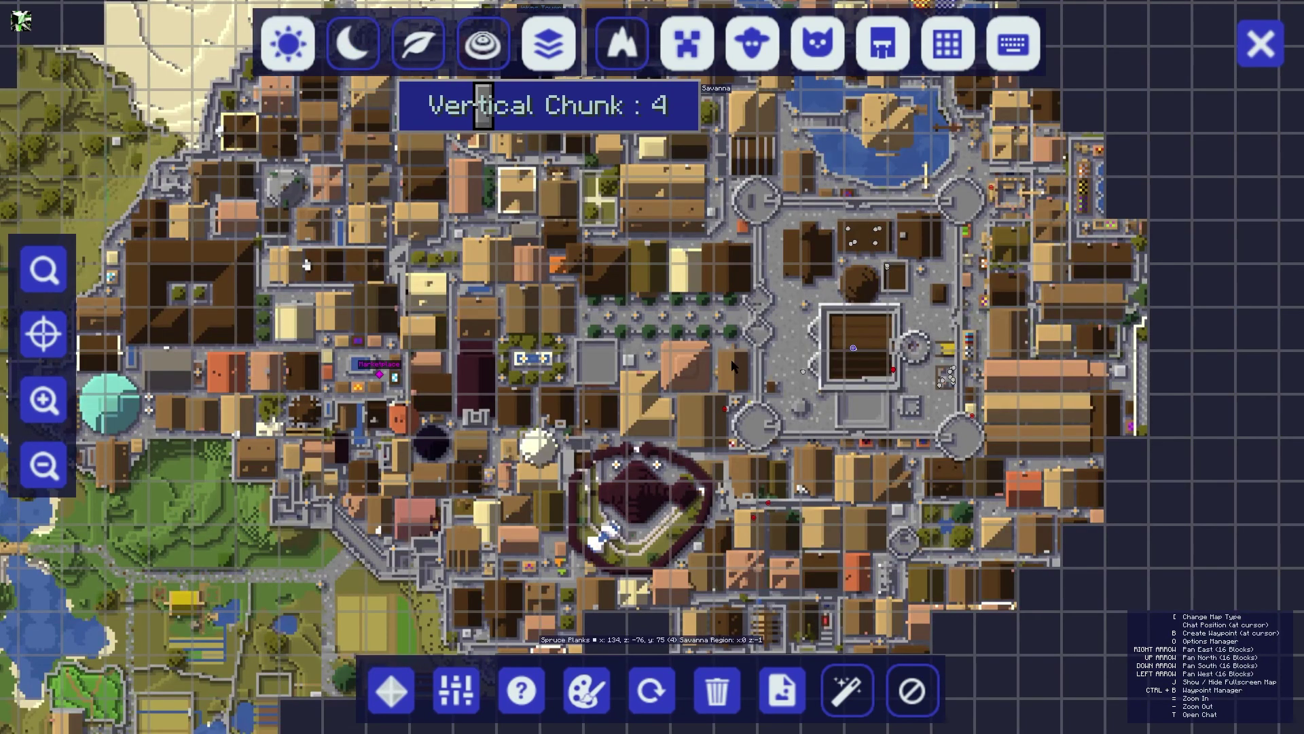
scroll(733, 367, down, 1)
Cycle through the map's UI themes, including Stronghold and OceanMonument, and settle on the Purist theme.
click(613, 675)
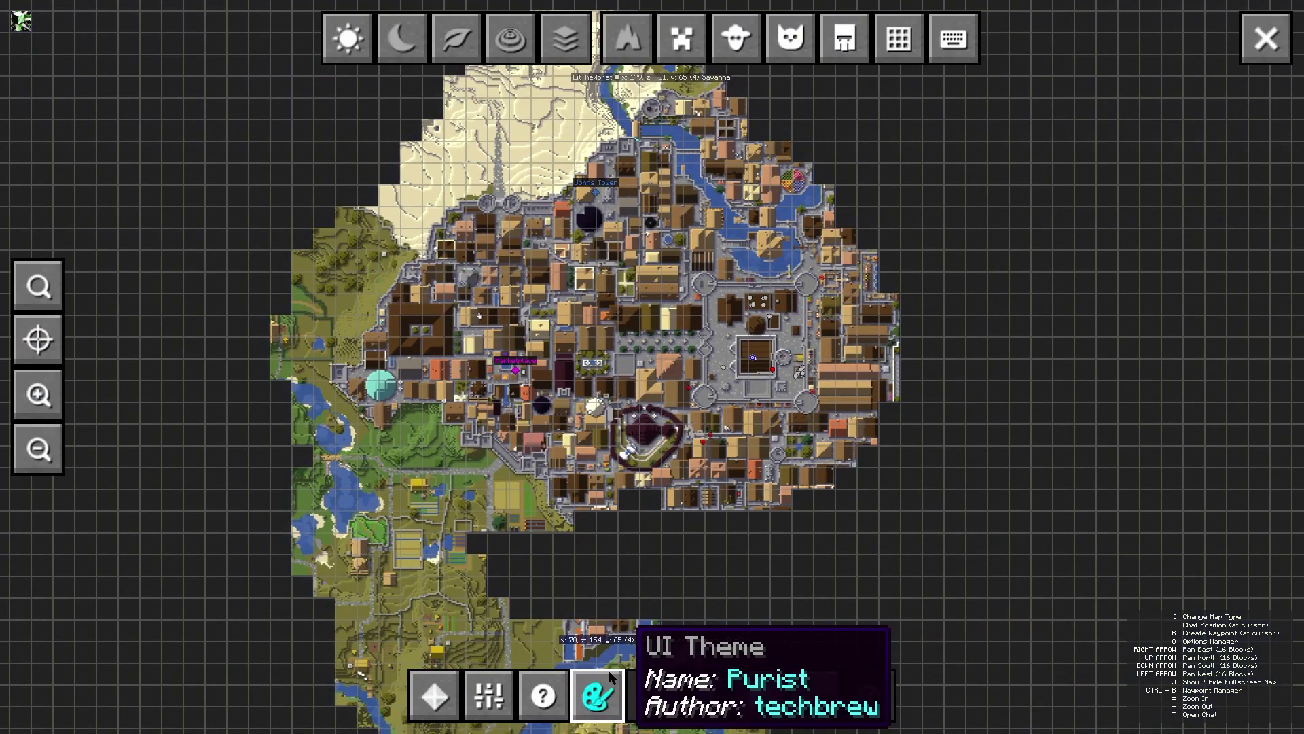
click(604, 686)
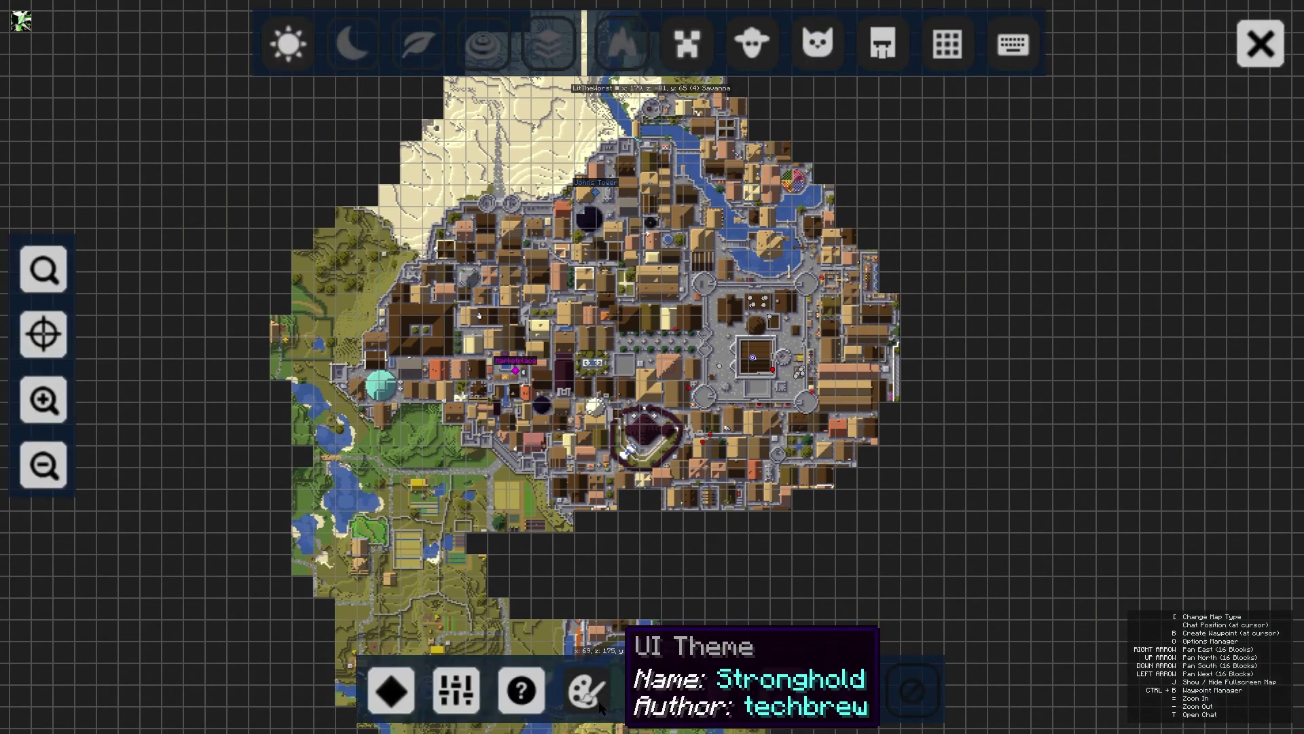
click(598, 706)
click(597, 705)
click(597, 705)
click(595, 704)
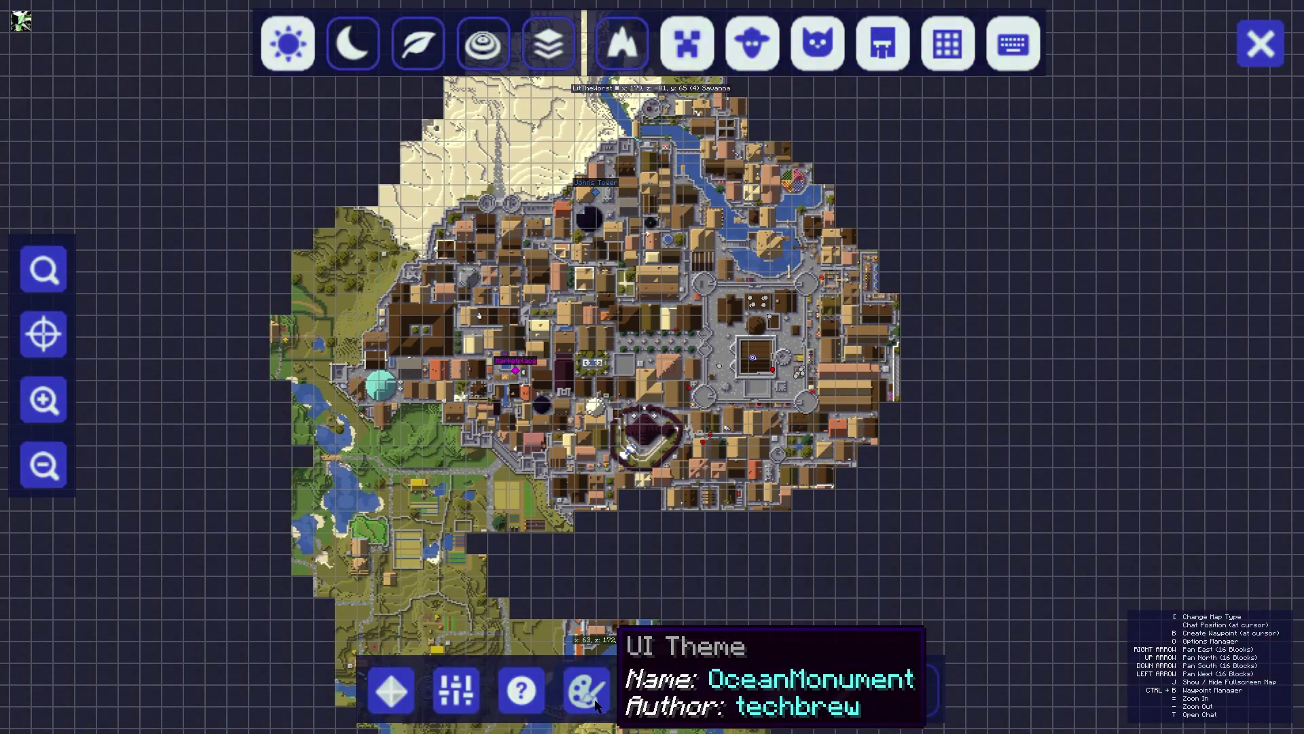
click(595, 704)
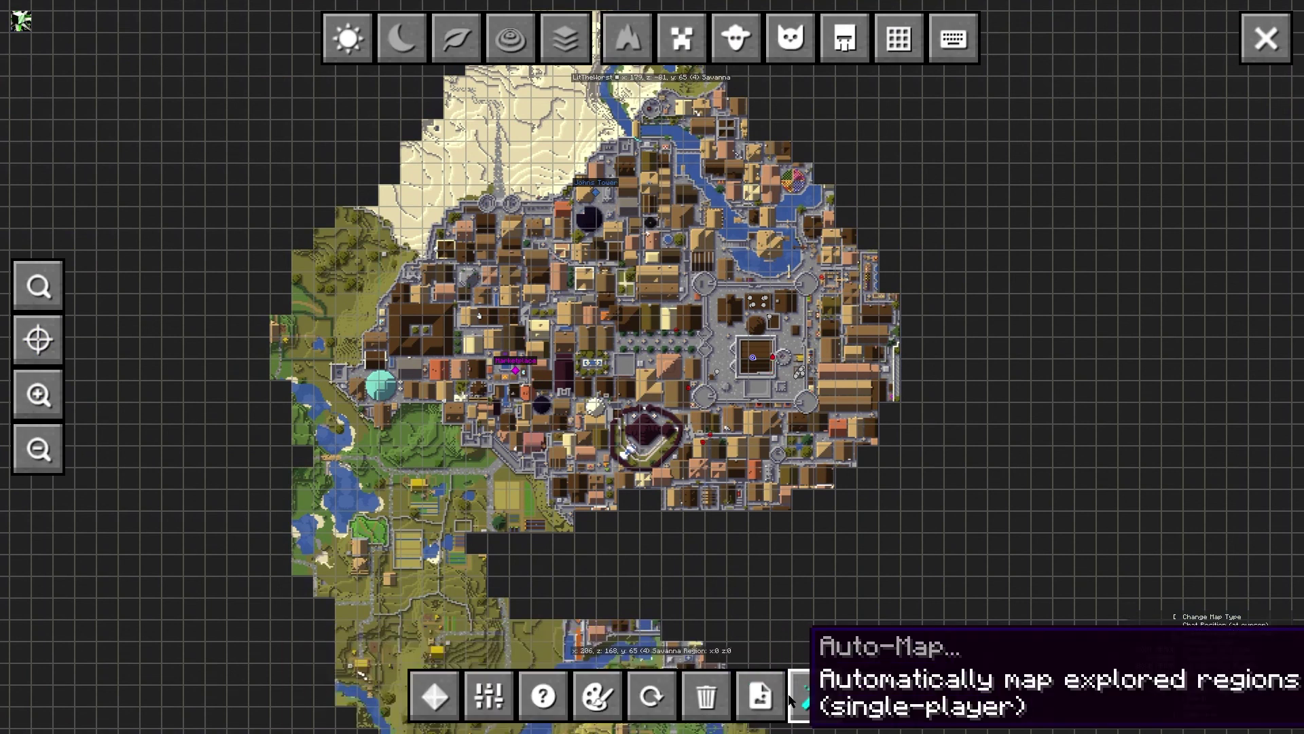
Open the Auto-Map dialog to view its options and close it without mapping any regions.
click(821, 693)
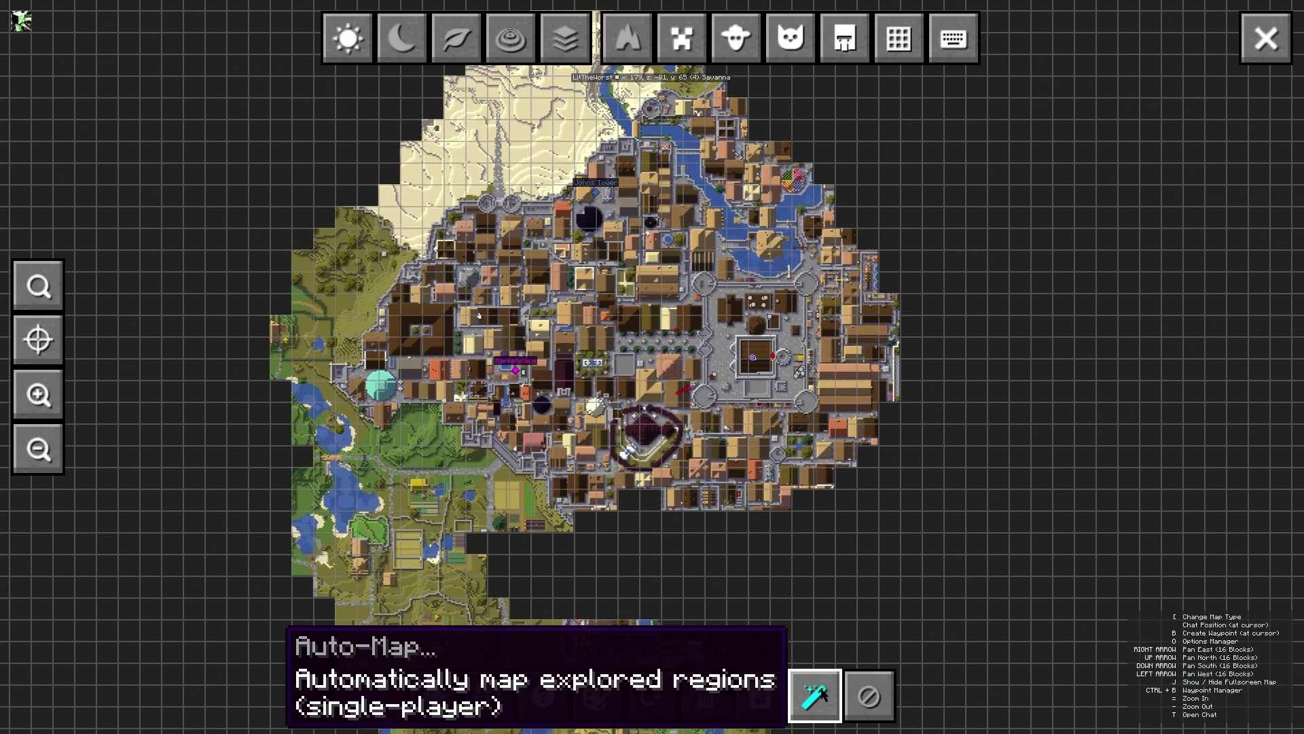
click(824, 696)
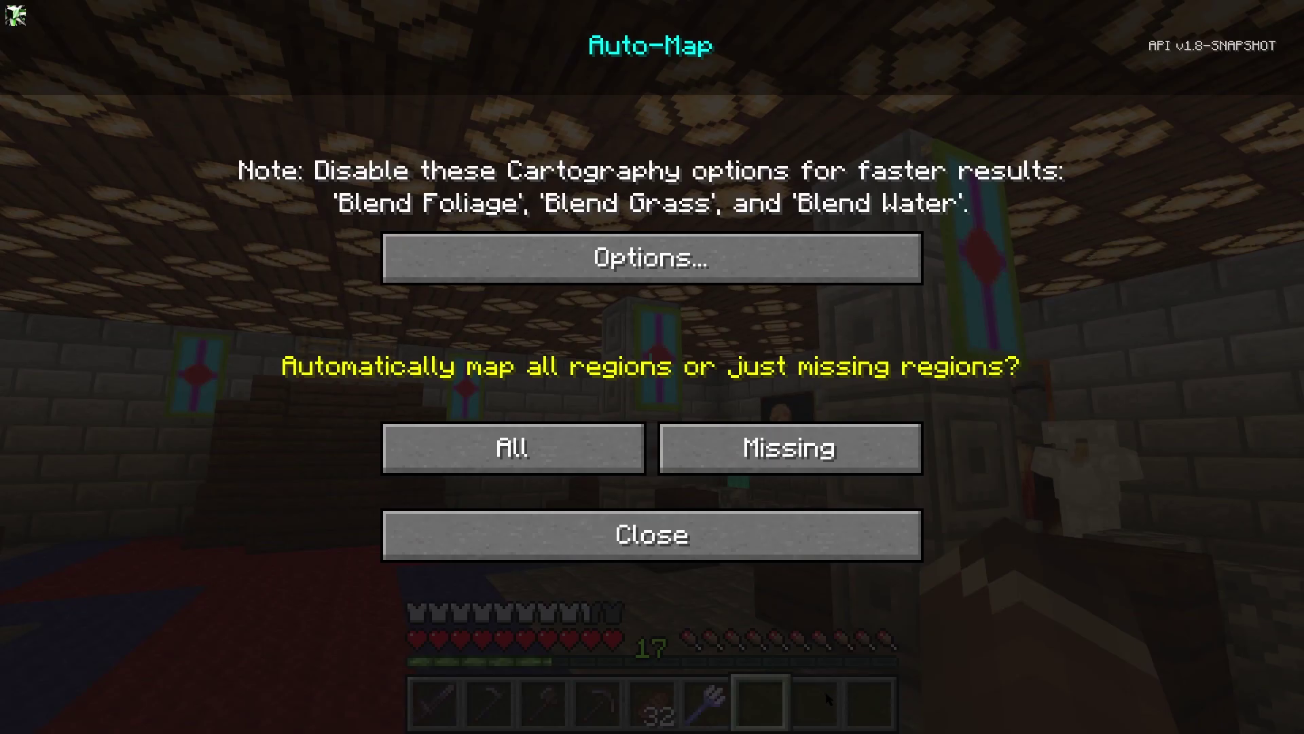
click(782, 537)
scroll(781, 484, down, 1)
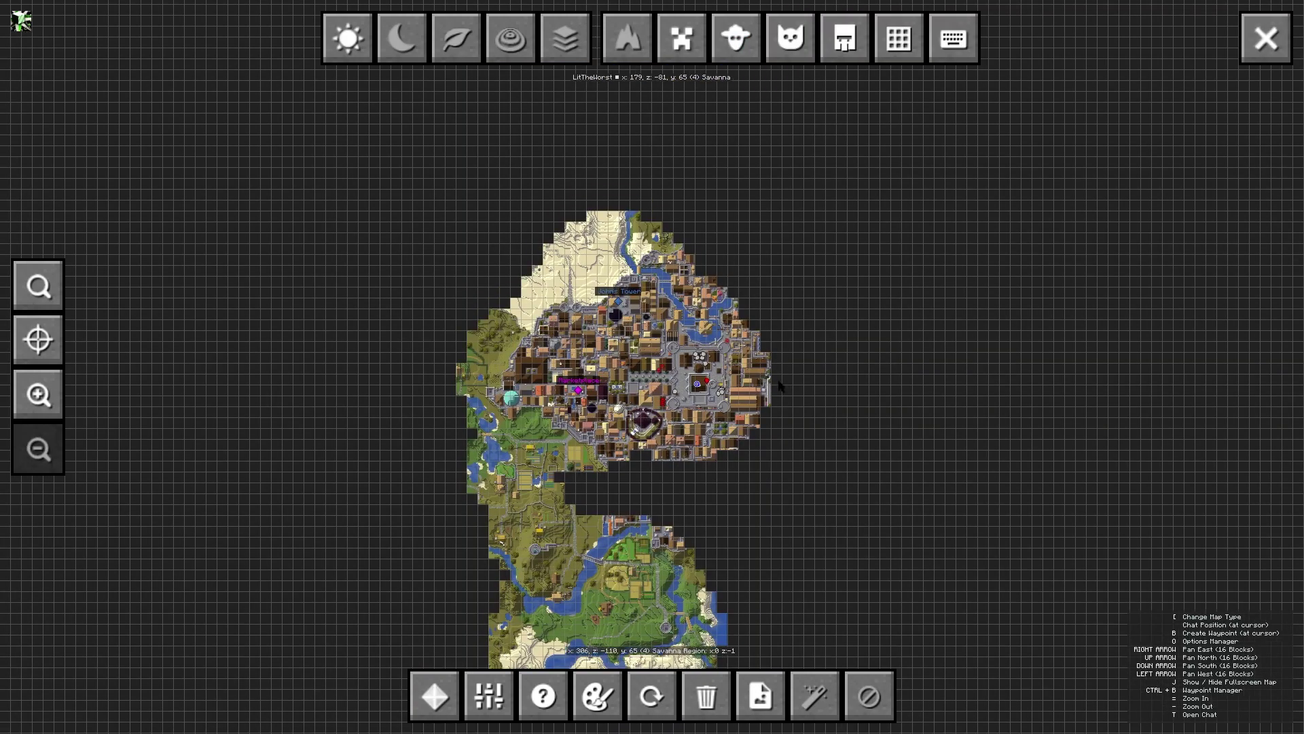
drag(780, 320, 769, 356)
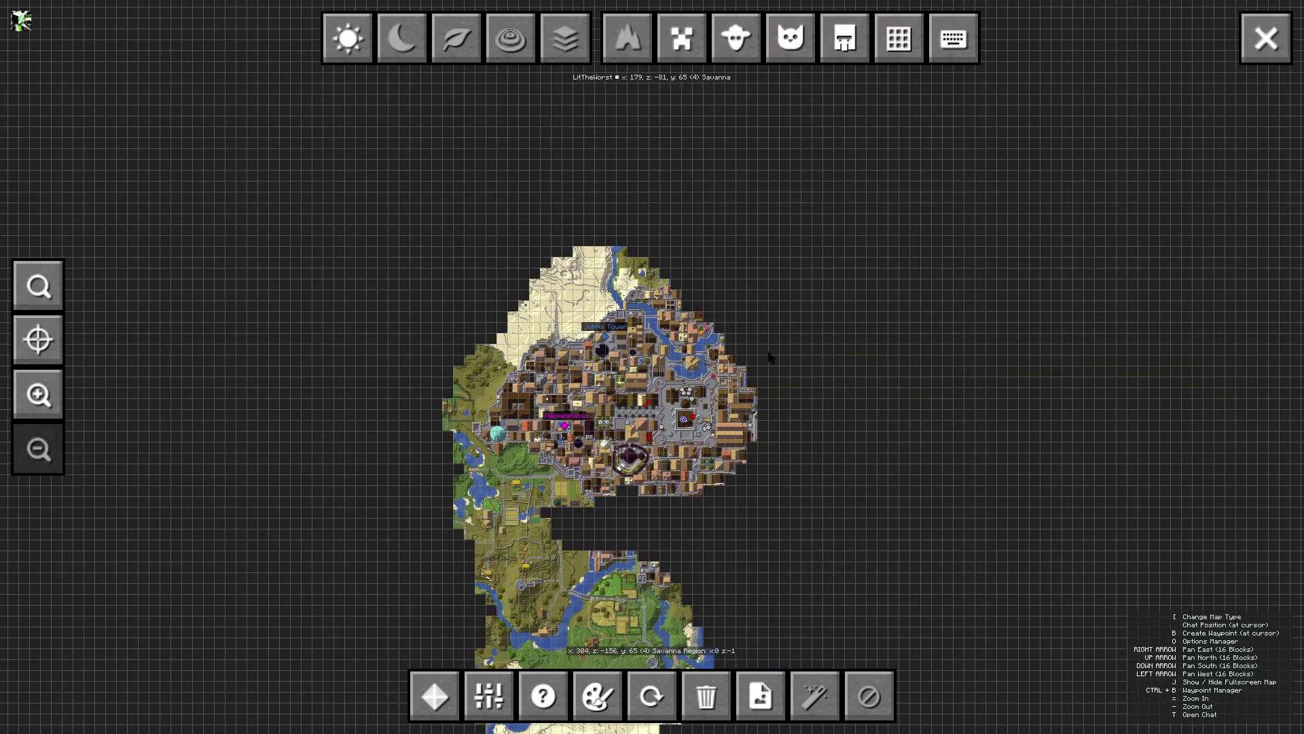